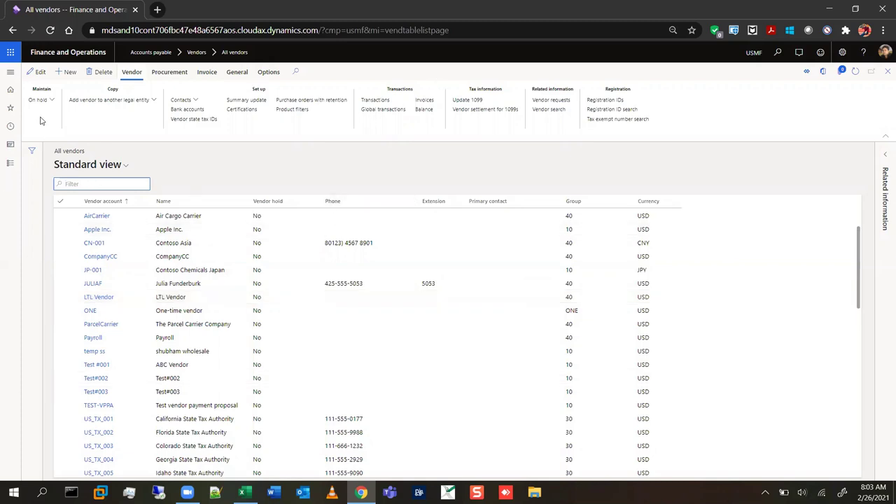
Examine the Charges setup options in the Accounts payable and Accounts receivable modules.
click(11, 74)
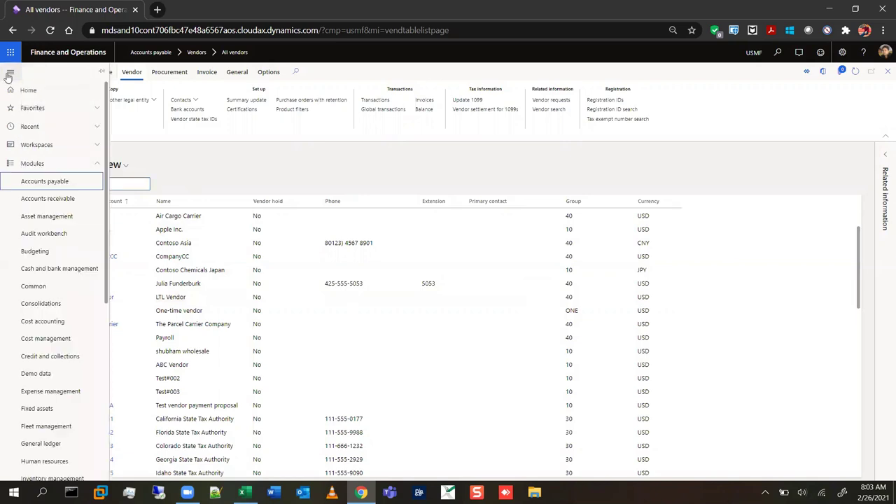
click(83, 188)
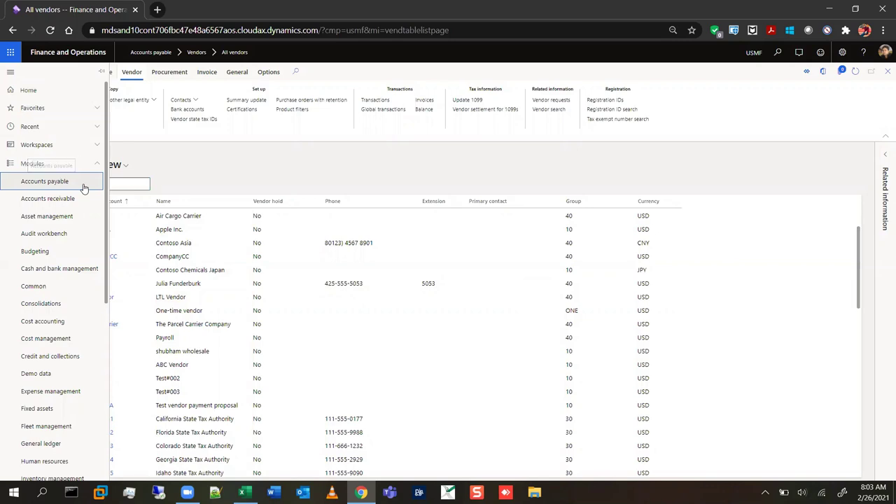
click(197, 78)
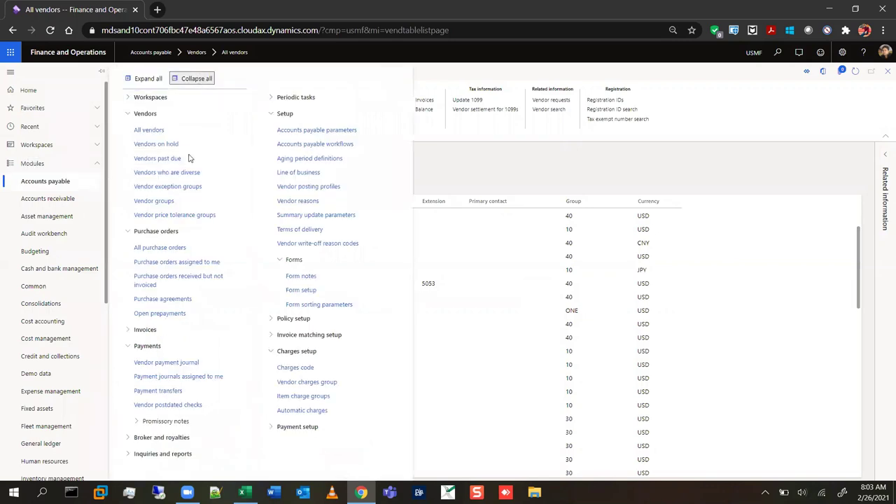
click(129, 280)
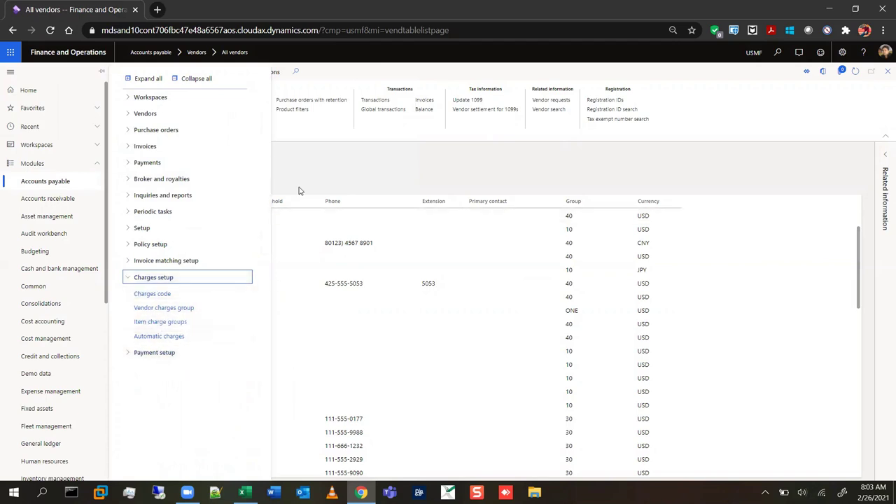
click(75, 200)
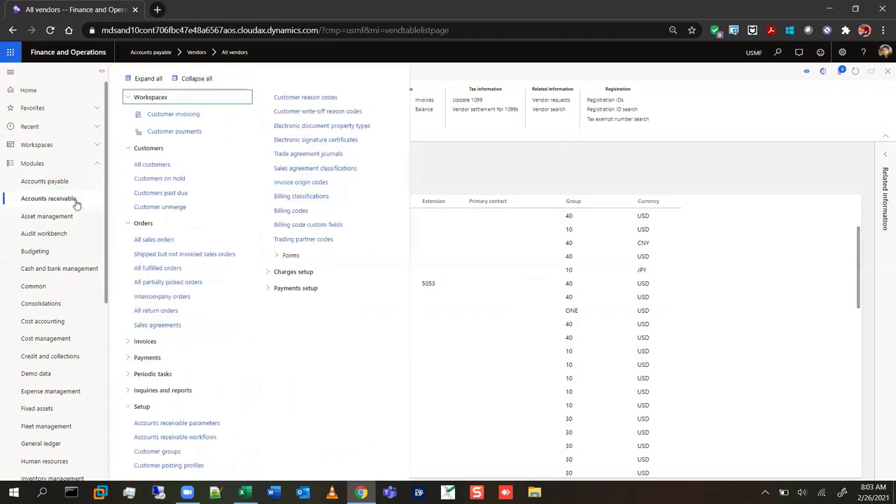
click(199, 80)
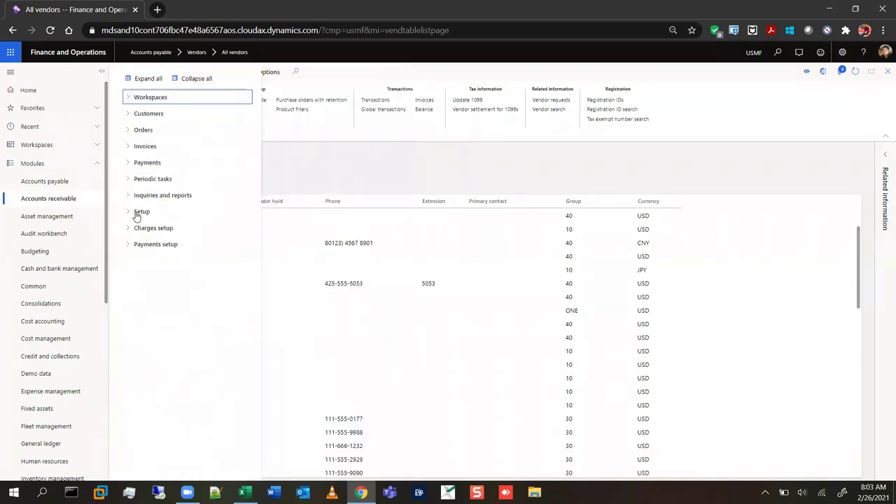
click(133, 211)
click(128, 213)
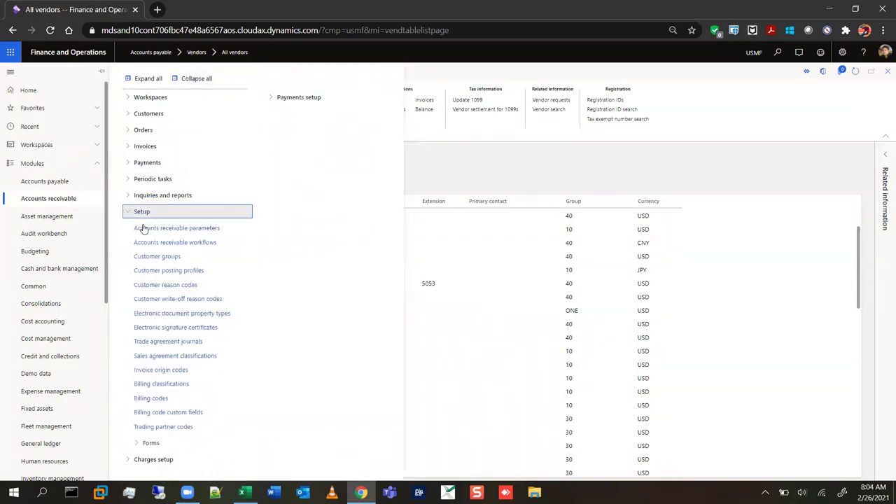
click(131, 233)
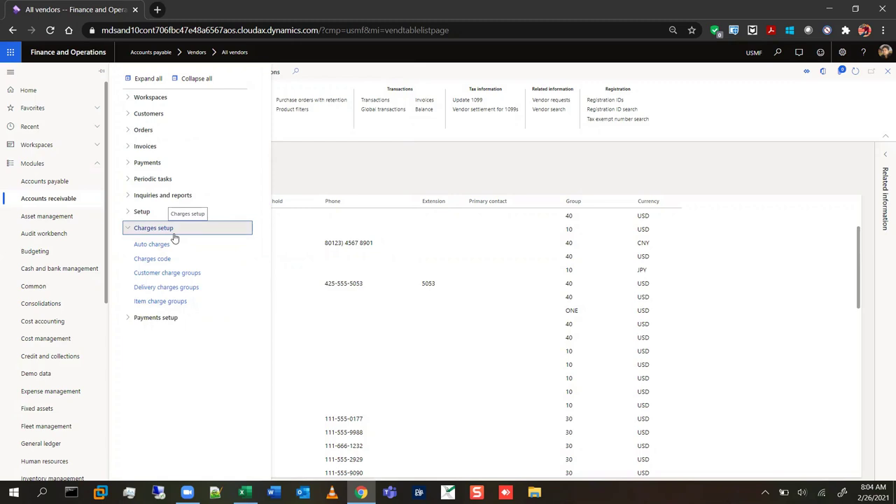
Create a new charges code VK-Freight in the Accounts payable charges setup.
click(60, 181)
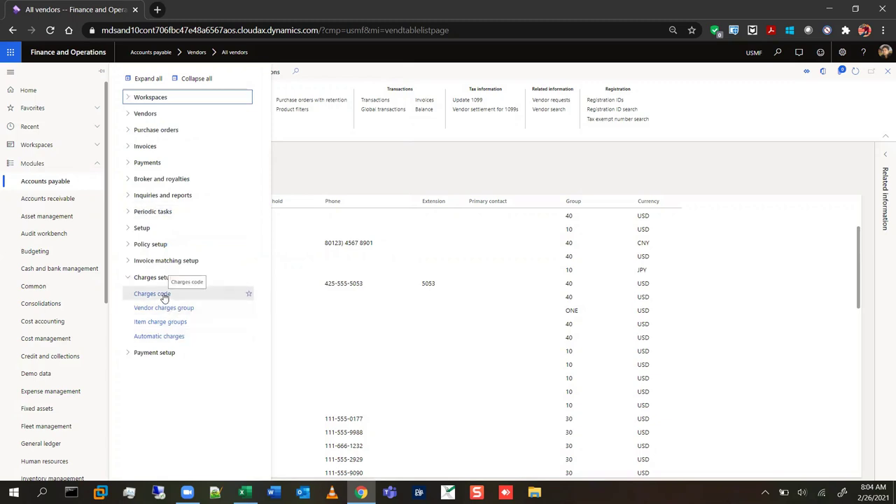
click(162, 295)
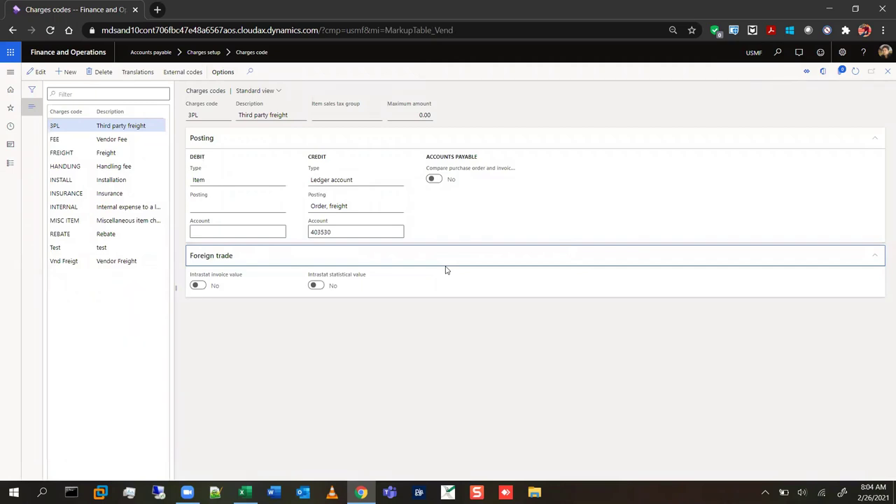
click(64, 73)
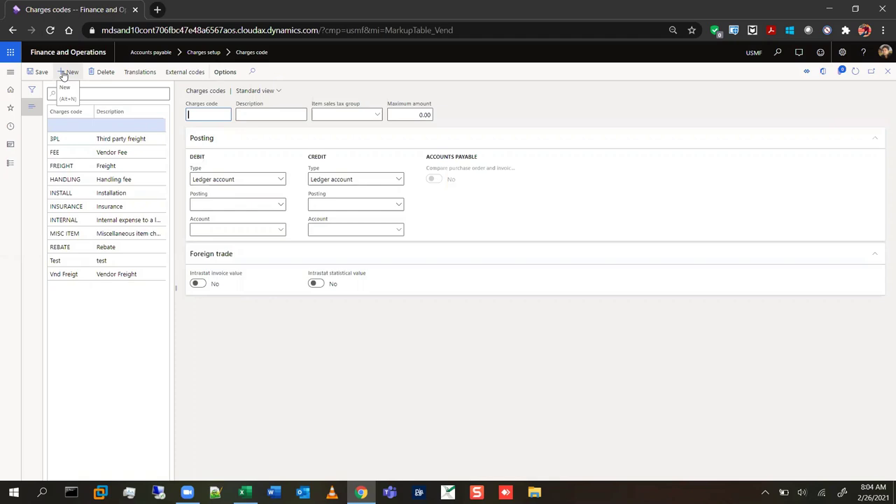
text(VKFREIGHT)
key(BackSpace)
key(BackSpace)
key(BackSpace)
key(BackSpace)
key(BackSpace)
key(BackSpace)
text(-Freight)
Copy the new charges code into its description so it reads VK-Freight.
click(219, 116)
key(ctrl+a)
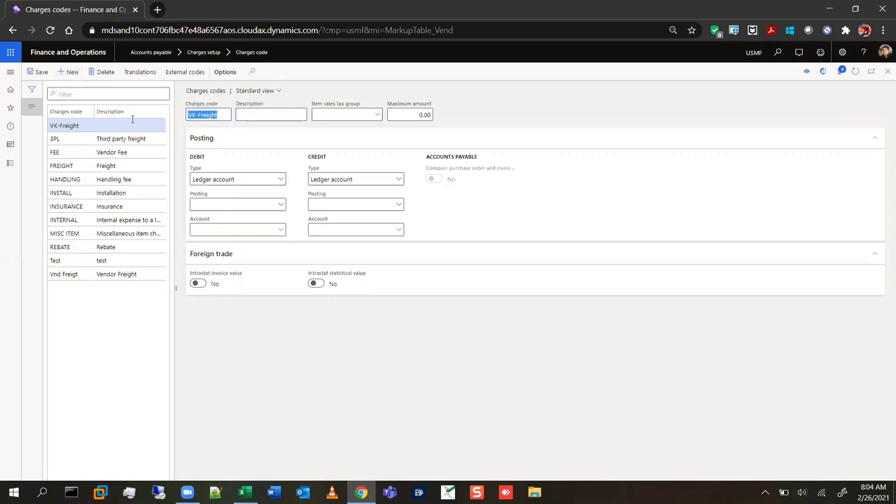
text(https://cl)
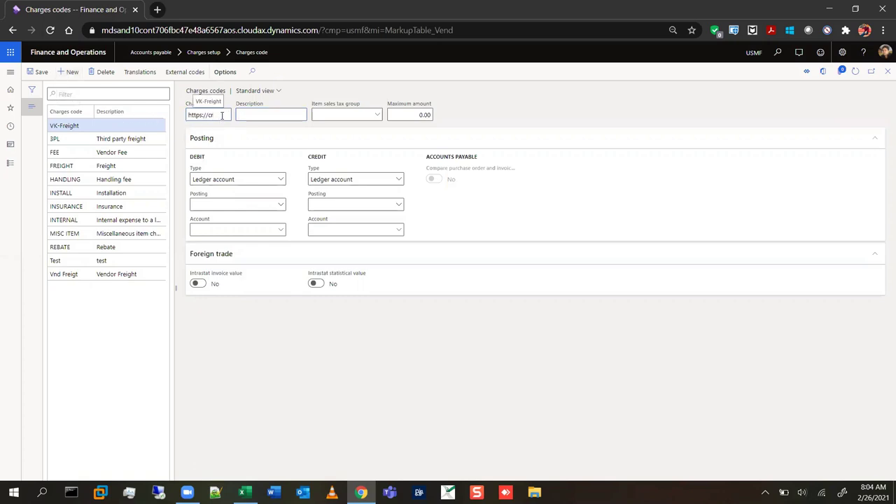
key(ctrl+z)
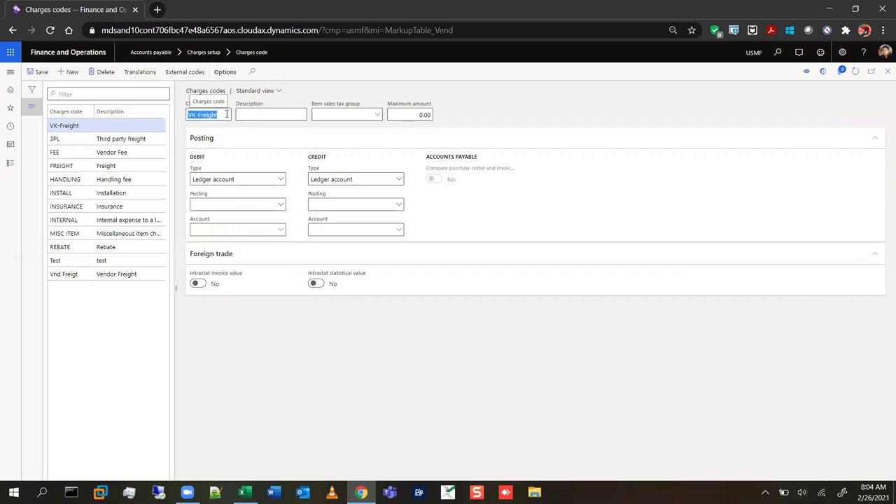
key(ctrl+c)
key(Tab)
key(ctrl+v)
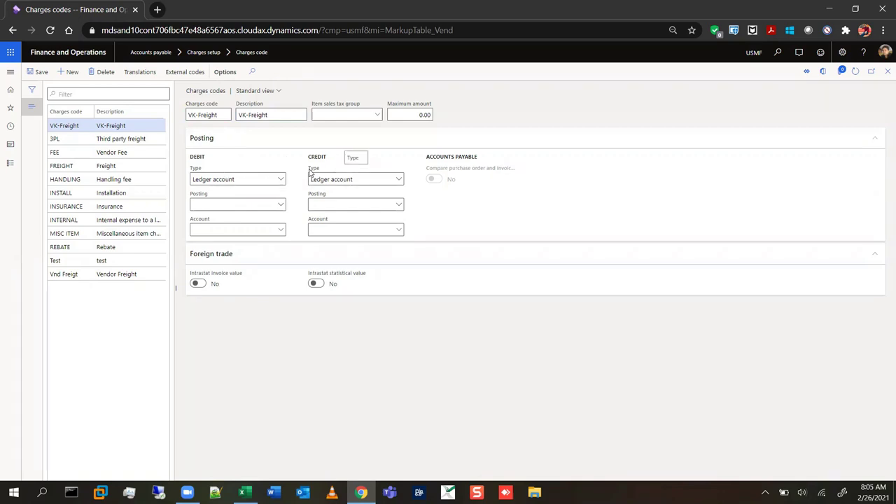
Set the debit posting type of the VK-Freight charges code to Item.
click(281, 180)
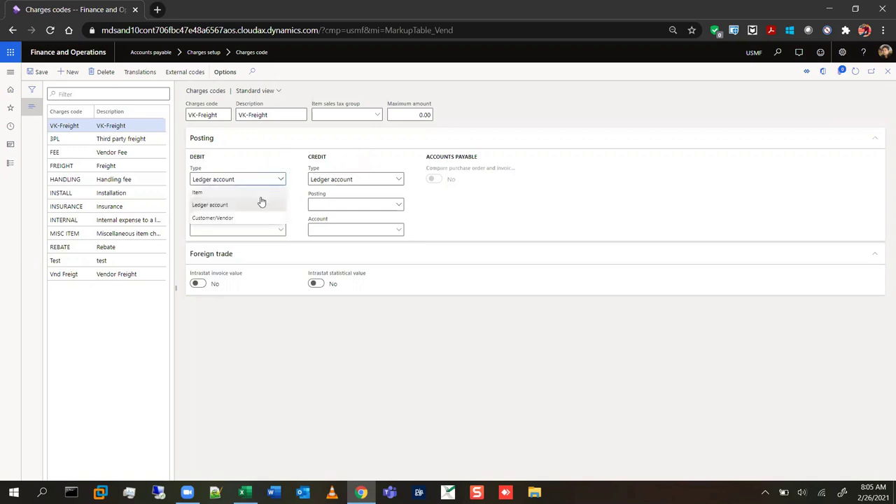
key(Up)
key(Return)
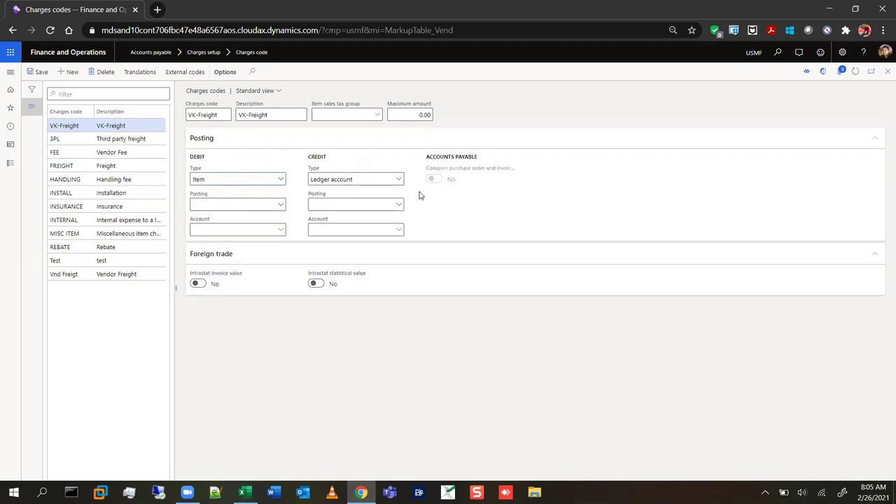
Set the credit type of VK-Freight to Customer/Vendor and review the available debit types.
click(400, 181)
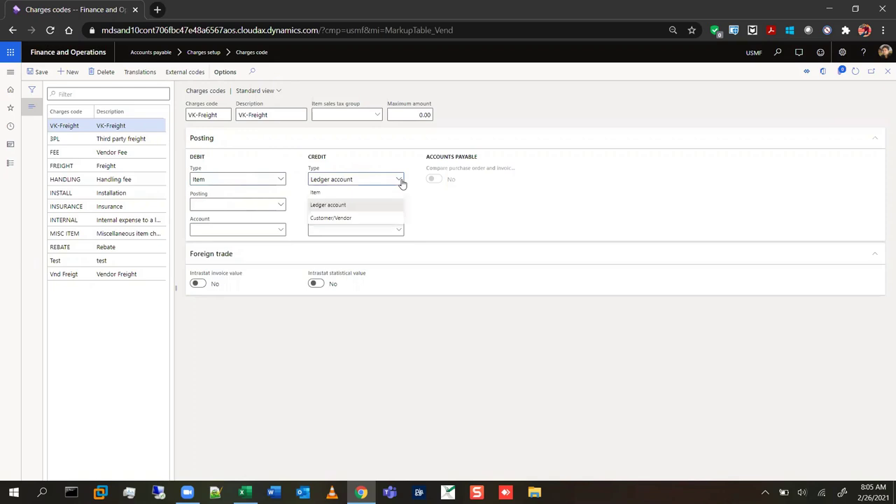
click(374, 220)
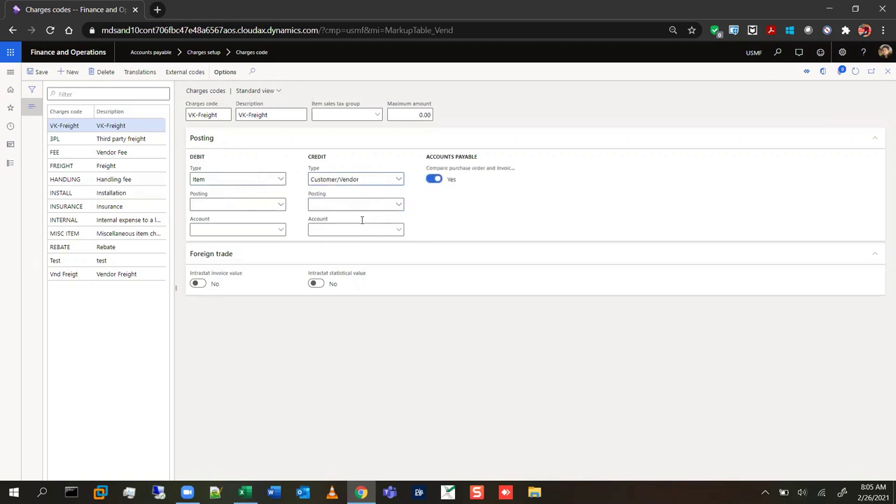
click(280, 181)
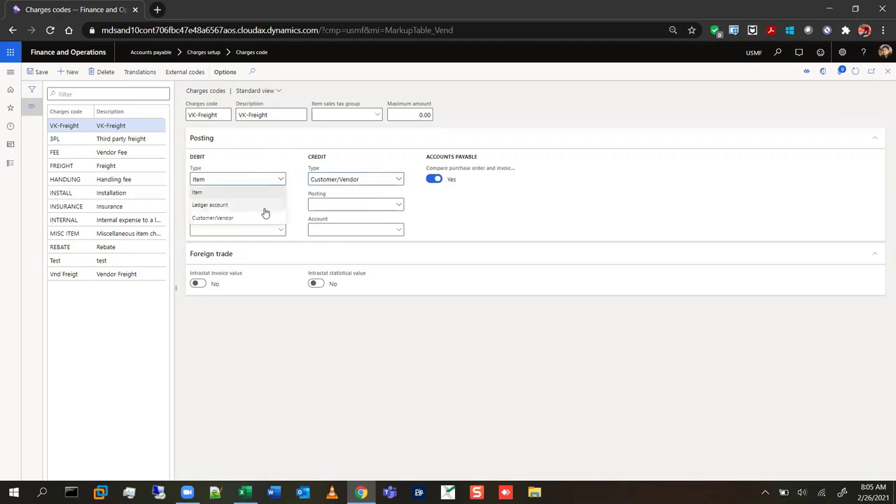
click(264, 178)
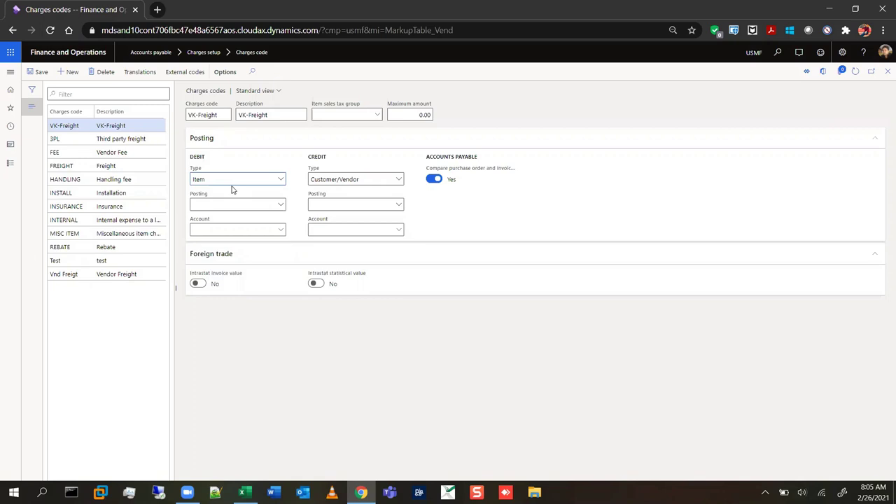
Set the credit type of VK-Freight to Ledger account with the posting type Order, freight.
click(398, 182)
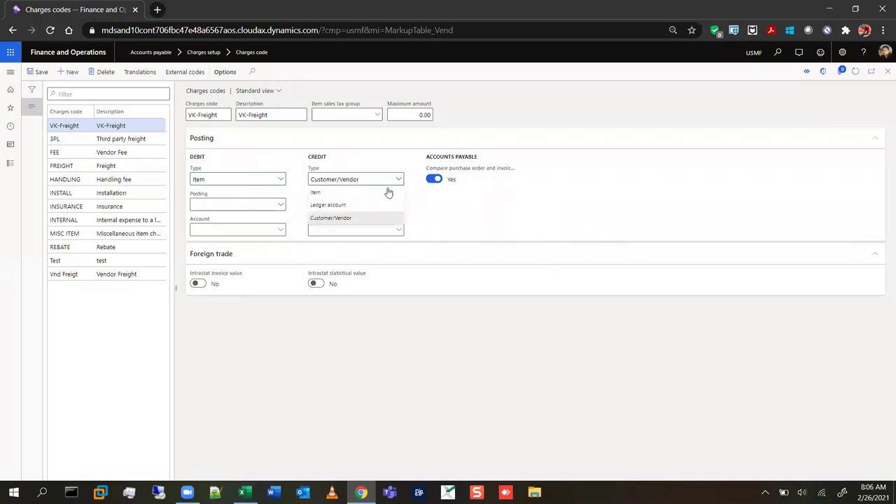
click(369, 206)
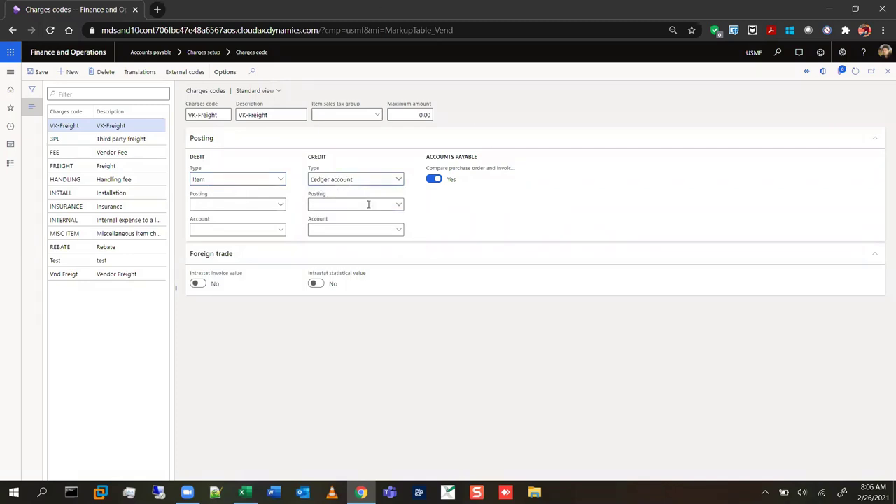
click(397, 206)
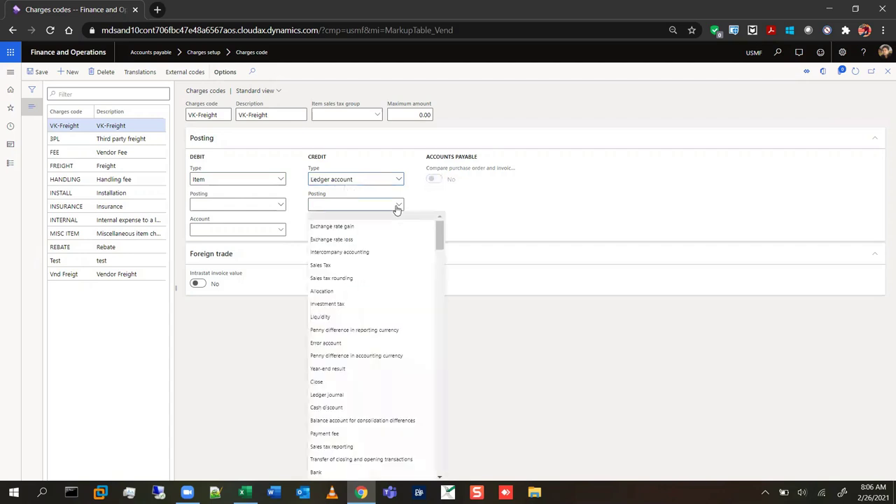
scroll(387, 335, down, 5)
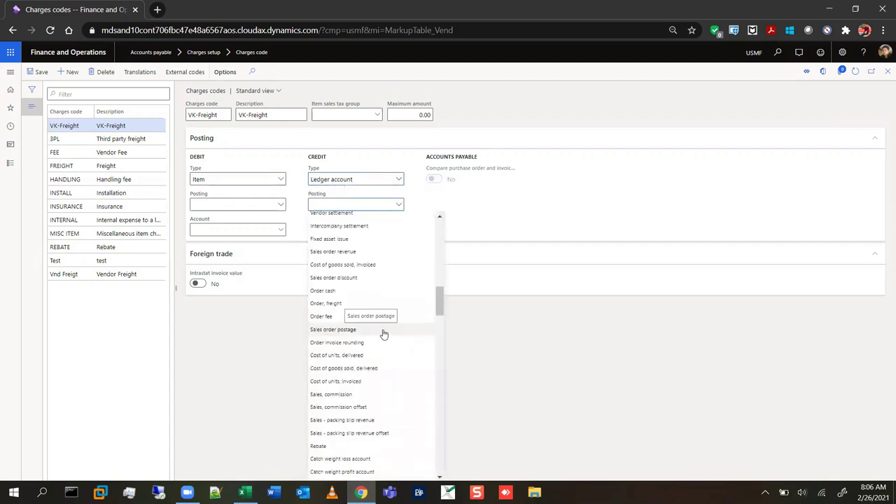
click(344, 303)
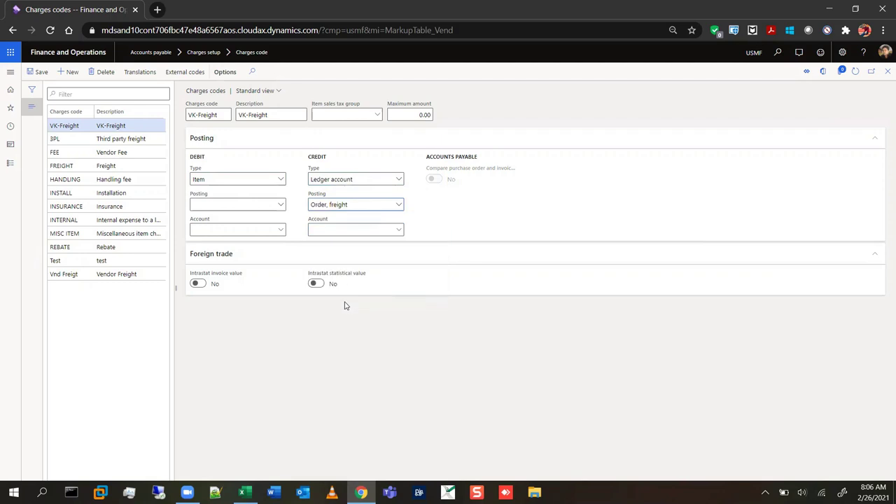
Look up main accounts matching "frei" and assign Freight - Inbound as the credit account.
click(399, 232)
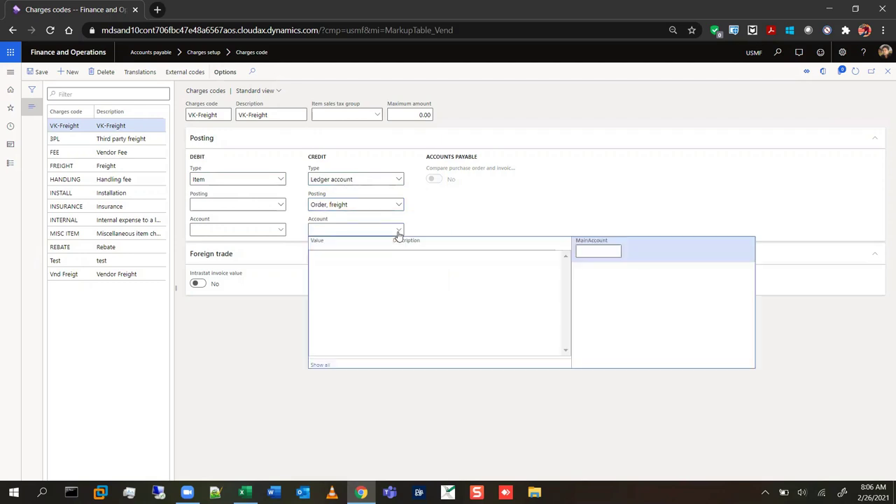
text(frei)
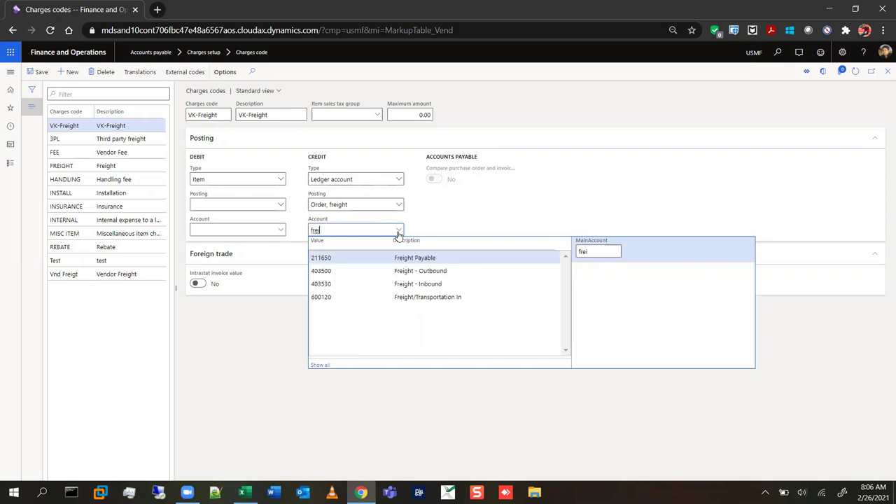
click(410, 283)
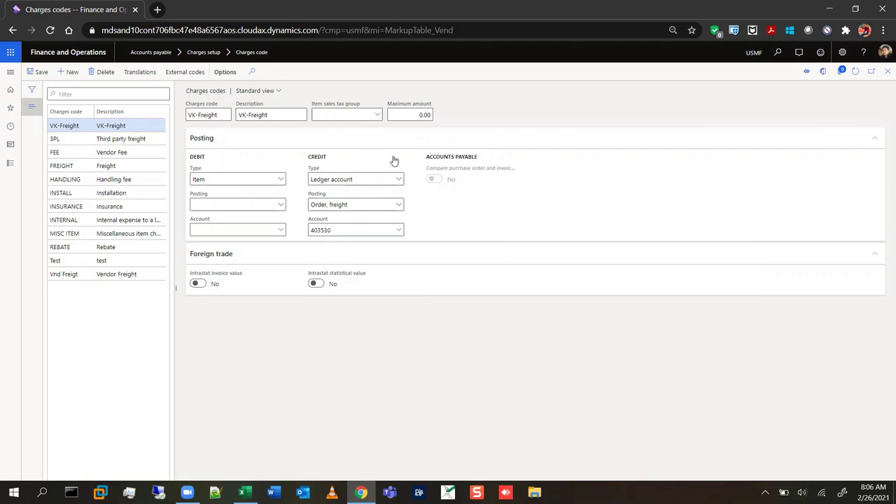
Review the credit posting type and credit account assigned to the VK-Freight charges code.
drag(361, 204, 306, 212)
click(362, 207)
click(363, 205)
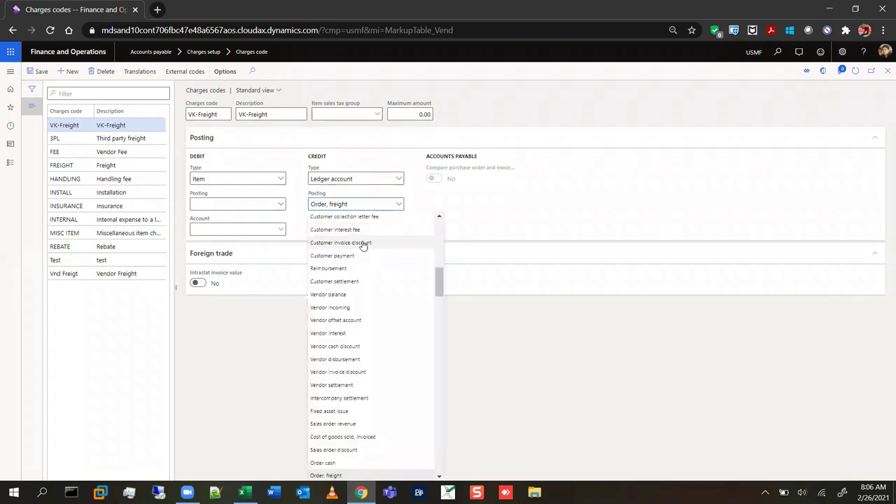
click(582, 206)
click(365, 233)
double_click(321, 231)
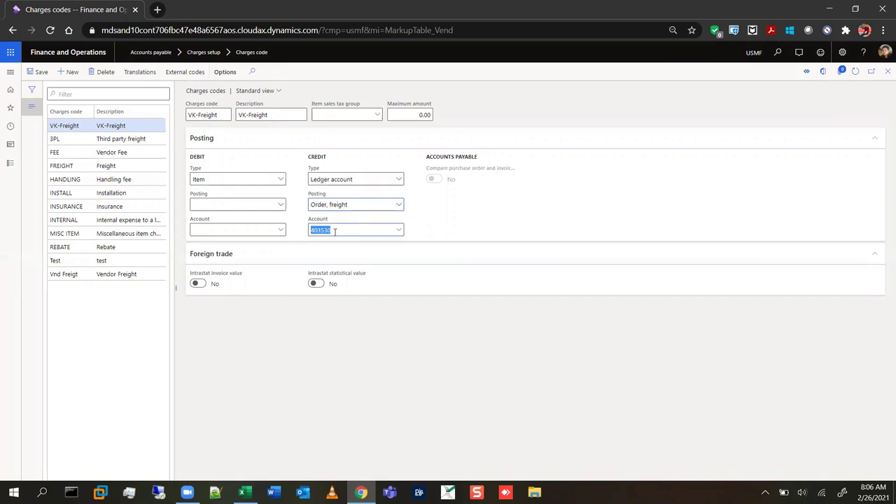
click(360, 231)
drag(336, 231, 303, 238)
Browse the full list of available credit posting types for the VK-Freight charges code.
click(401, 204)
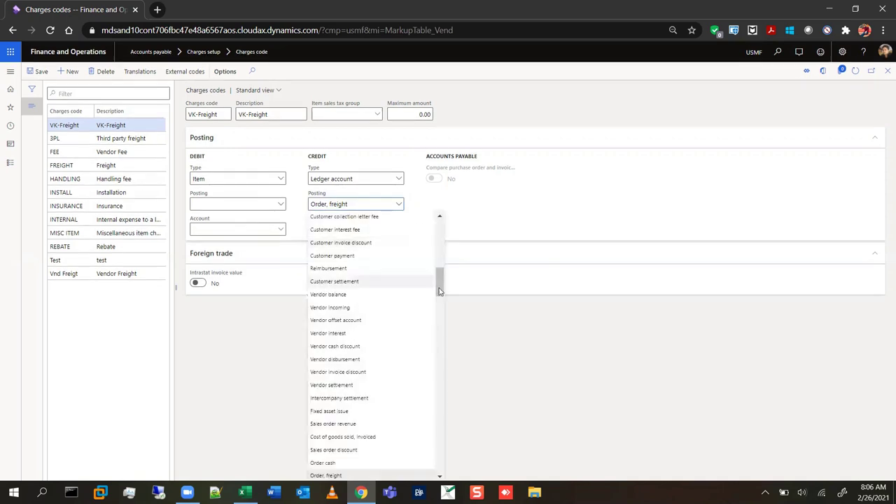
drag(438, 269, 441, 239)
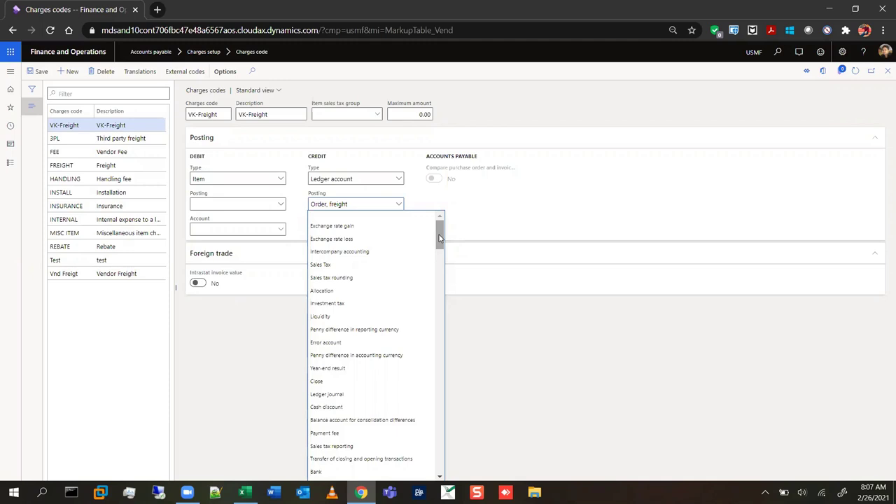
drag(440, 240, 451, 303)
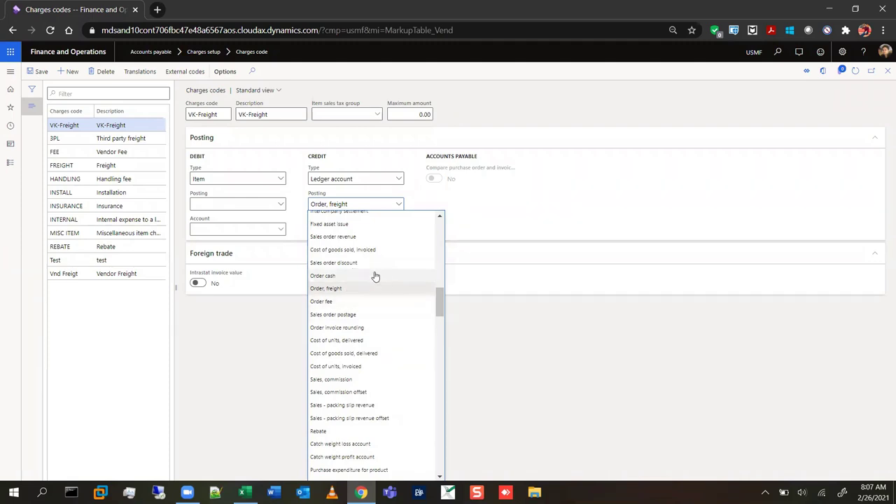
scroll(423, 370, down, 3)
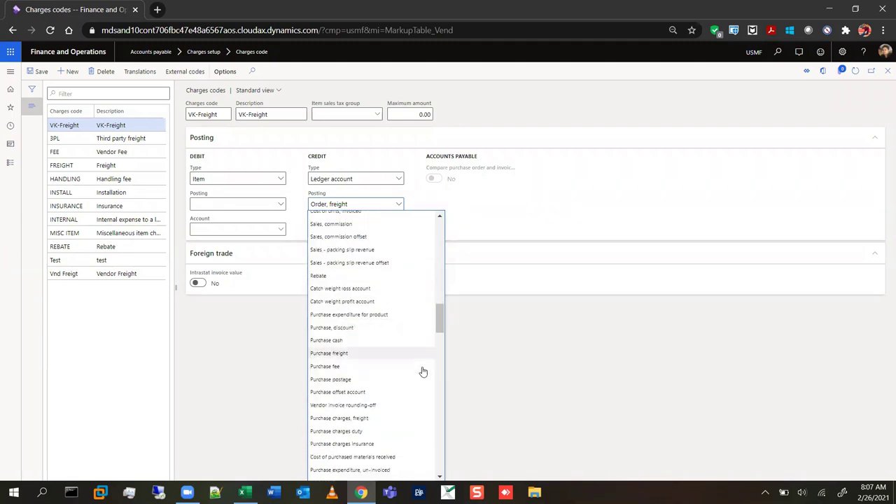
scroll(423, 371, down, 10)
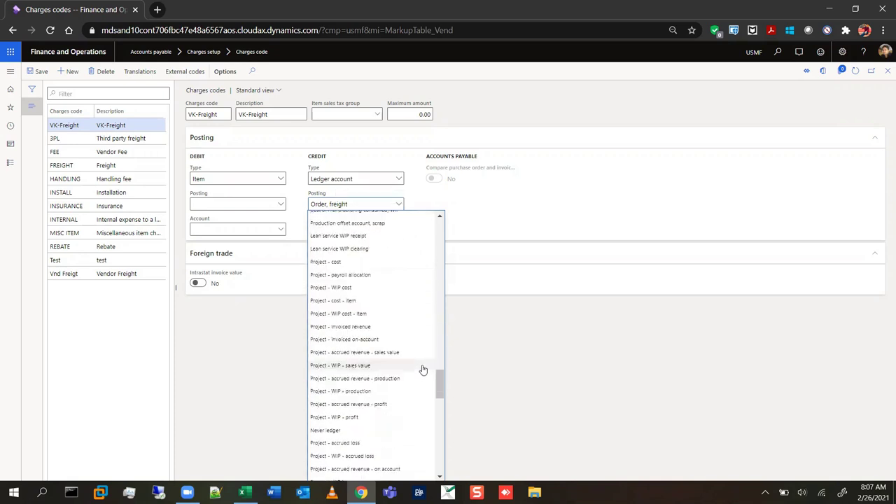
scroll(423, 371, down, 12)
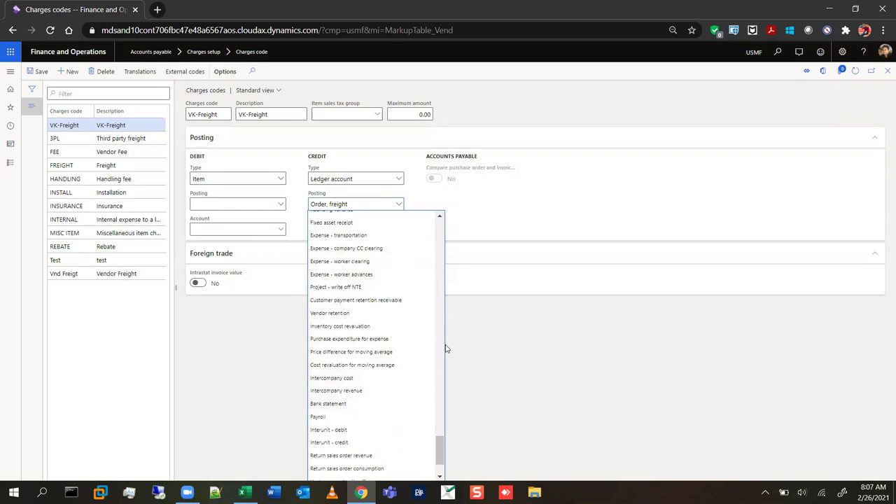
click(424, 296)
drag(348, 231, 304, 233)
click(337, 231)
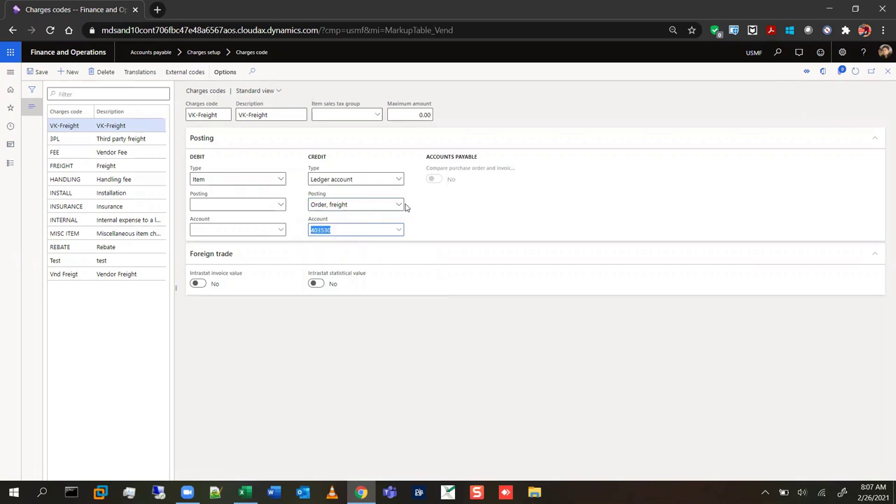
click(398, 205)
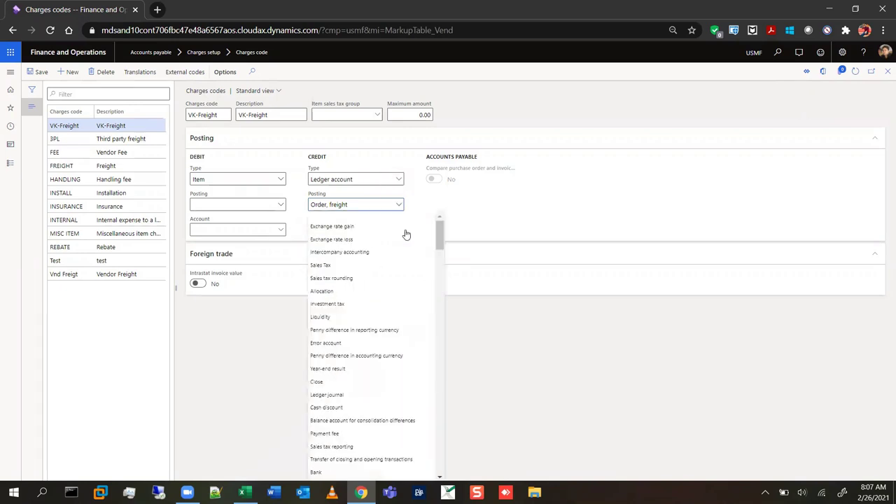
drag(440, 236, 443, 473)
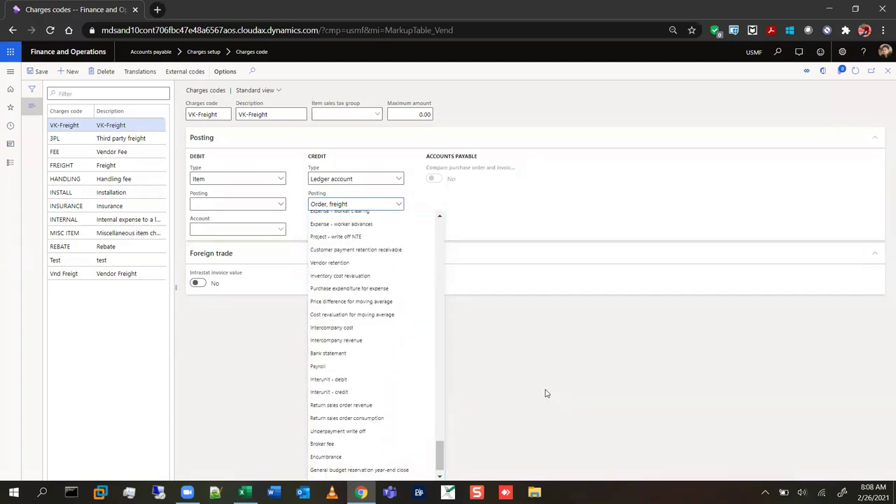
click(547, 393)
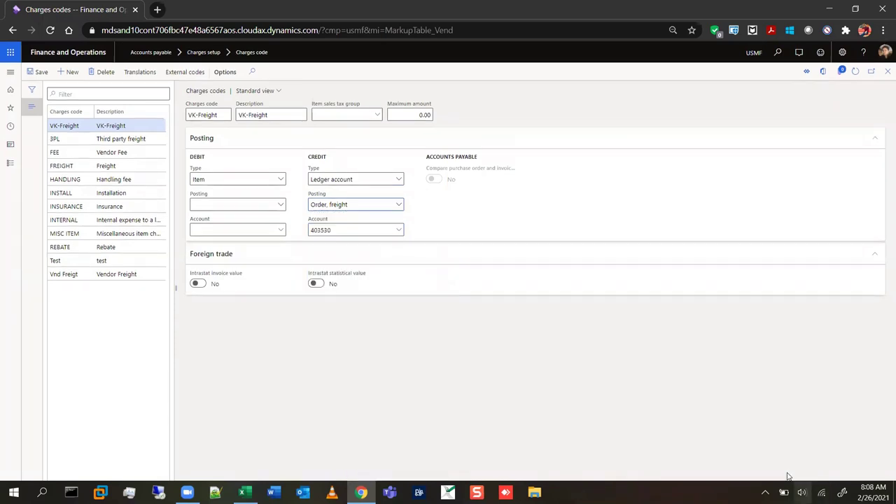
Set the headphone volume to 60 in the system sound control.
click(801, 492)
click(802, 463)
drag(808, 464, 805, 464)
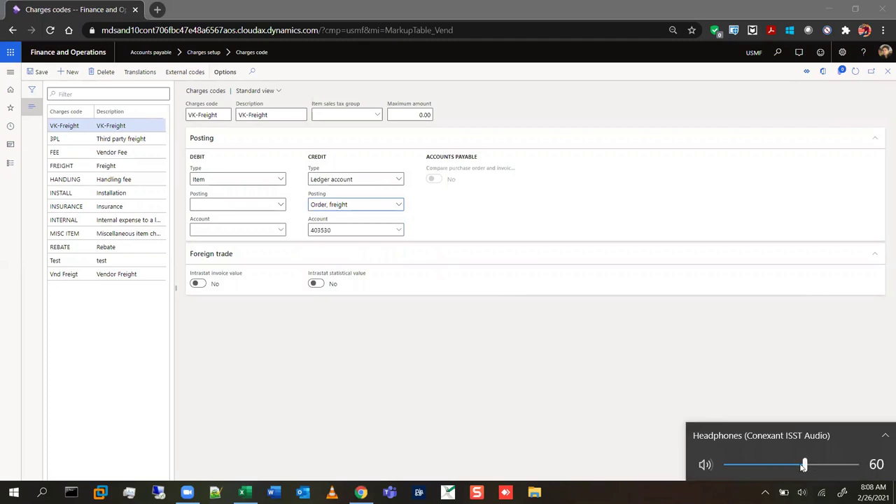
click(501, 390)
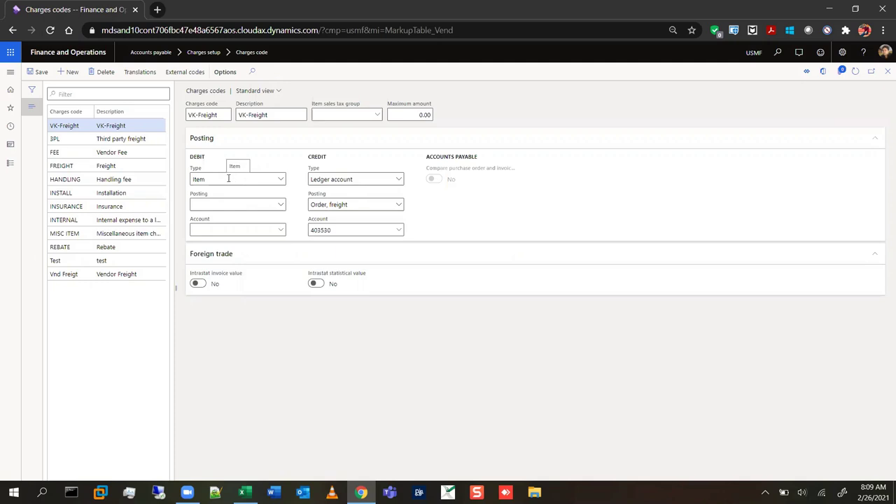
Examine the available debit types of VK-Freight, keeping Item selected.
click(196, 180)
click(210, 180)
click(224, 175)
click(229, 179)
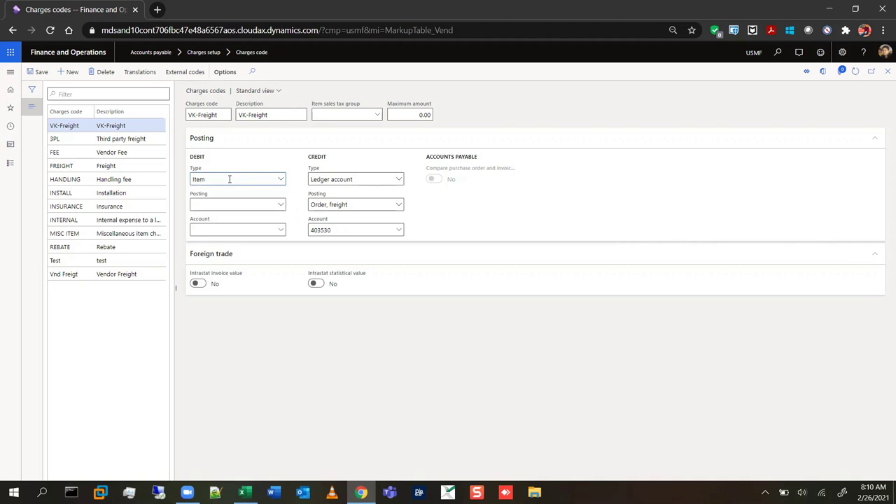
click(279, 180)
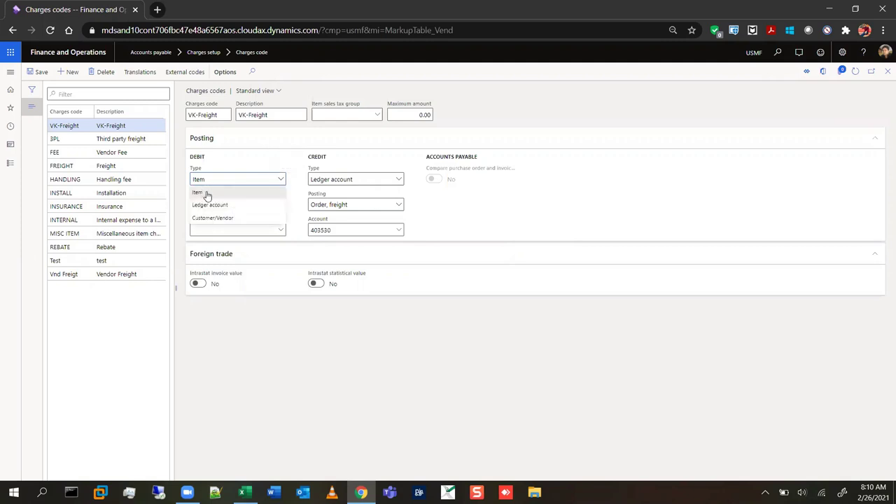
click(206, 194)
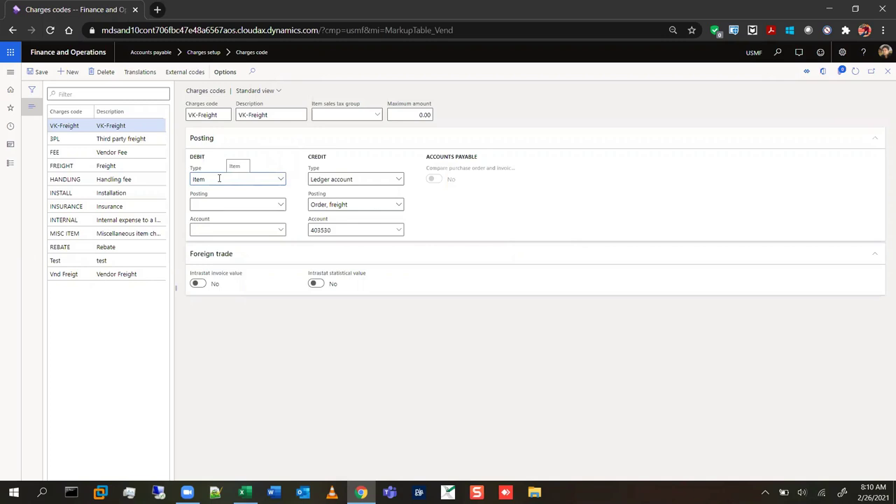
Try Ledger account as the debit type of VK-Freight and restore Item.
click(219, 179)
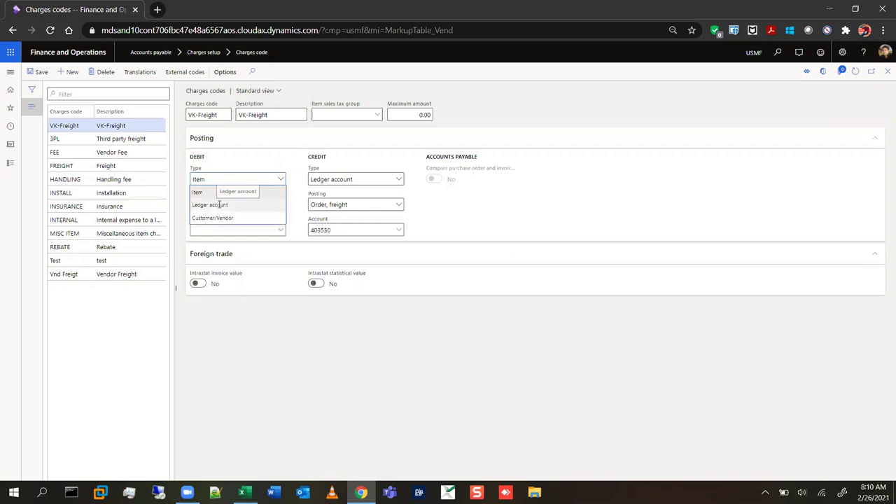
click(218, 206)
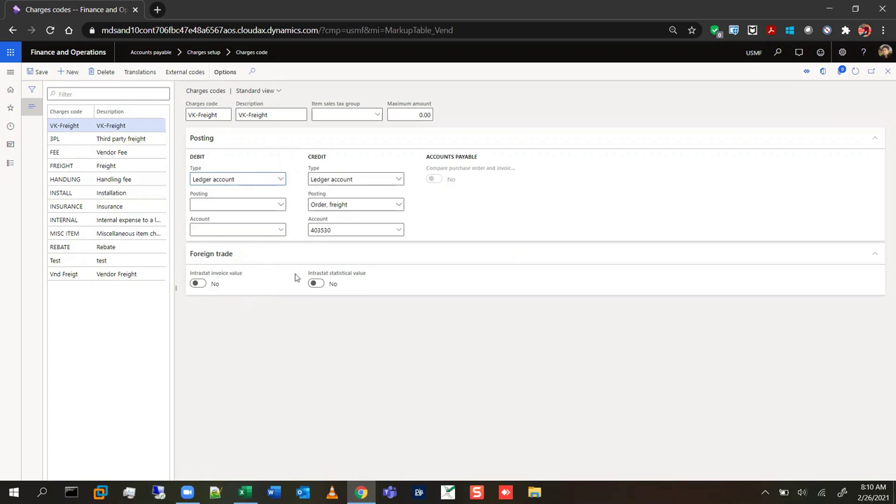
click(277, 183)
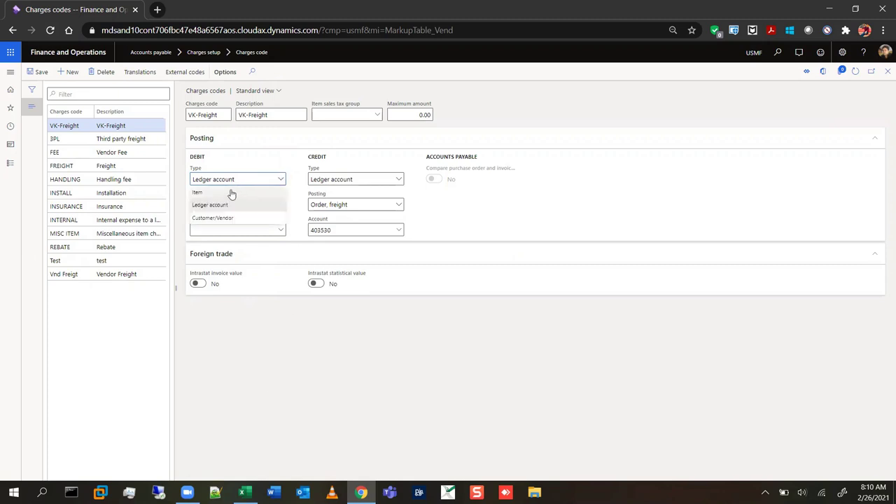
click(232, 191)
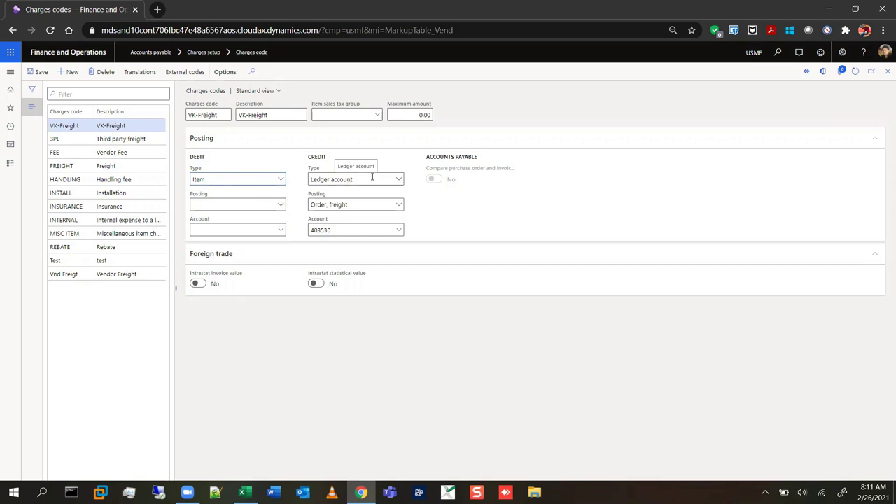
Set the credit type of VK-Freight to Customer/Vendor and clear its credit account.
click(400, 183)
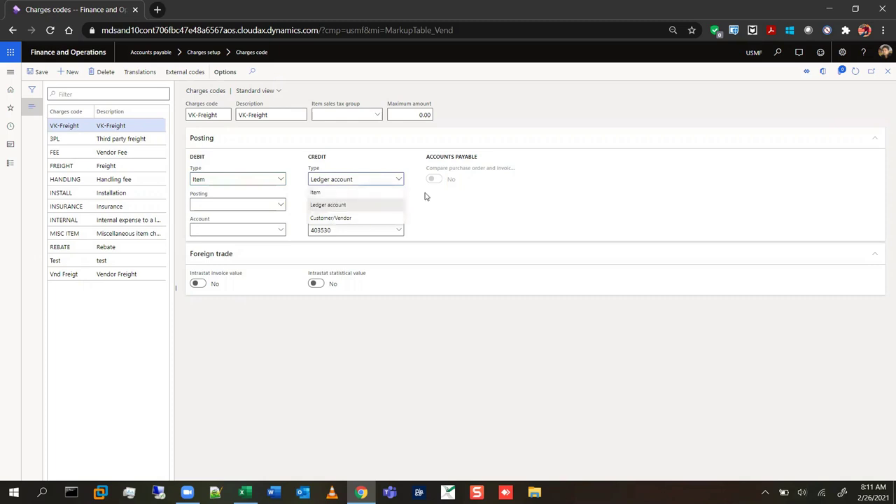
click(426, 195)
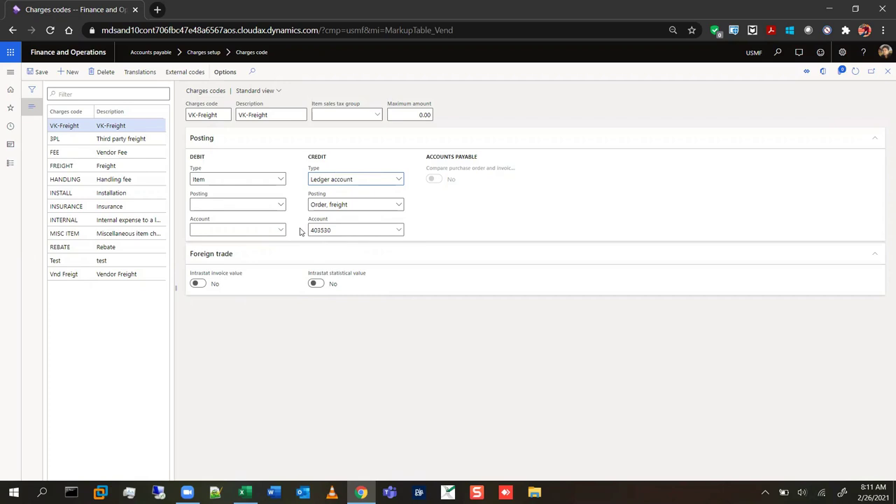
click(398, 180)
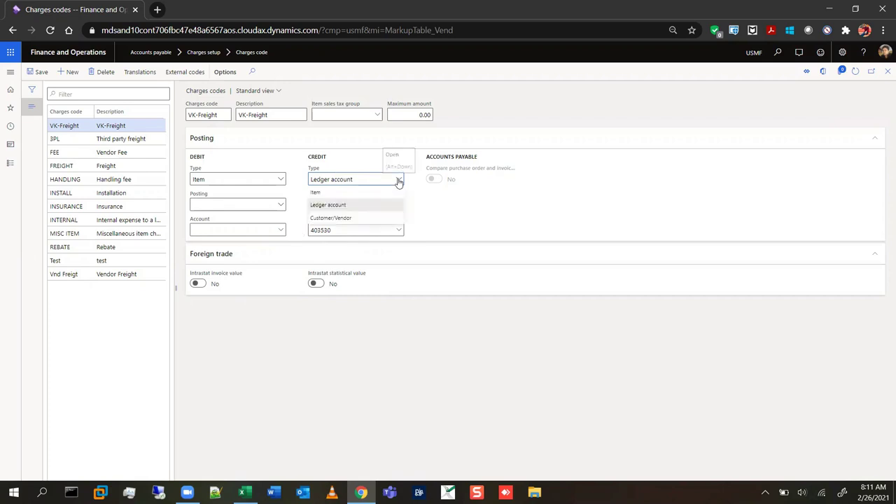
click(365, 218)
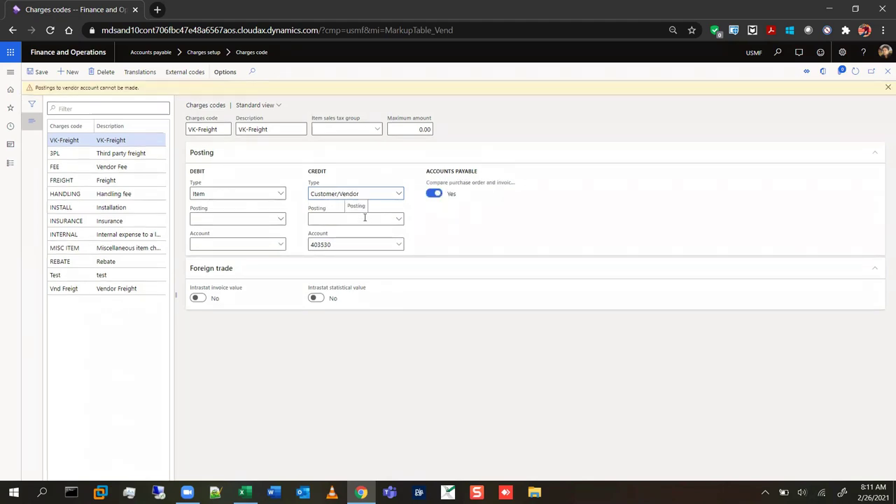
key(Tab)
key(BackSpace)
key(Tab)
click(396, 198)
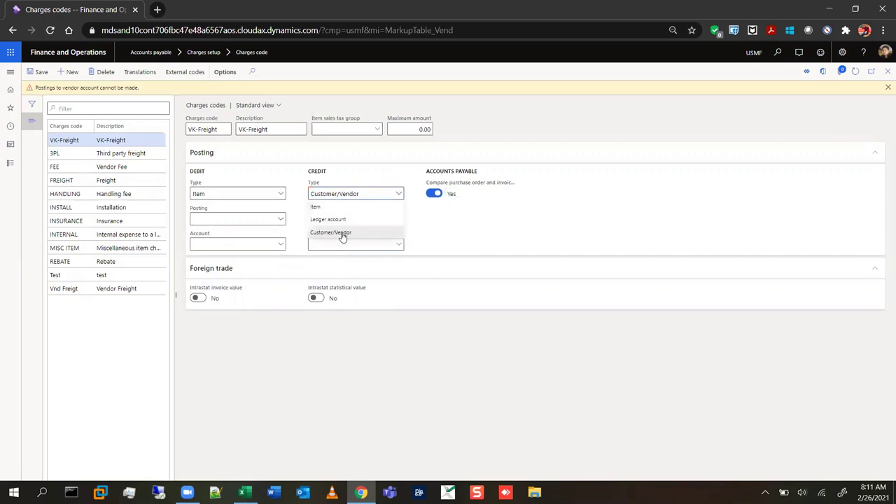
click(342, 234)
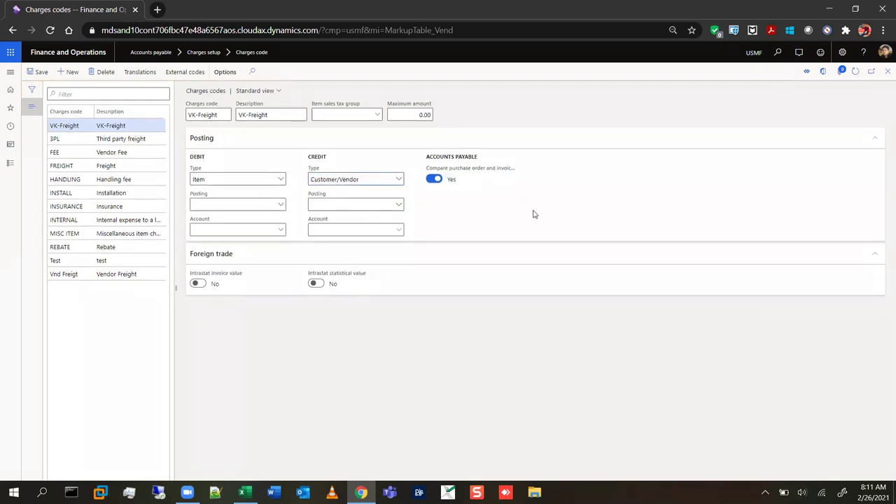
Save and close the charges code, and open Automatic charges in the Accounts payable charges setup.
click(36, 71)
click(887, 73)
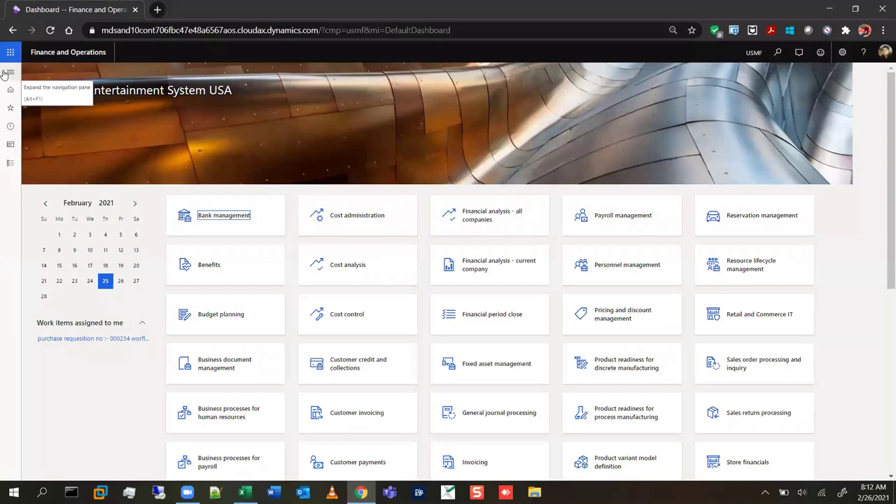
click(8, 73)
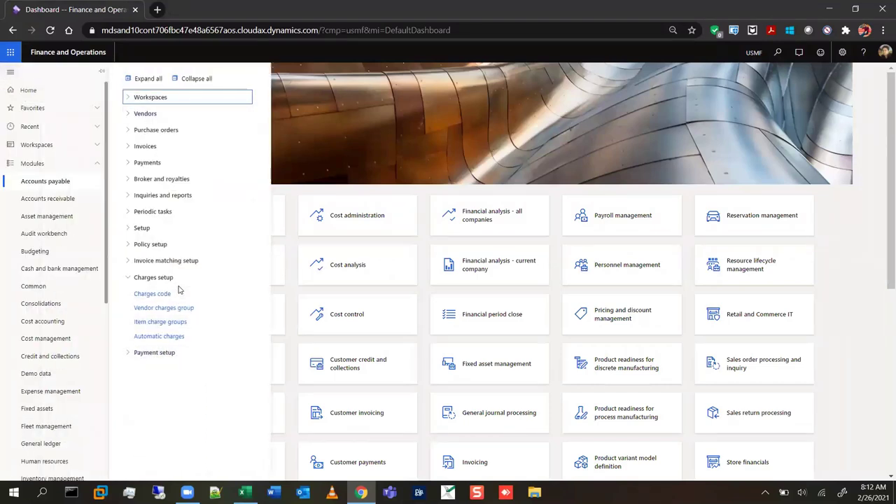
click(160, 336)
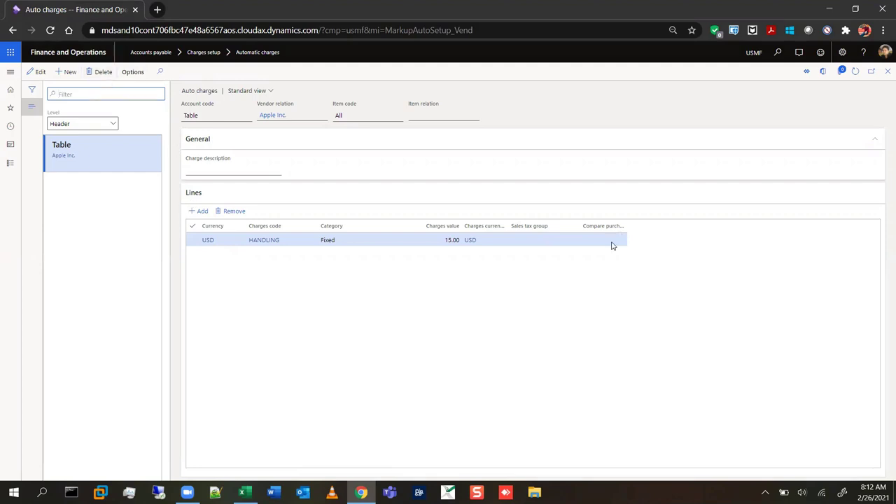
Delete the existing header-level auto charge and save a new one with account code Table and vendor Apple Inc.
key(alt+Delete)
click(65, 73)
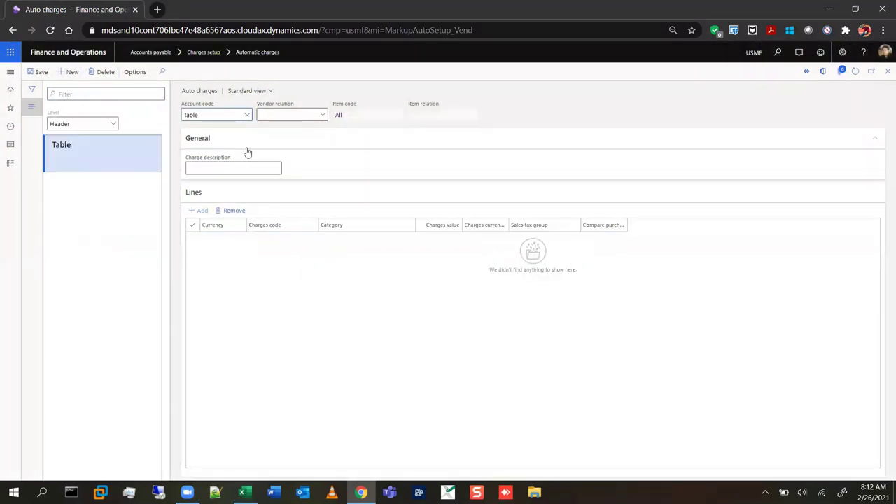
click(323, 116)
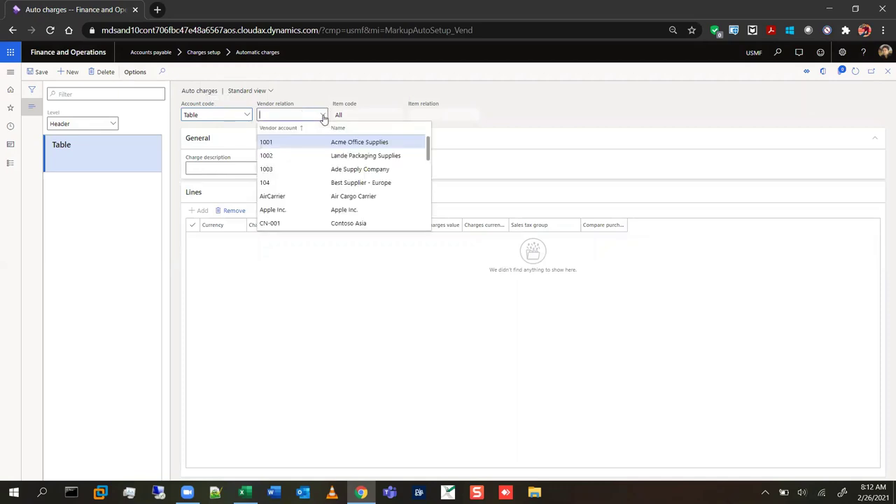
click(313, 211)
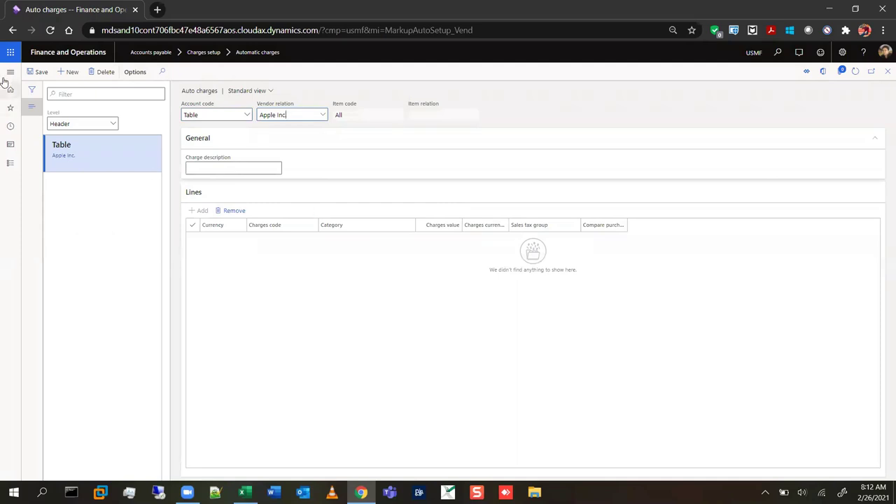
click(42, 74)
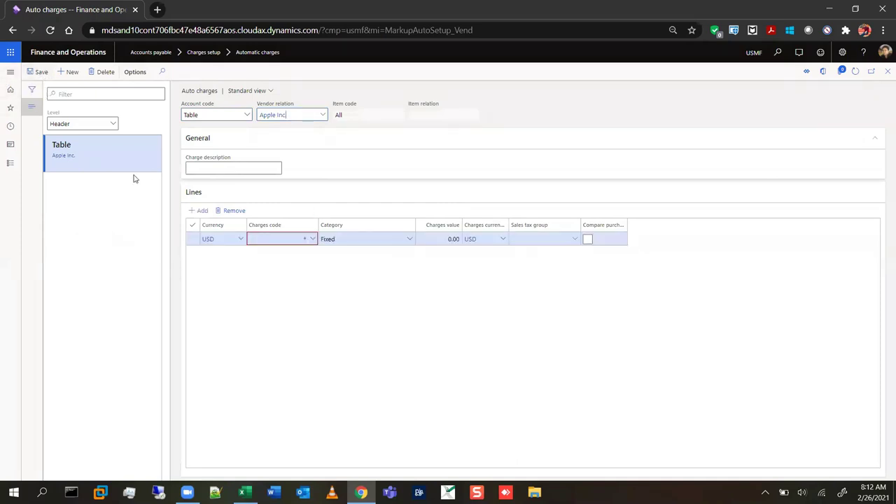
Assign the FREIGHT charges code to the Apple Inc. auto charge line with a fixed charges value of 25.00.
click(311, 242)
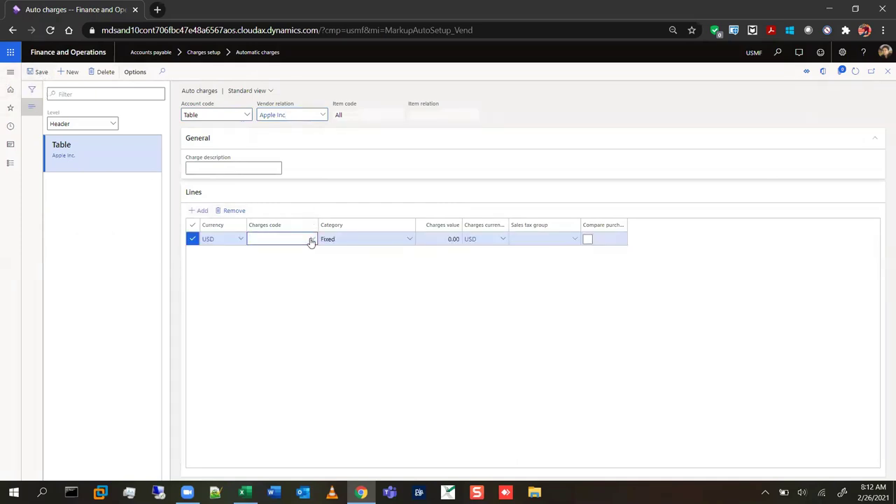
click(311, 240)
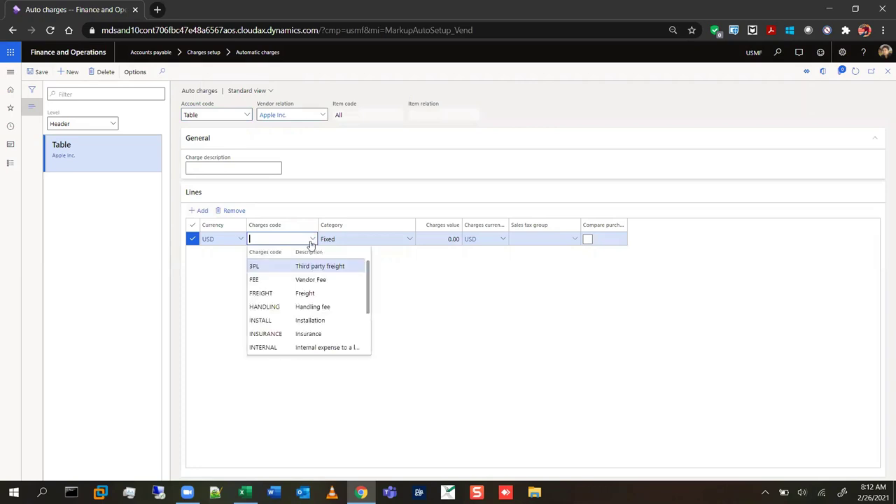
click(297, 293)
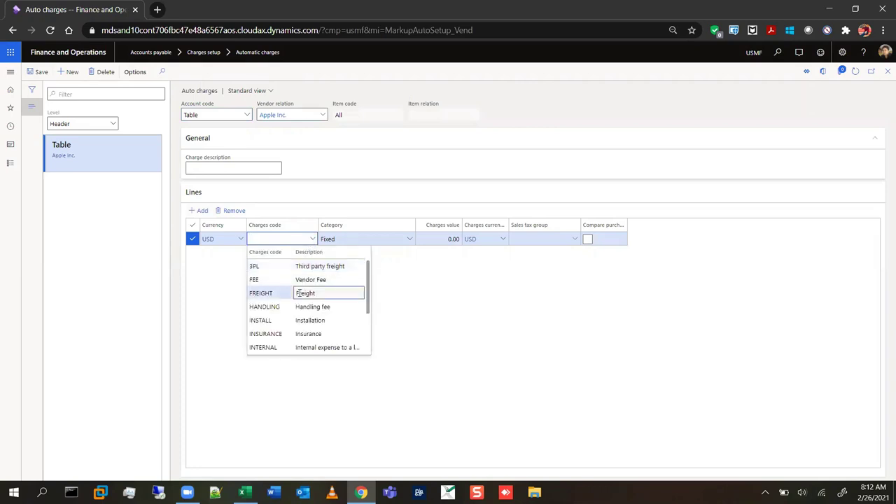
click(299, 293)
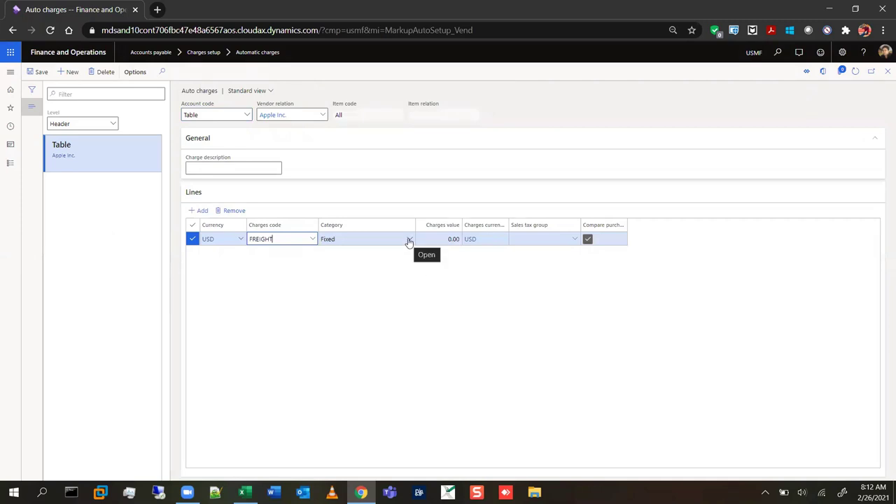
key(Tab)
key(Tab)
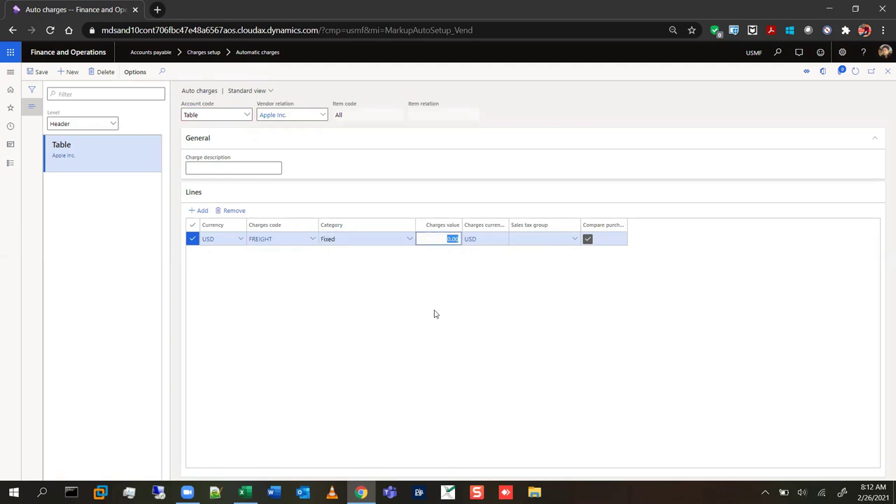
text(25)
key(Tab)
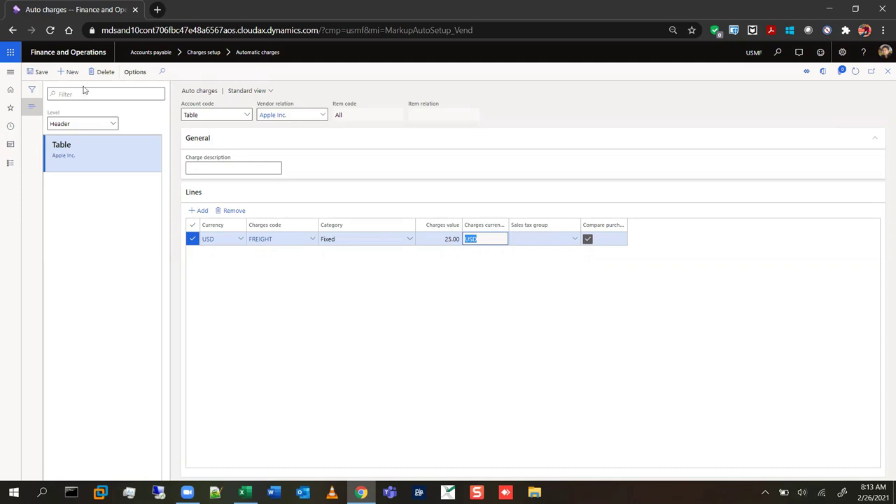
Duplicate the browser tab and open the All purchase orders list of Accounts payable in the copy.
right_click(92, 12)
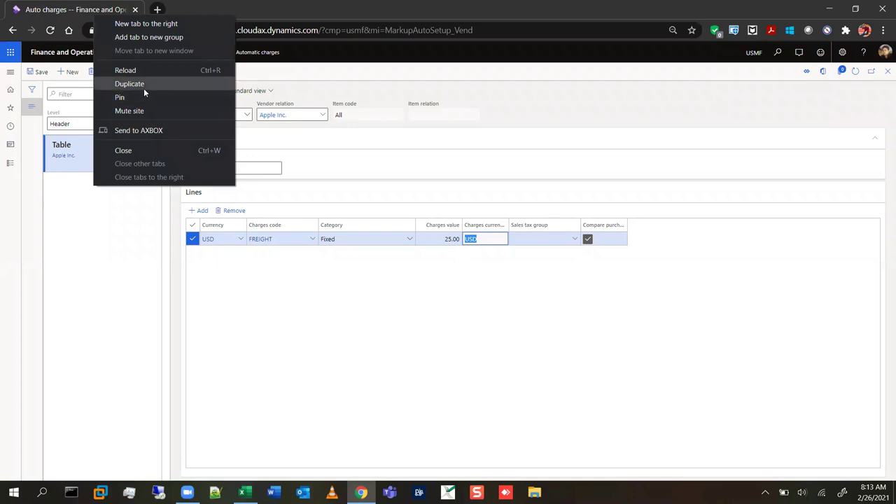
click(144, 88)
click(114, 11)
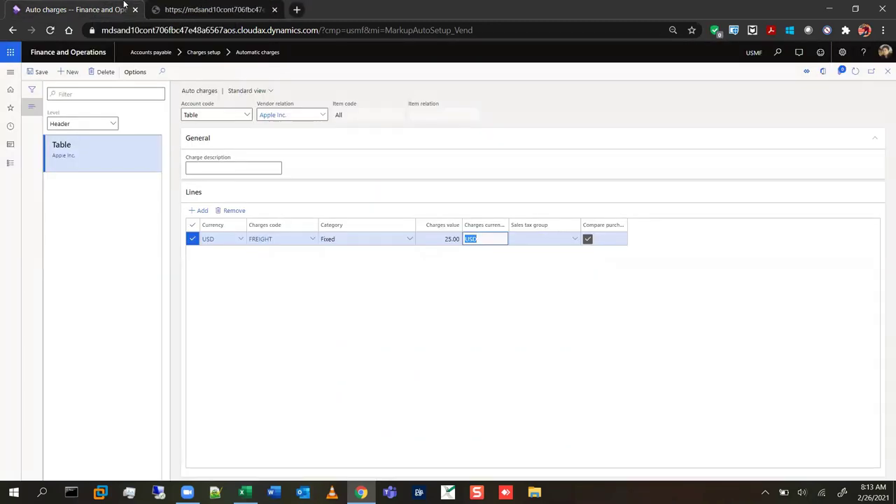
click(224, 12)
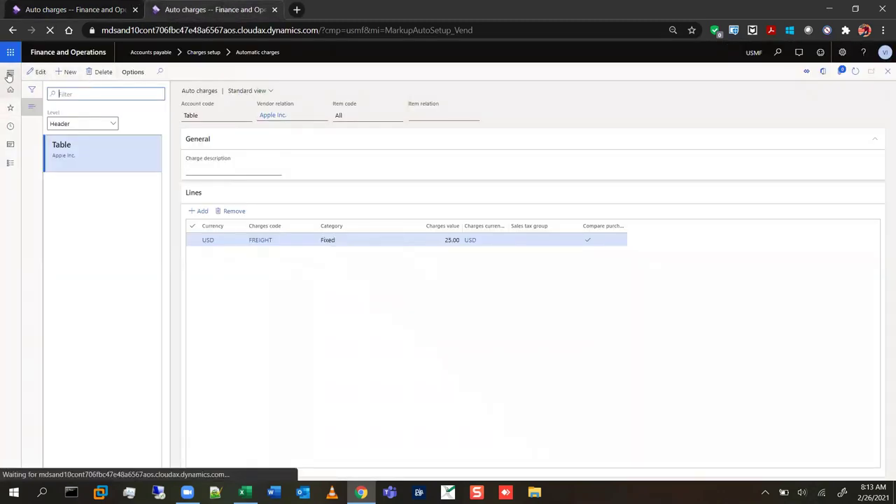
click(10, 73)
click(90, 191)
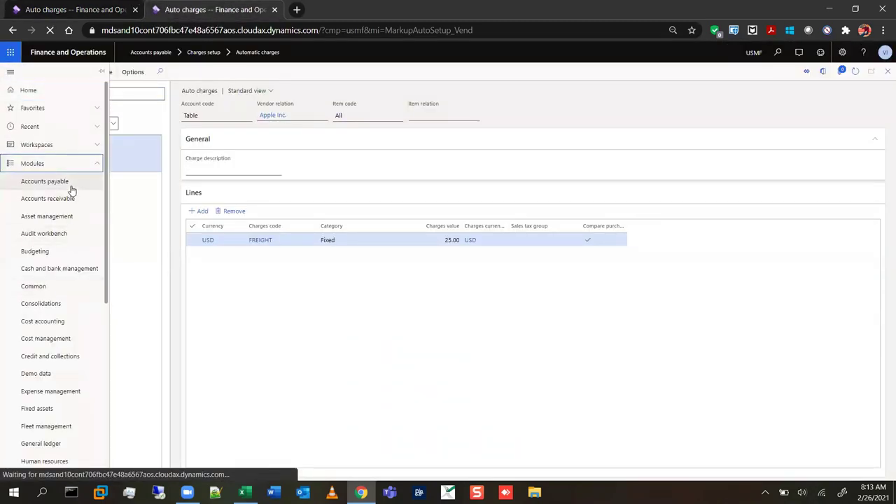
click(72, 187)
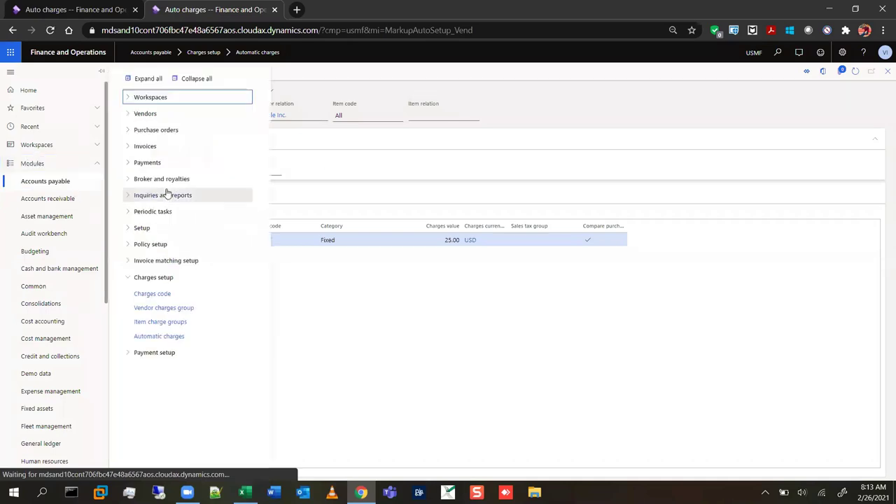
click(132, 130)
click(351, 179)
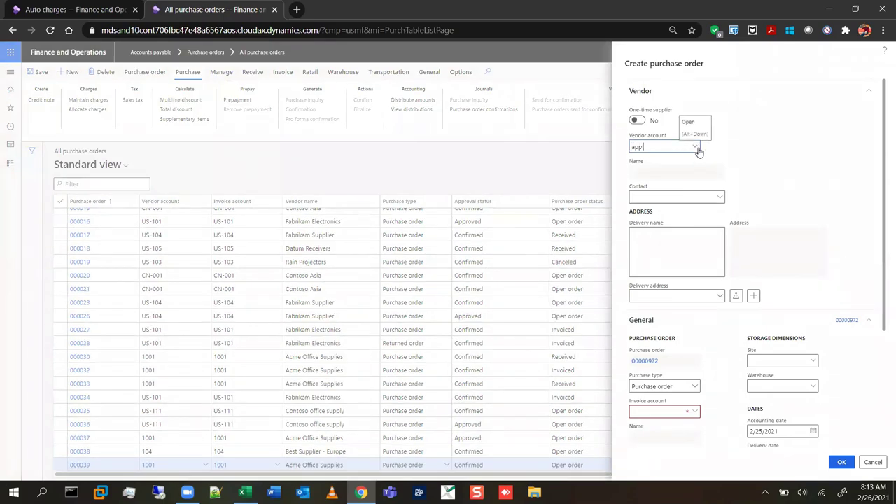
Create a purchase order for vendor Apple Inc. with warehouse 11.
key(Tab)
scroll(773, 220, down, 3)
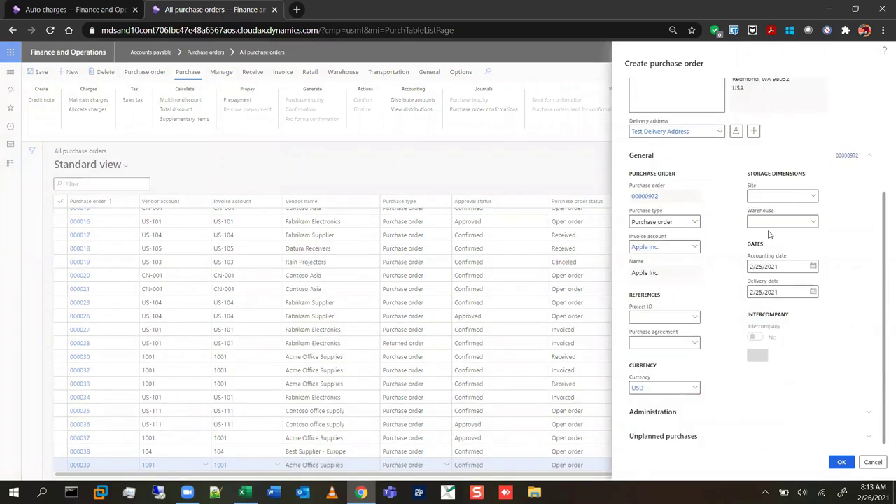
text(11)
key(Tab)
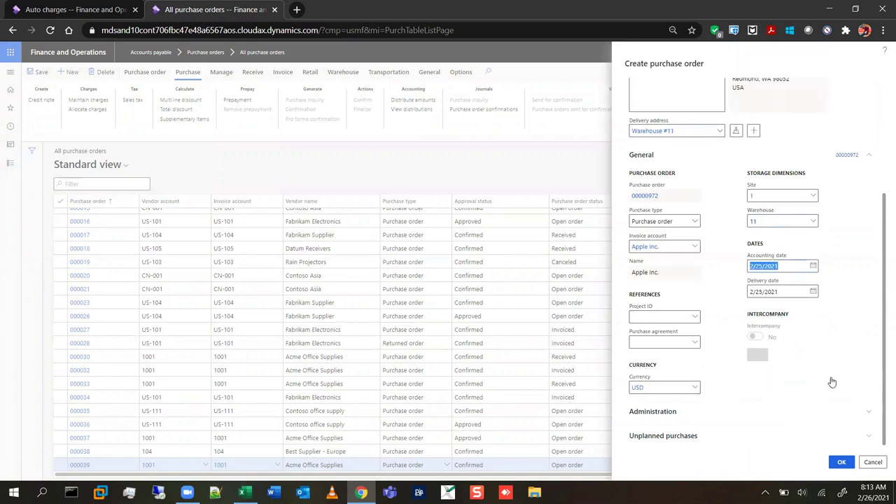
click(841, 464)
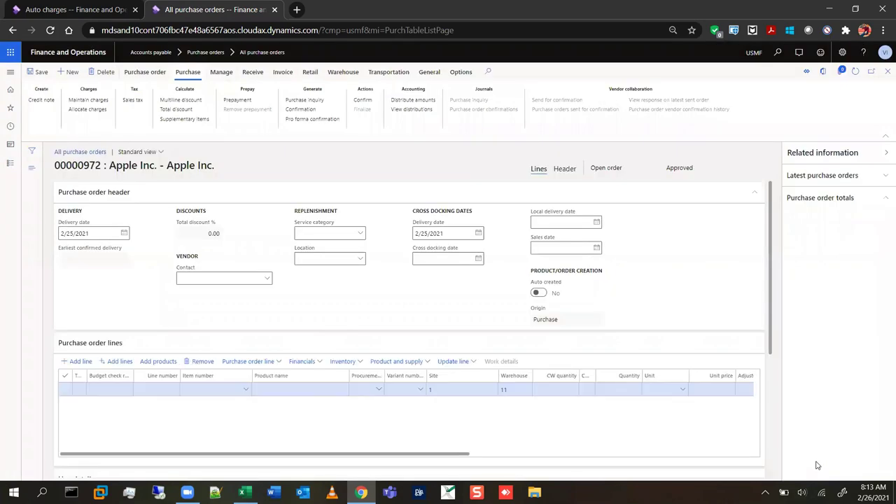
Enter iPhone11 as the item number on the first purchase order line.
click(212, 390)
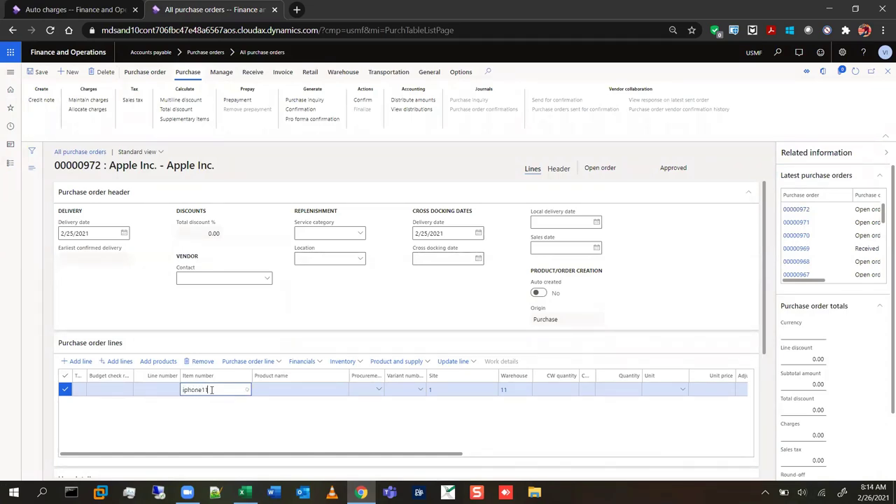
key(Tab)
key(Tab)
key(Tab)
key(Tab)
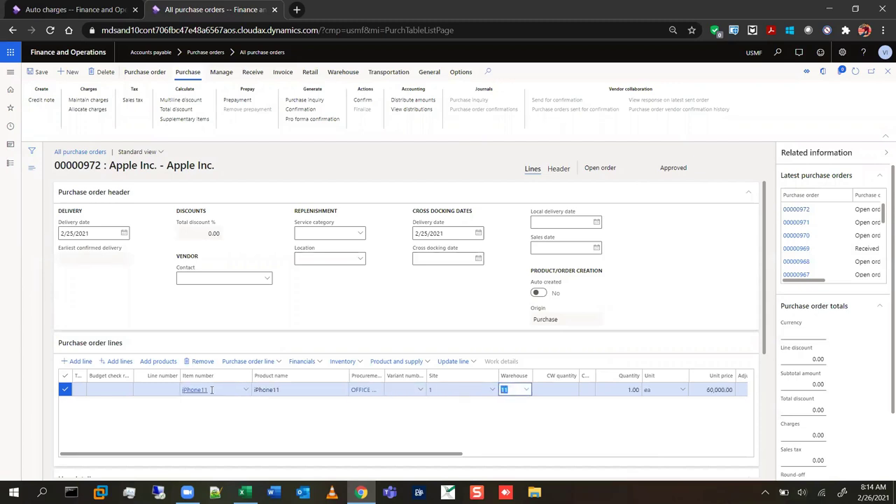
Set the quantity of the iPhone11 line to 2, keeping its default unit price.
key(Tab)
key(Tab)
key(Tab)
text(1)
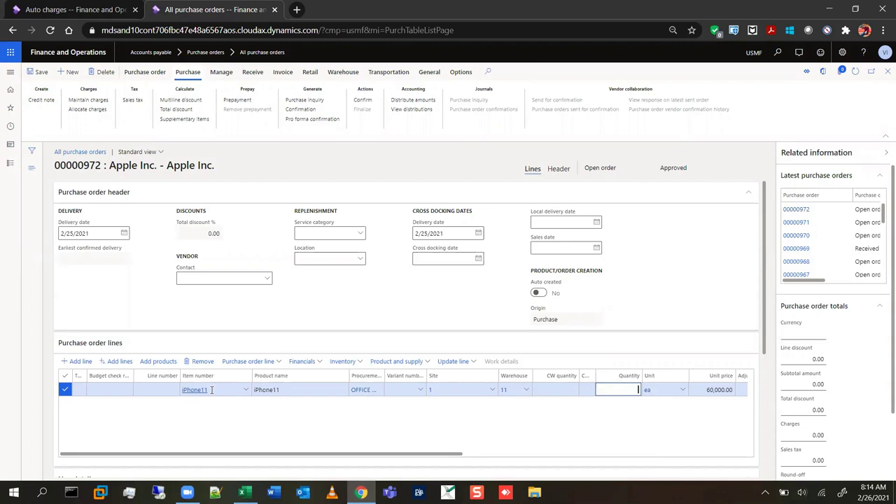
text(2)
key(Tab)
key(Tab)
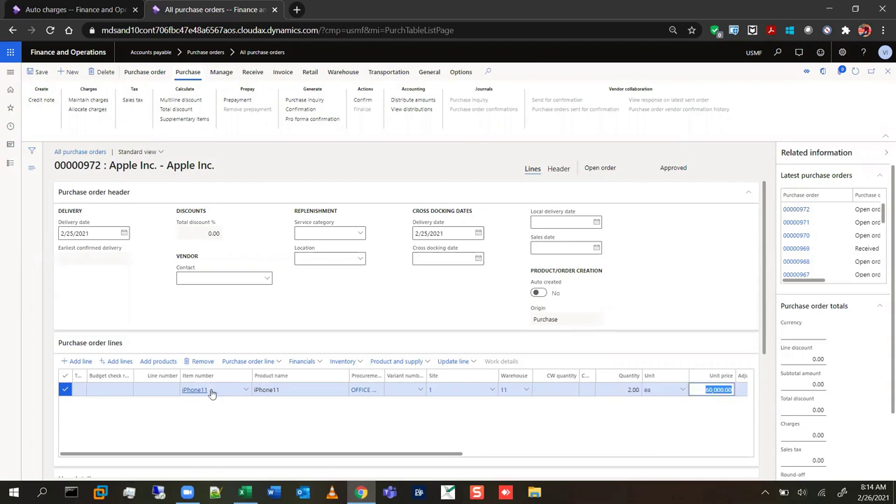
key(Tab)
key(shift+Tab)
scroll(314, 457, right, 3)
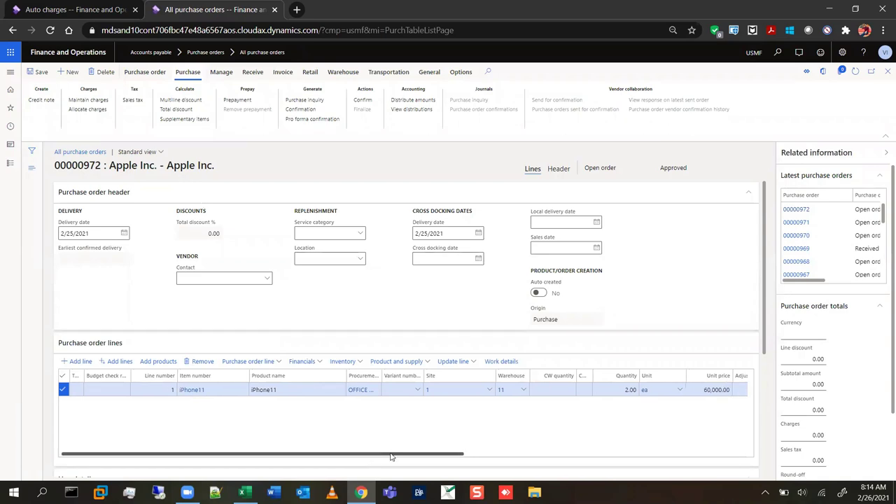
scroll(314, 457, left, 3)
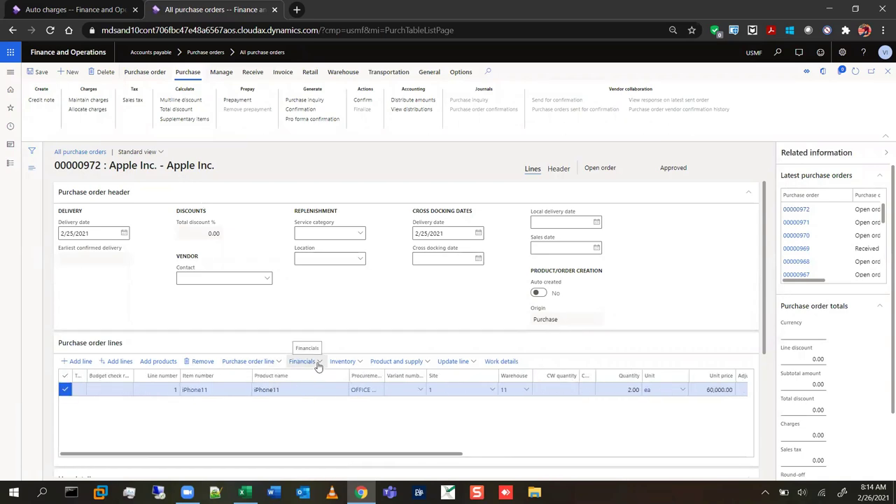
Check the charges maintained on the iPhone11 line and those on the purchase order header, closing each page.
click(317, 363)
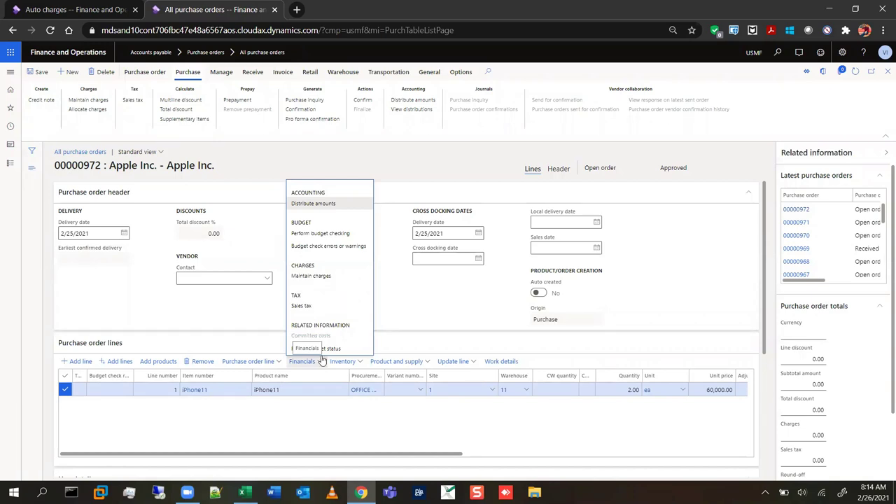
click(321, 278)
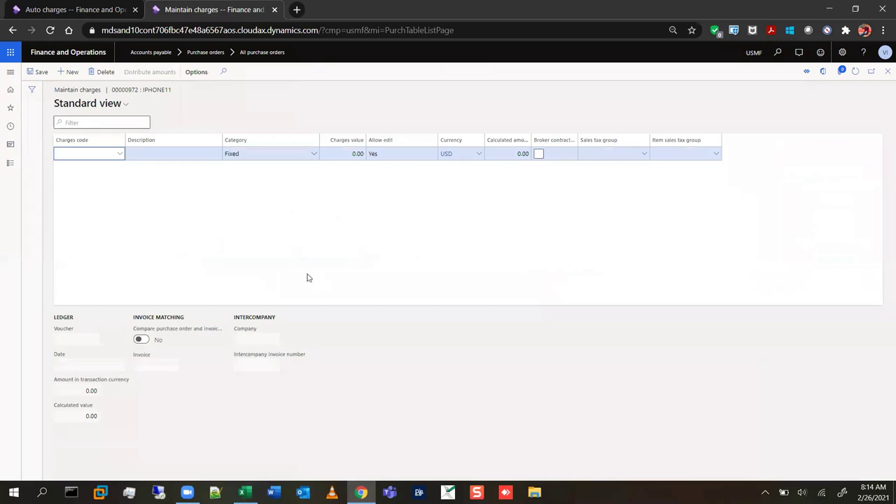
click(887, 72)
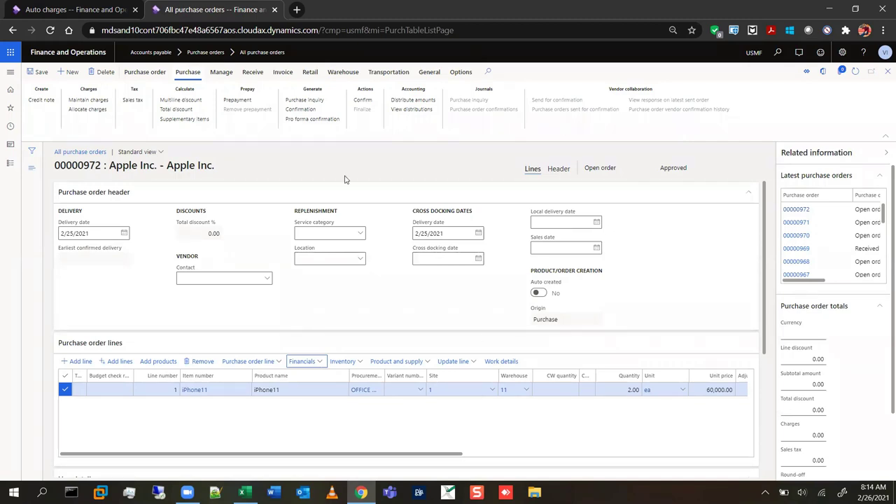
click(145, 73)
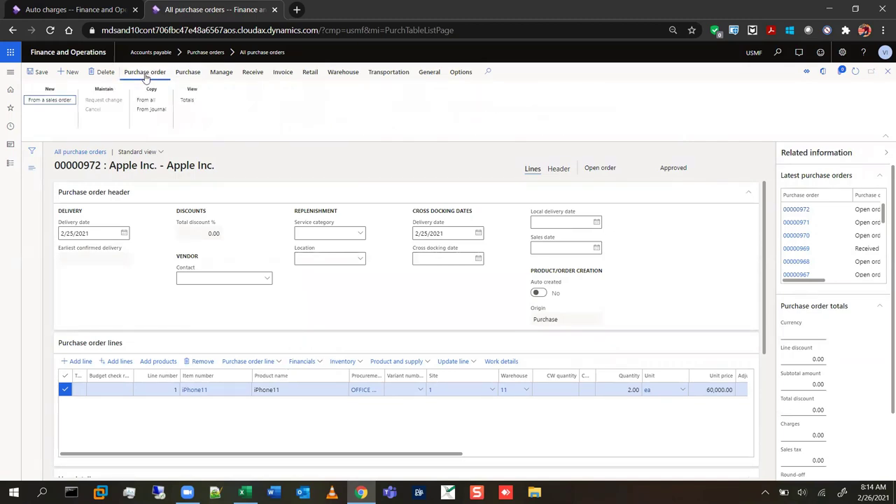
click(188, 73)
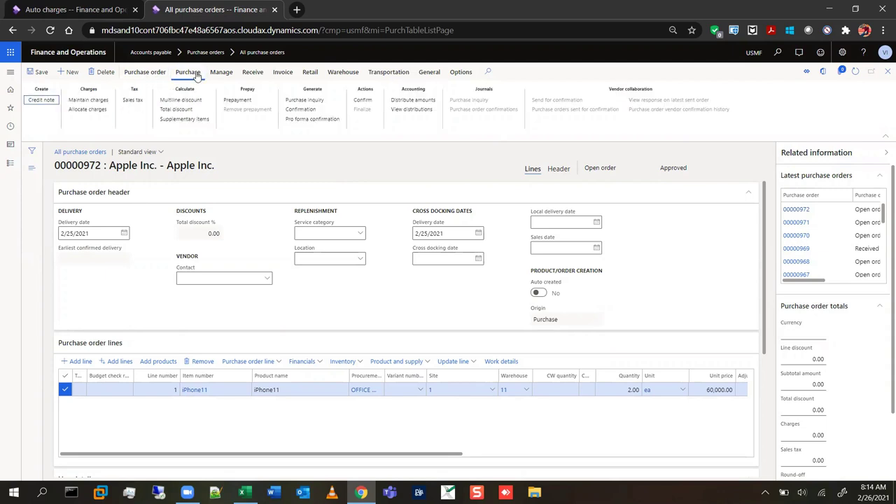
click(88, 100)
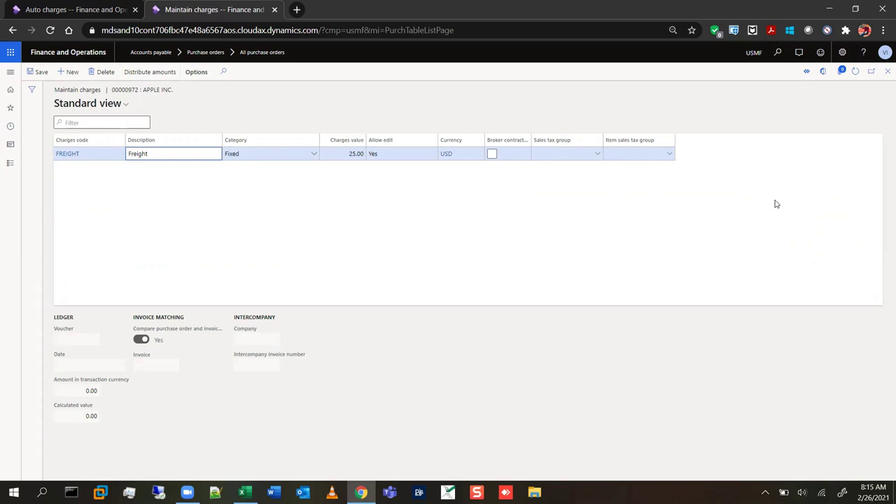
click(888, 72)
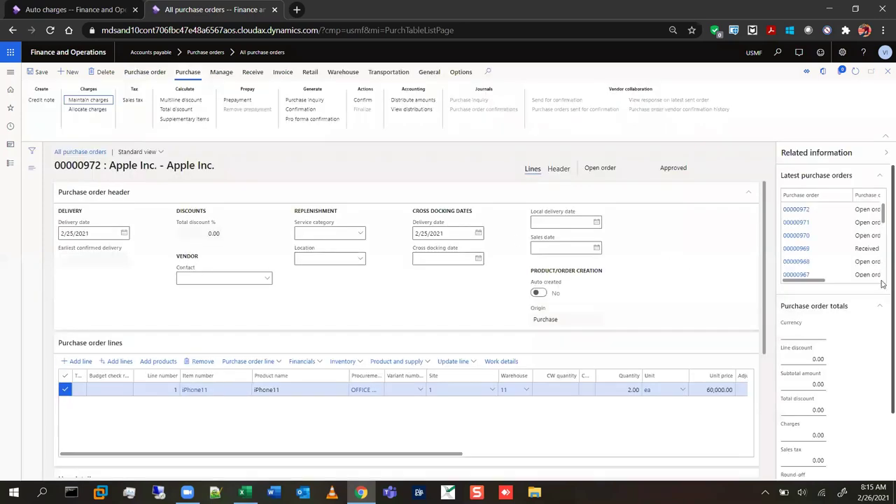
Compare the charges, subtotal and total amount in the purchase order totals with the iPhone11 line's net amount.
scroll(882, 299, down, 2)
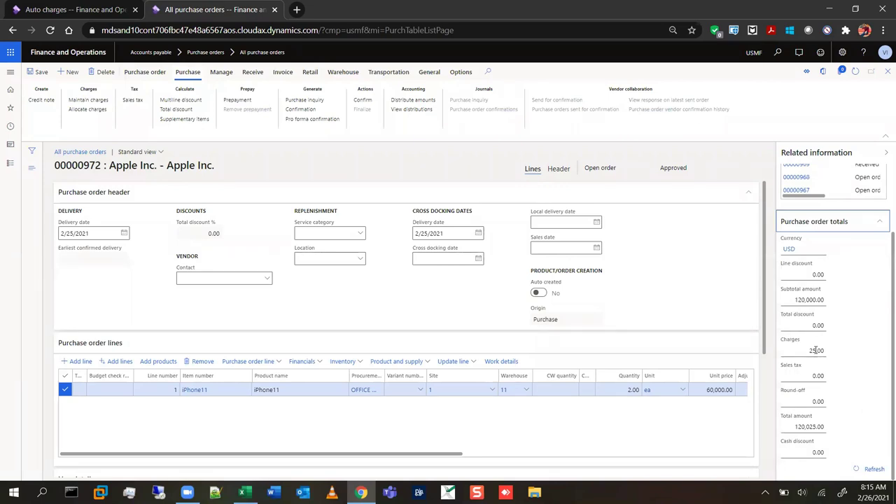
click(811, 350)
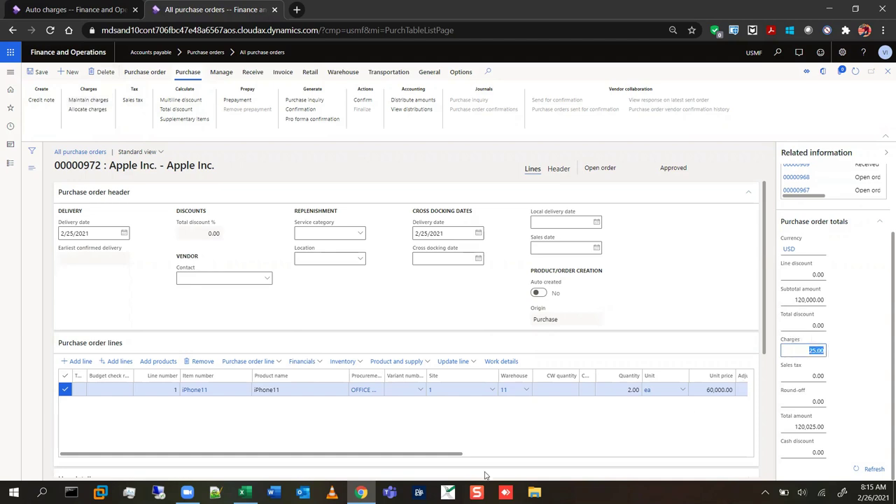
drag(439, 456, 611, 458)
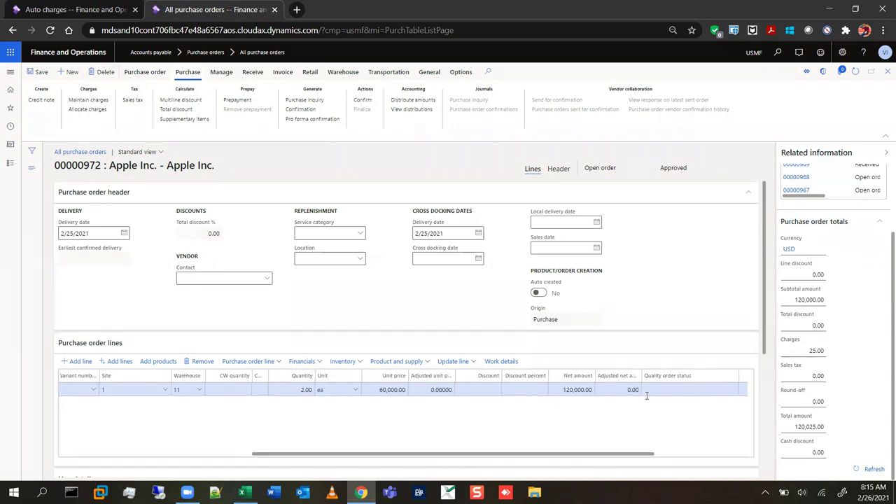
click(795, 302)
click(805, 426)
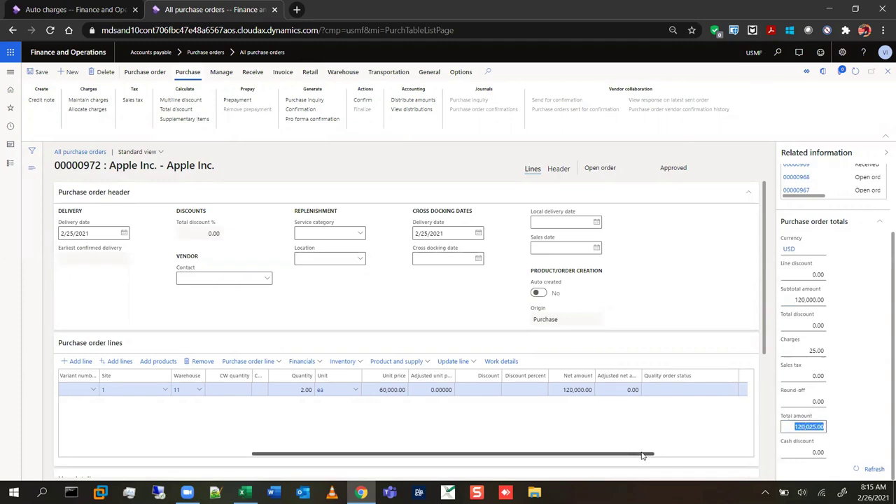
drag(644, 454, 443, 477)
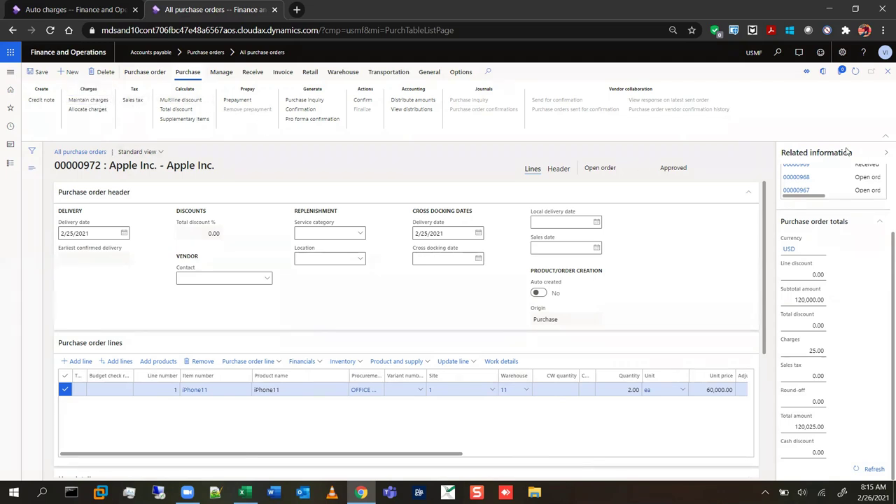
Review the purchase order's header charges, and add a HANDLING charge to the charges of the iPhone11 line.
click(89, 100)
click(886, 74)
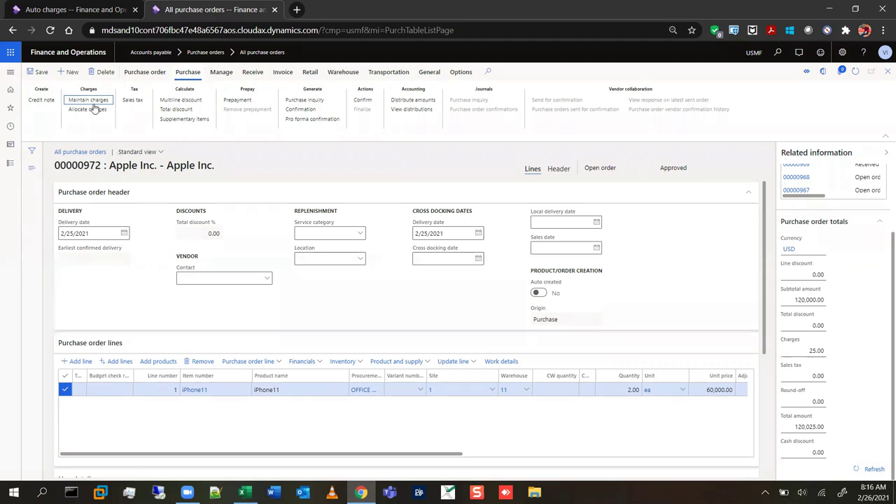
click(321, 363)
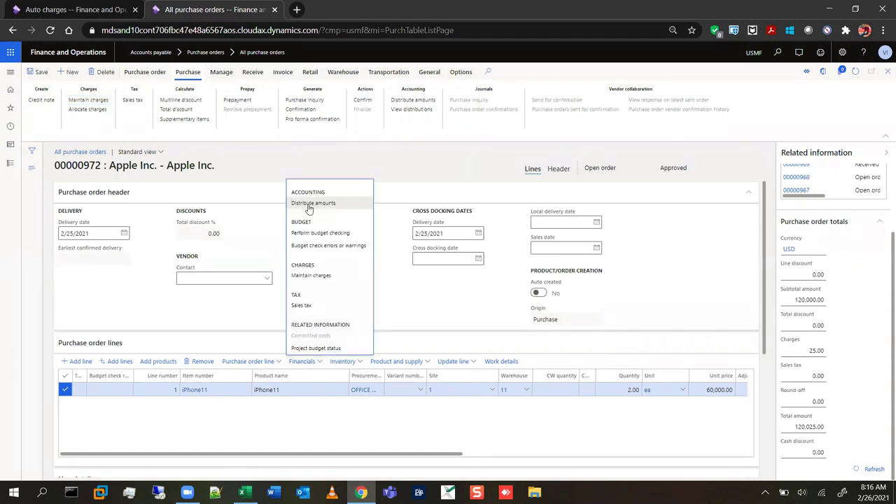
click(320, 275)
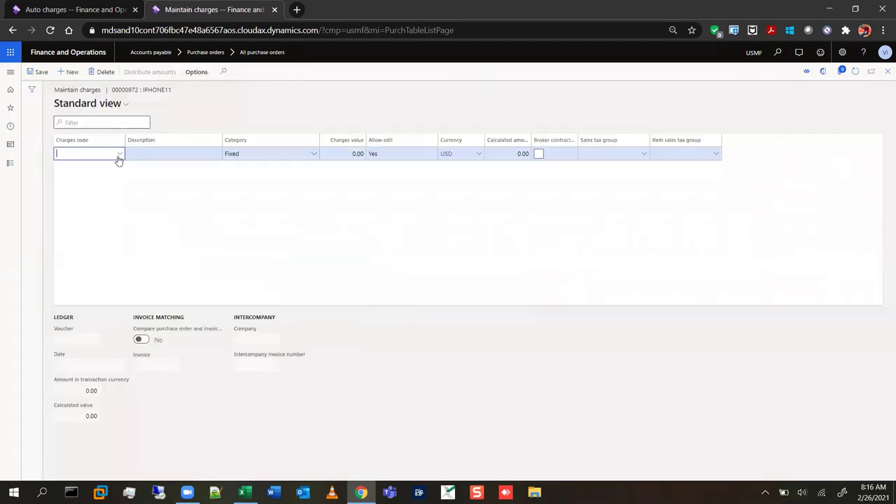
click(119, 155)
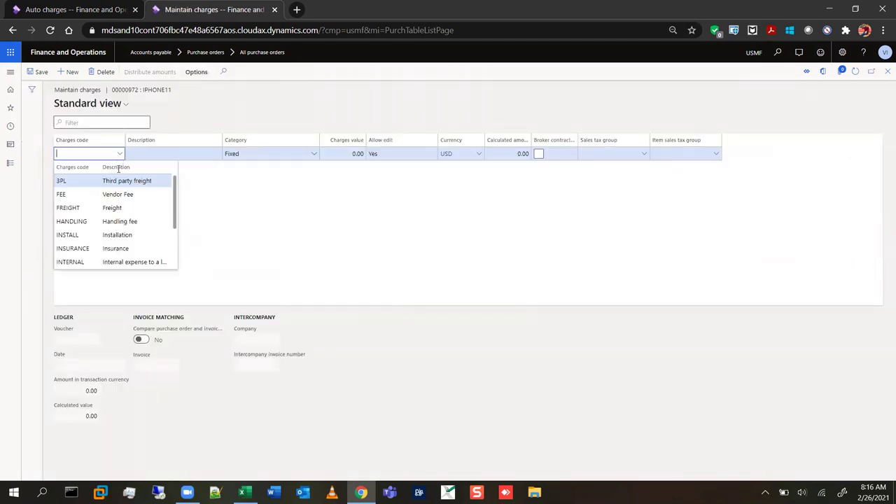
click(119, 221)
key(Tab)
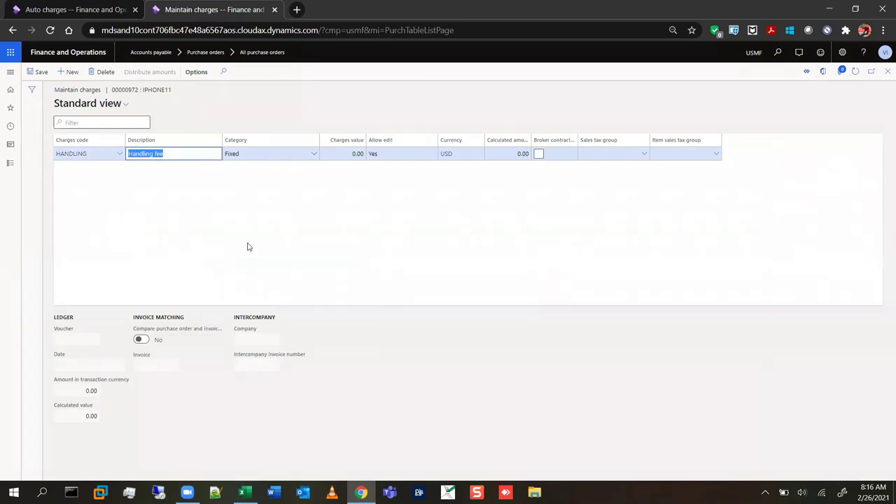
Give the handling charge a fixed value of 12, save it, and return to the purchase order.
key(Tab)
key(Tab)
text(12)
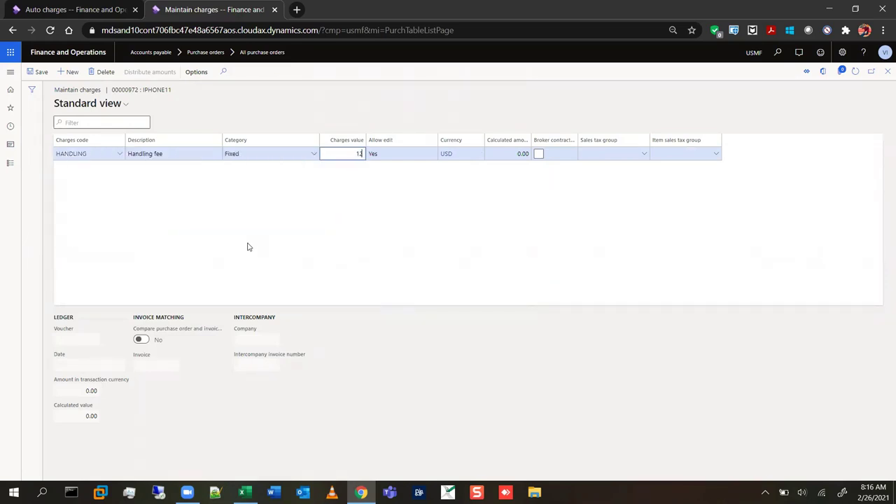
key(Tab)
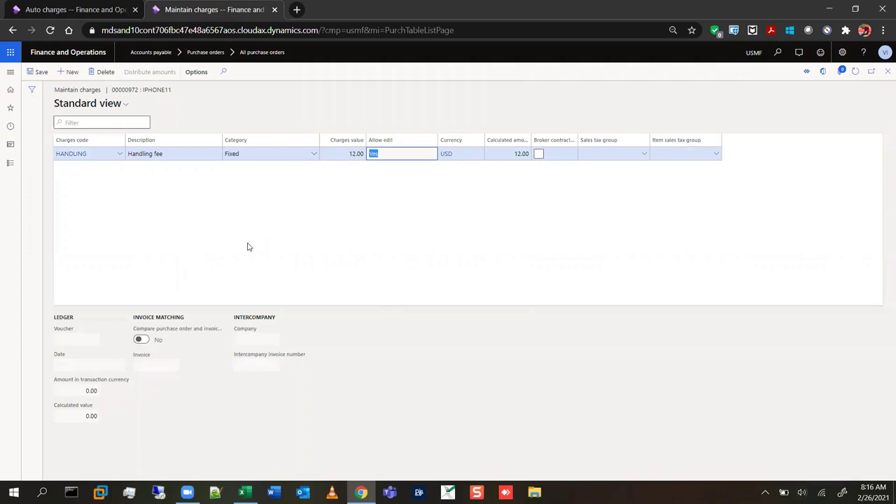
click(32, 73)
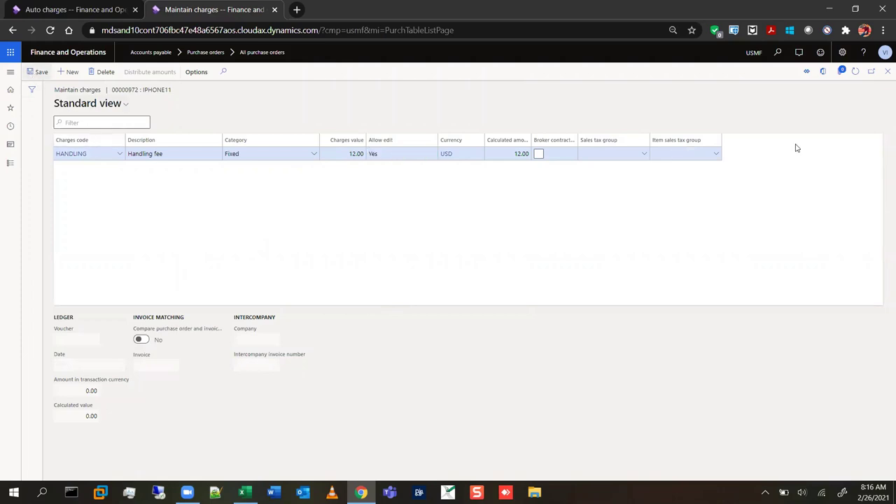
click(888, 71)
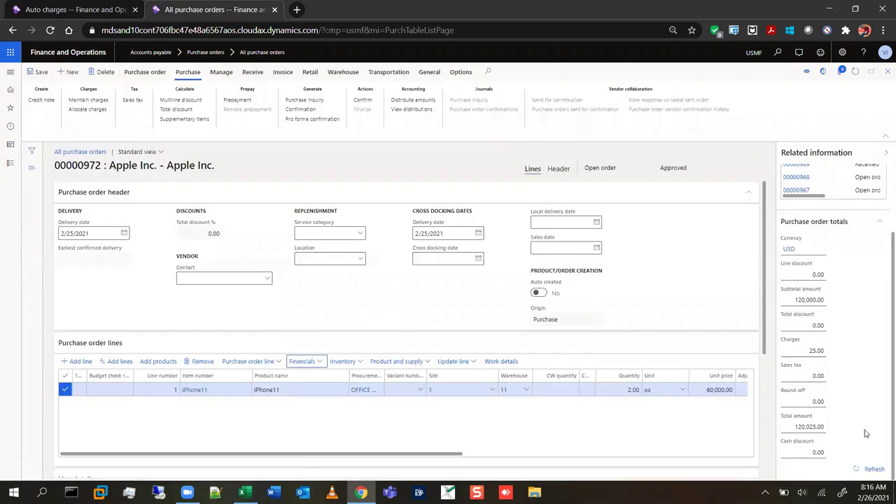
Refresh the purchase order totals, check the charges amount, and compare it with the charges maintained on the header.
click(874, 470)
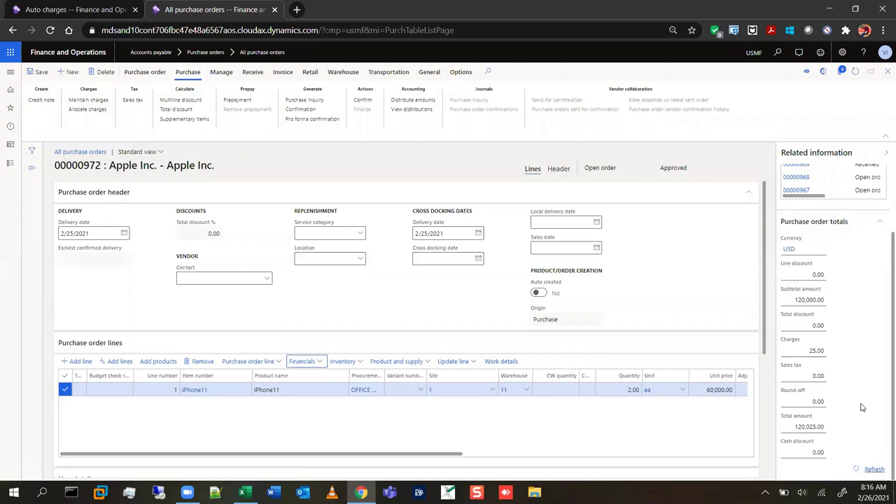
click(825, 356)
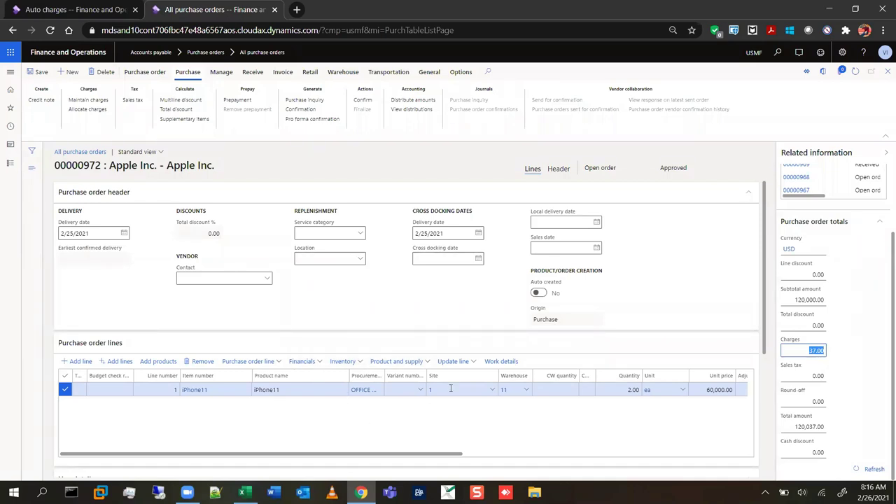
click(78, 102)
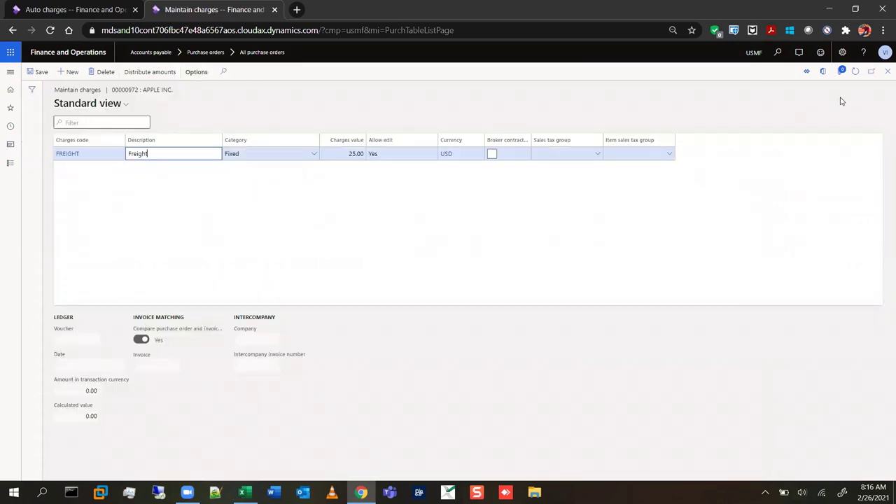
click(886, 74)
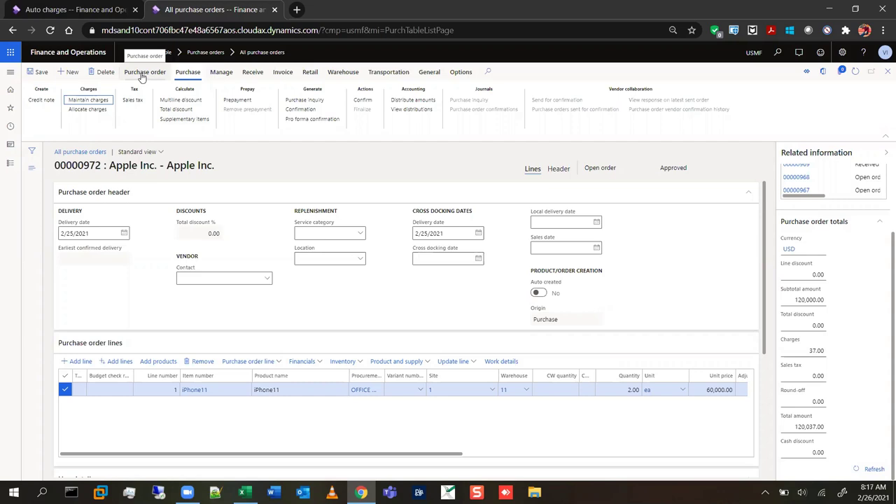
Start a new record in the automatic charges setup and switch the charge level to Line.
click(100, 10)
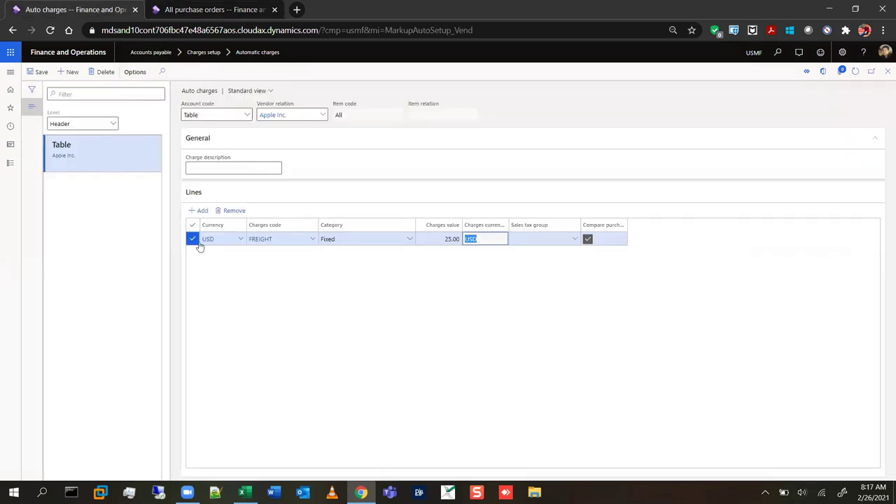
click(66, 71)
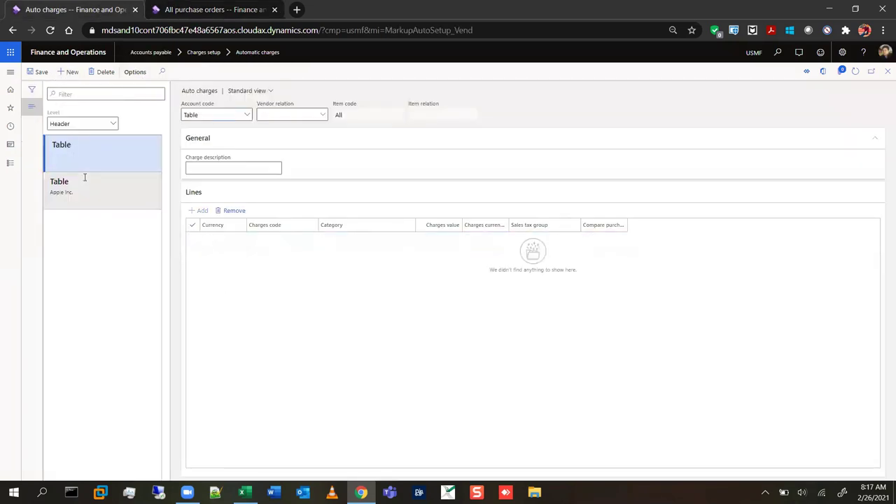
click(112, 124)
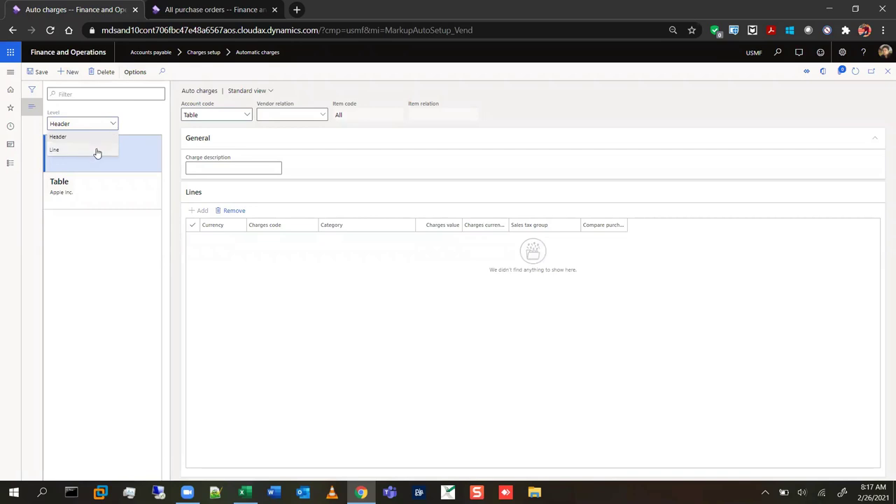
click(97, 153)
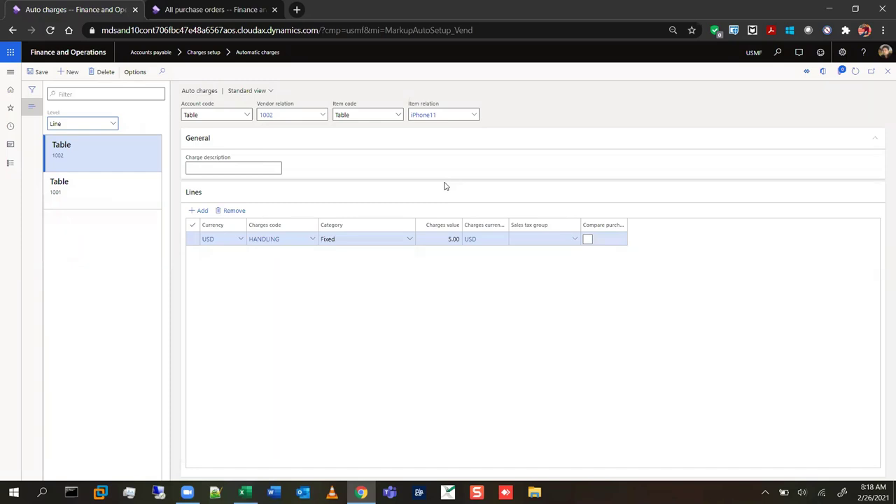
Try Pcs. as the category of the iPhone11 handling charge, and delete that line-level automatic charge record.
click(453, 115)
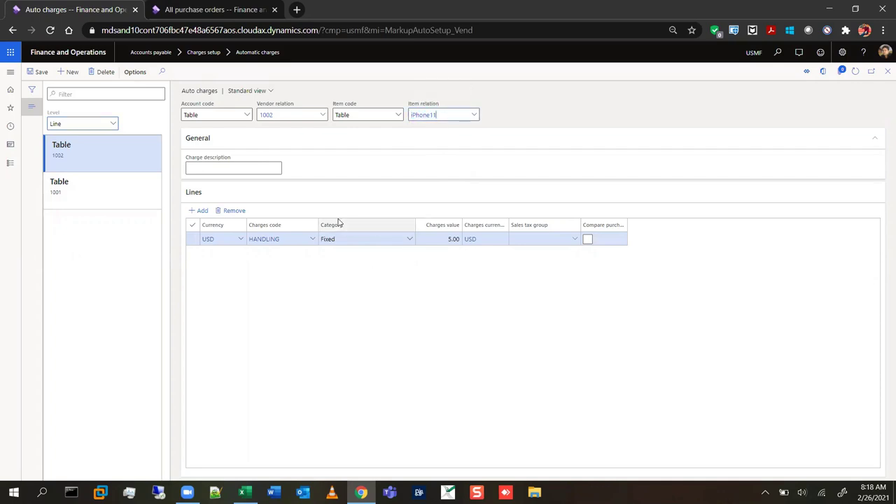
click(358, 239)
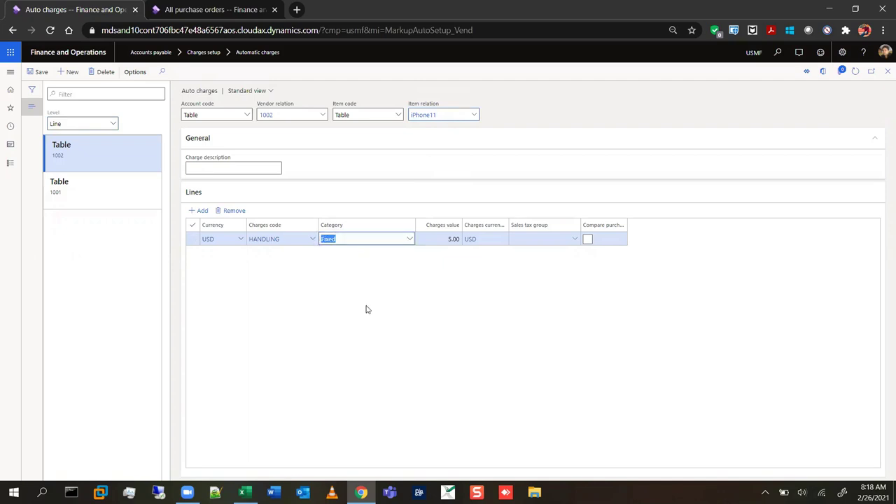
click(409, 241)
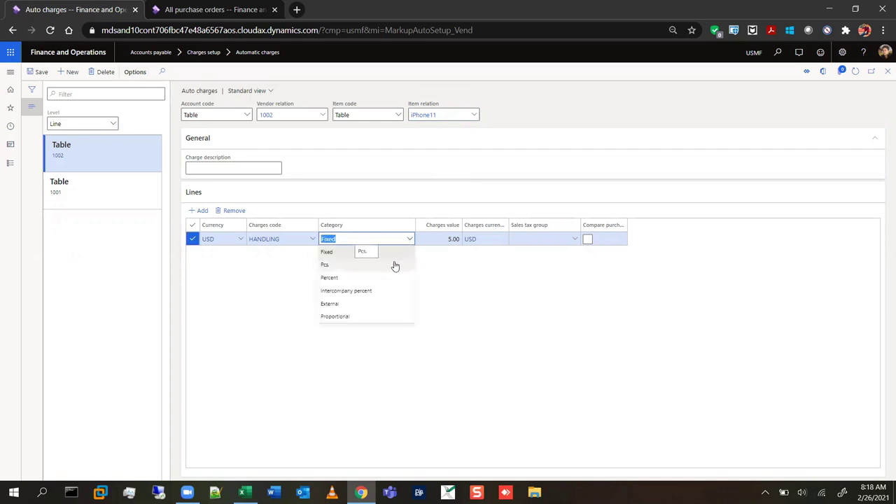
click(395, 266)
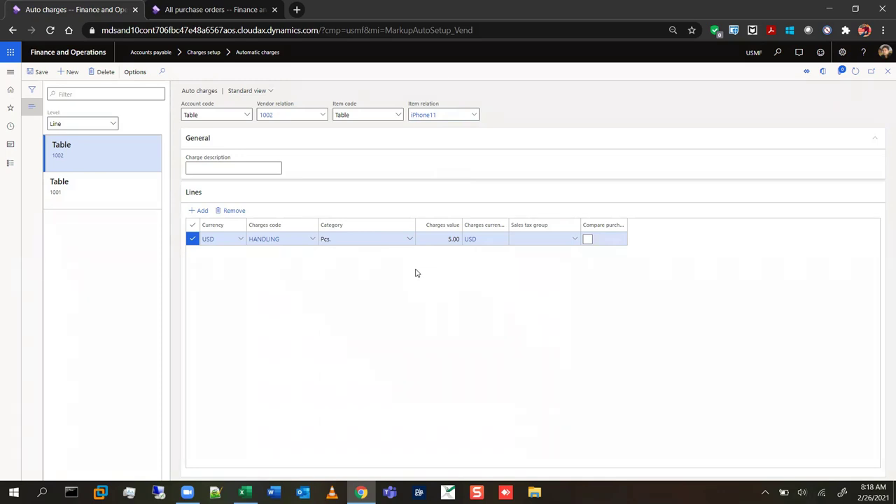
click(106, 72)
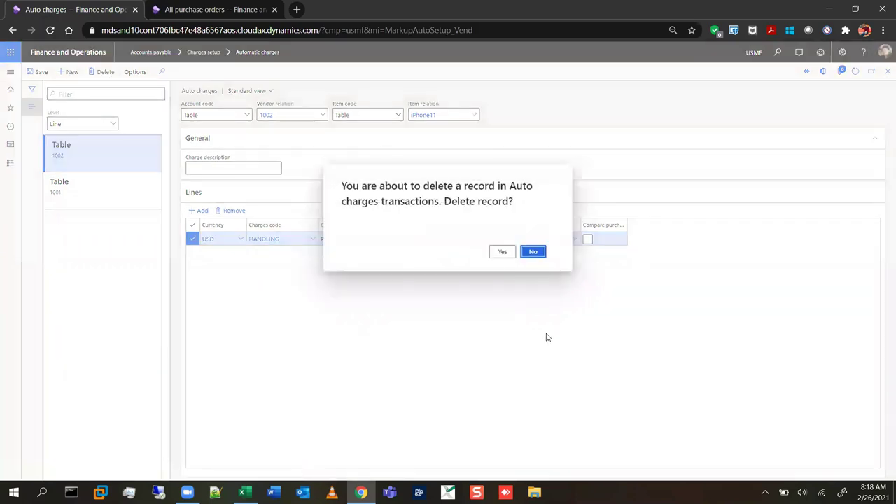
click(503, 253)
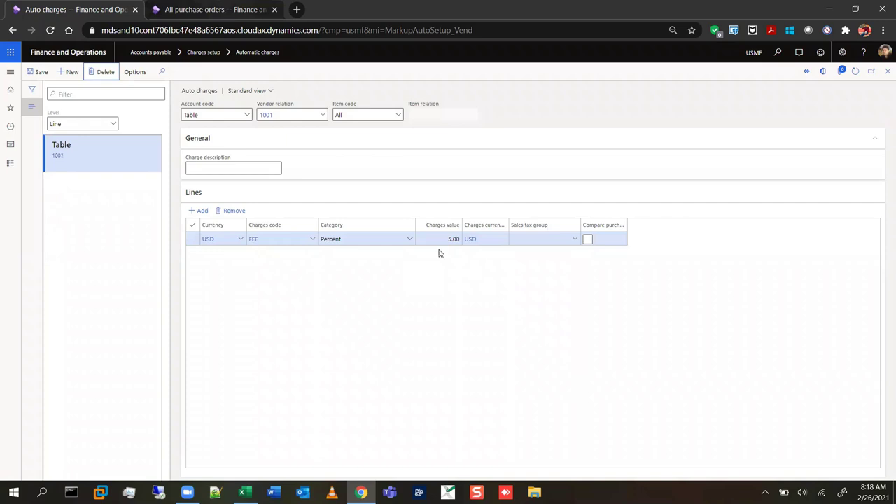
Return to the Apple Inc. purchase order, set the iPhone11 line's quantity to 10, and check its net amount.
key(ctrl+Tab)
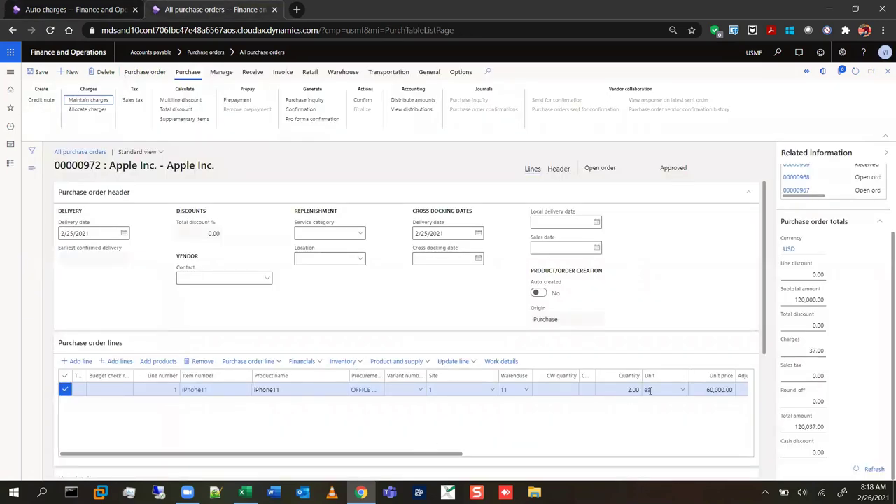
click(627, 390)
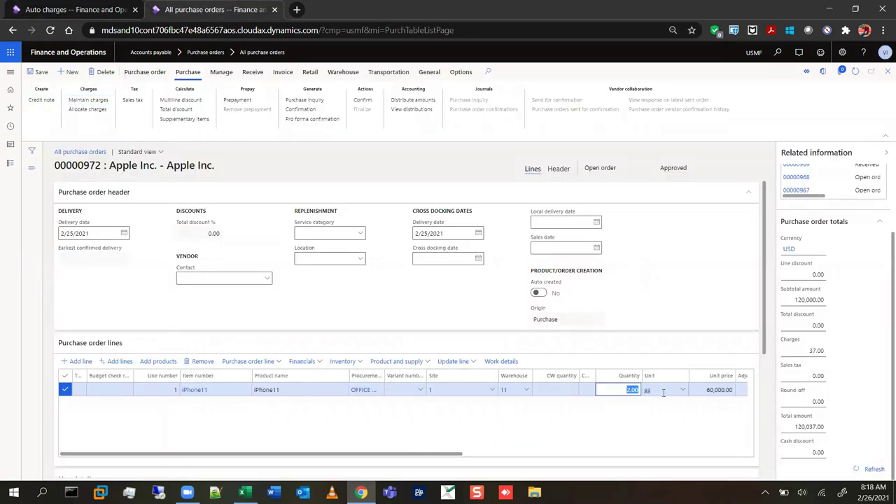
text(10)
key(Tab)
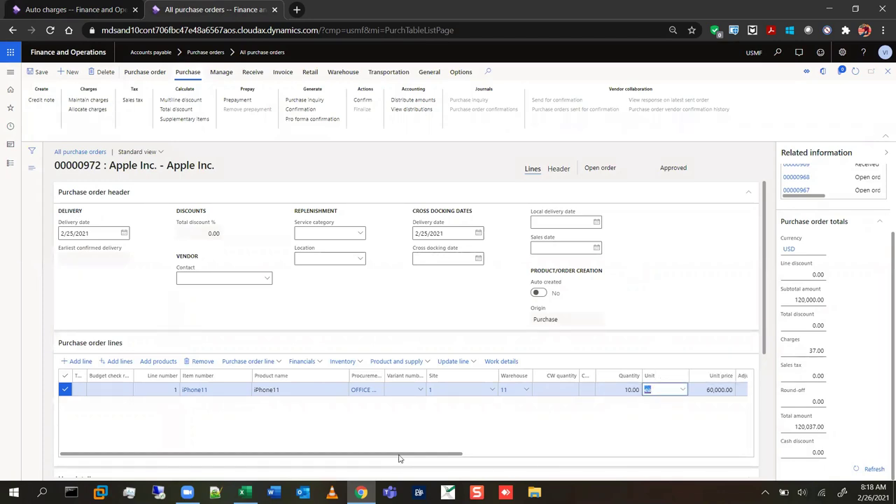
drag(400, 459, 591, 472)
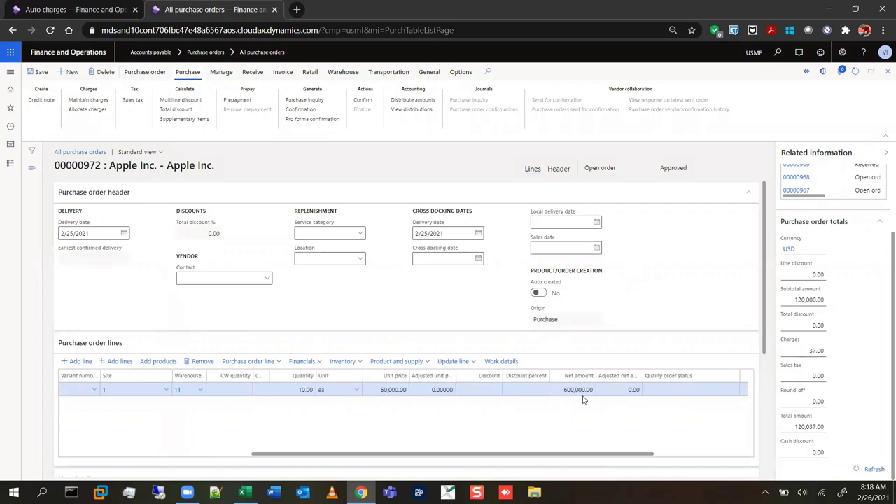
Check the handling charge maintained on the iPhone11 line, and return to the purchase order totals.
click(321, 363)
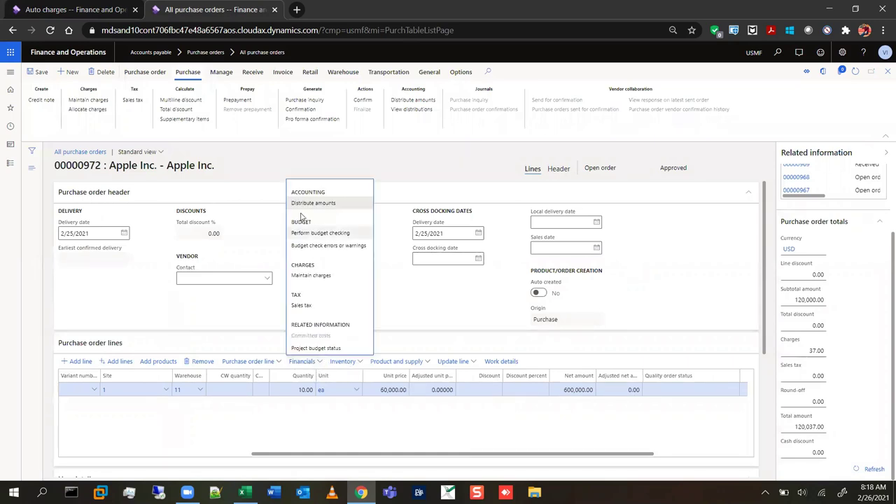
click(323, 280)
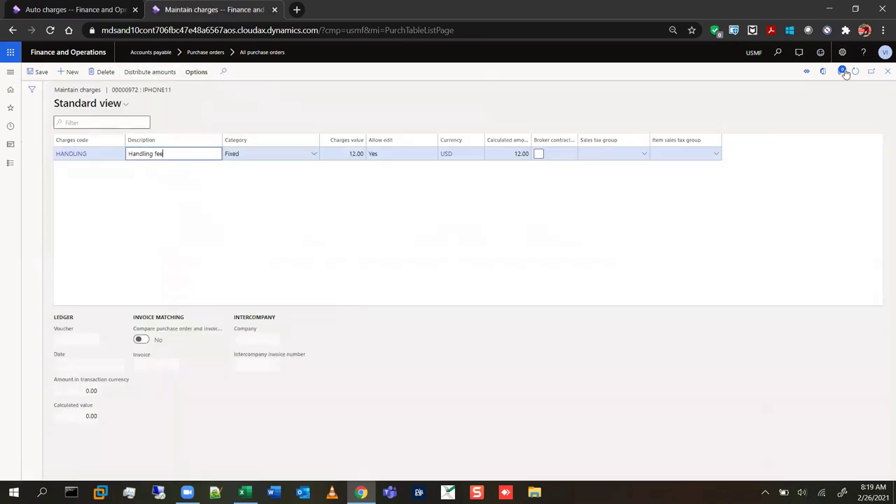
click(888, 72)
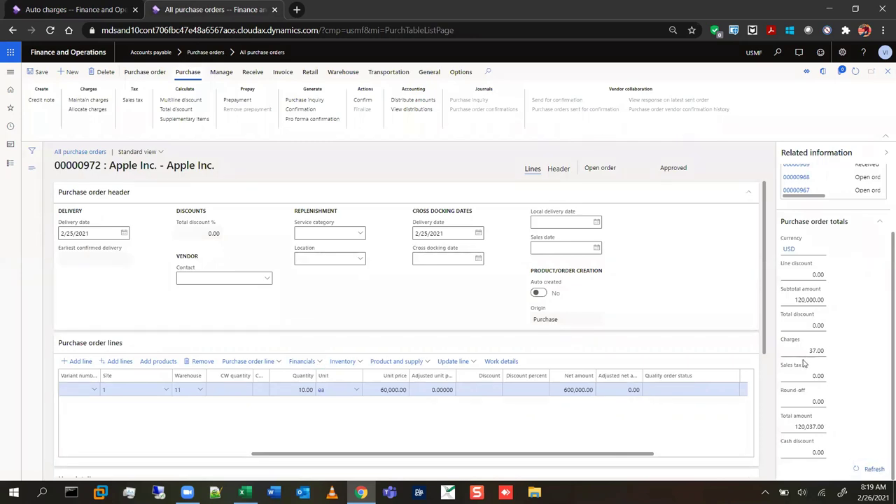
Set the iPhone11 line's handling charge to a value of 2 with the category Pcs.
click(315, 360)
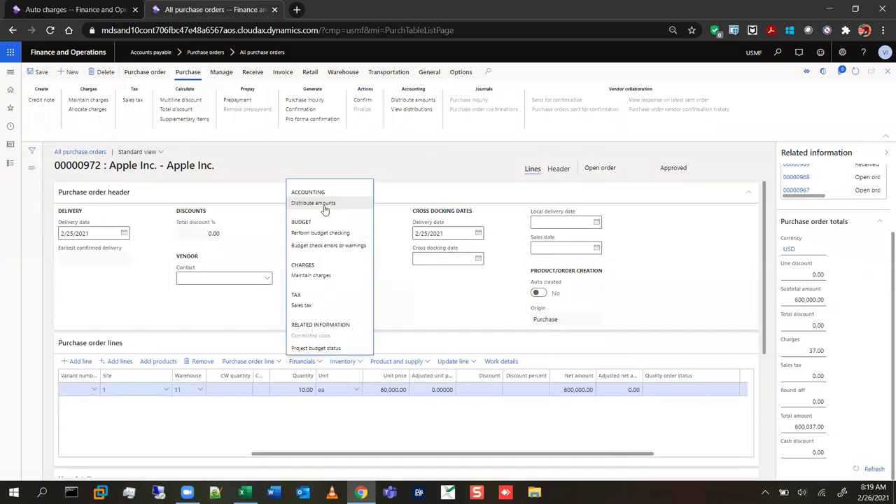
click(311, 275)
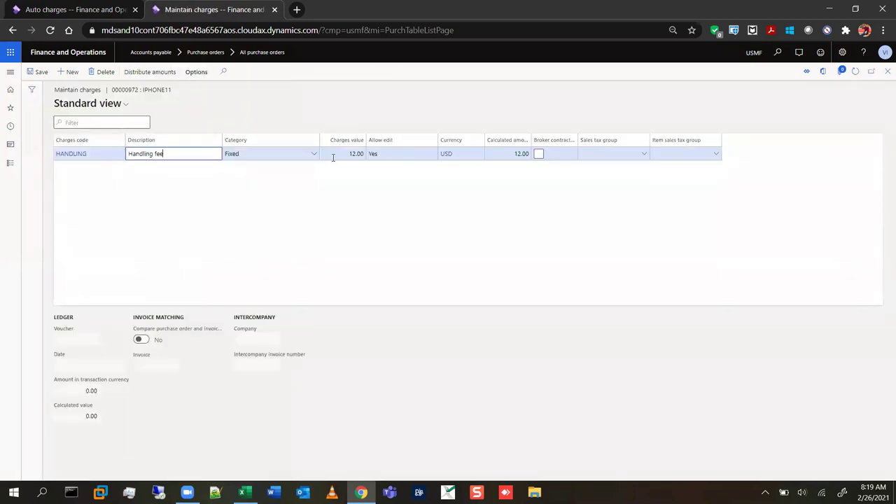
key(Tab)
key(Tab)
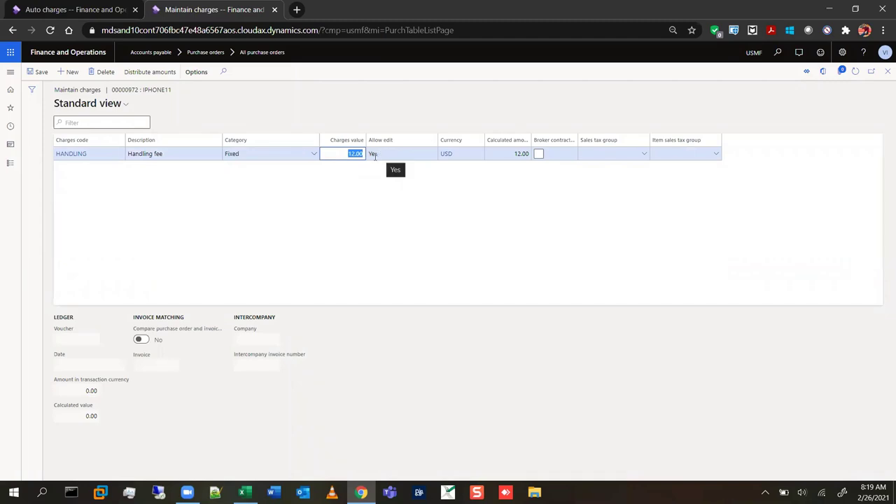
text(2)
key(Tab)
click(313, 160)
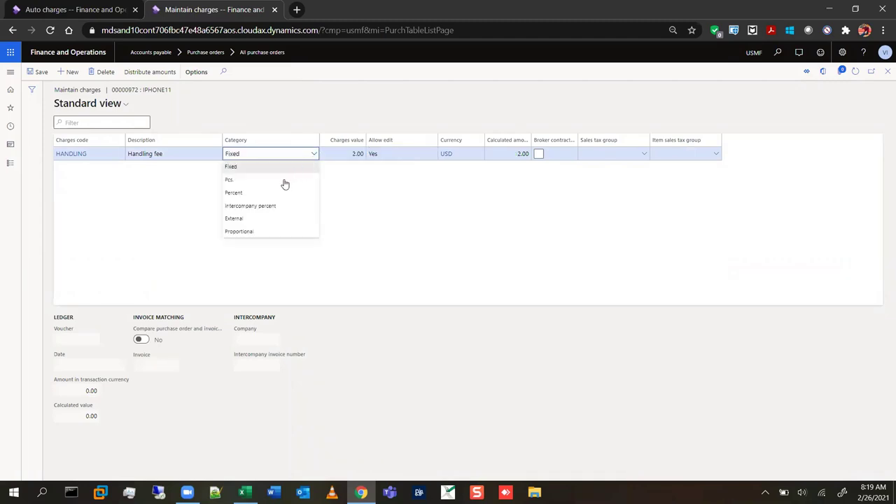
click(285, 180)
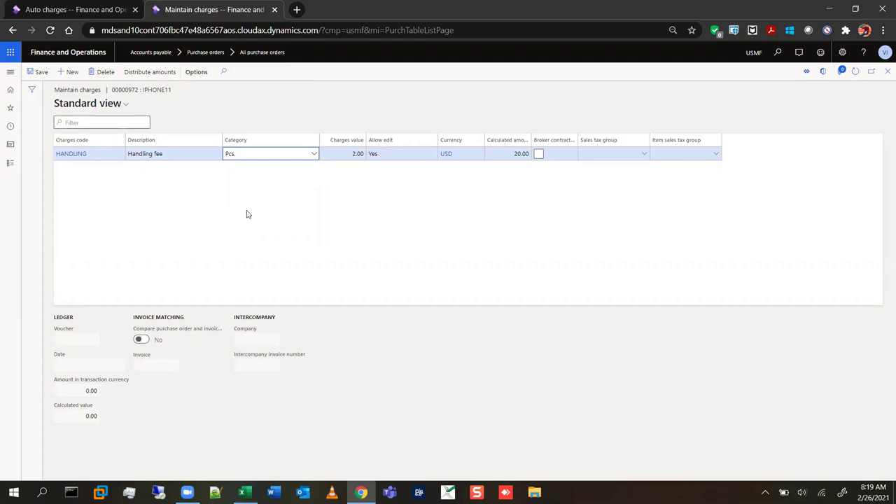
Save the Pcs. handling charge, check its calculated amount, and check the refreshed charges in the purchase order totals.
click(39, 72)
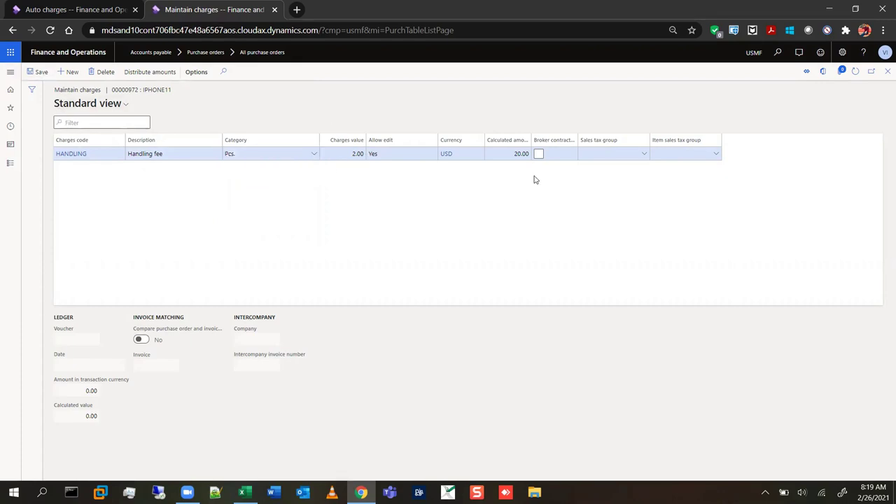
click(522, 153)
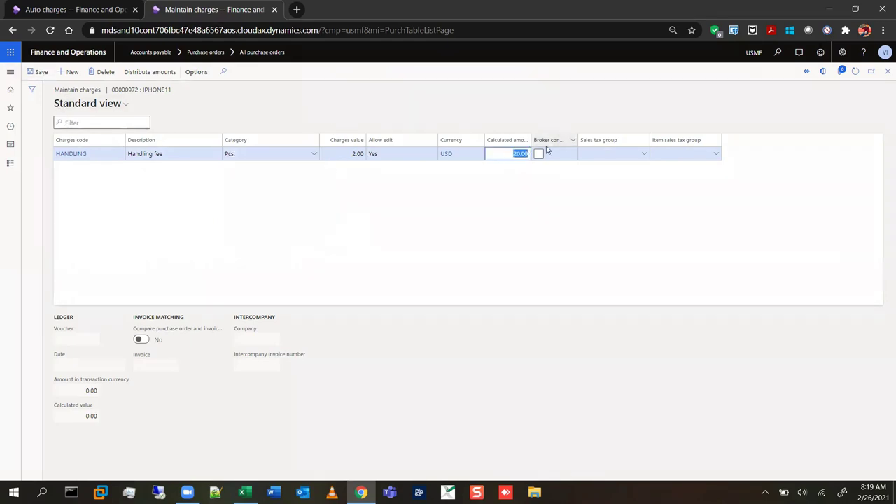
drag(532, 140, 580, 140)
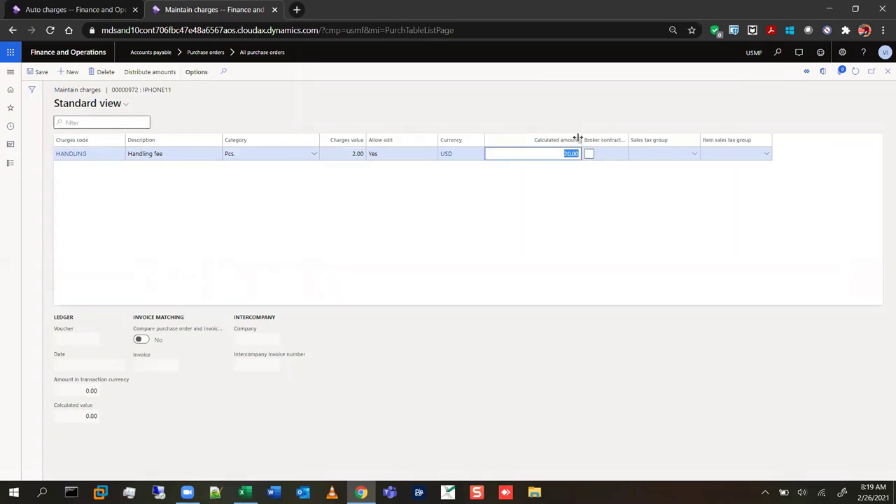
click(887, 71)
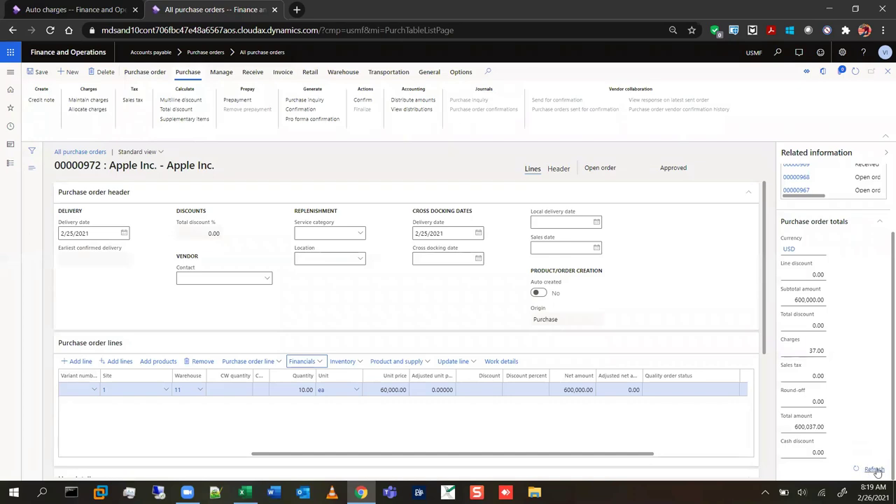
click(809, 353)
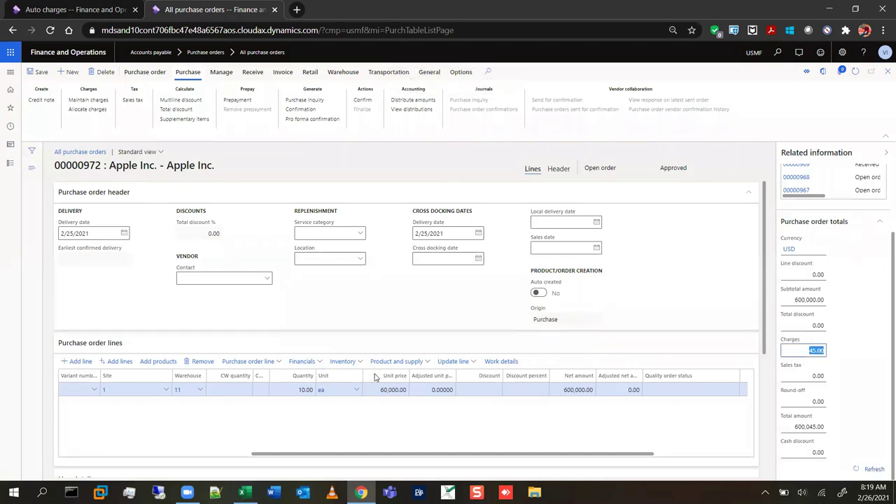
Change the iPhone11 line's handling charge to the Percent category with a value of 10, and save it.
click(322, 363)
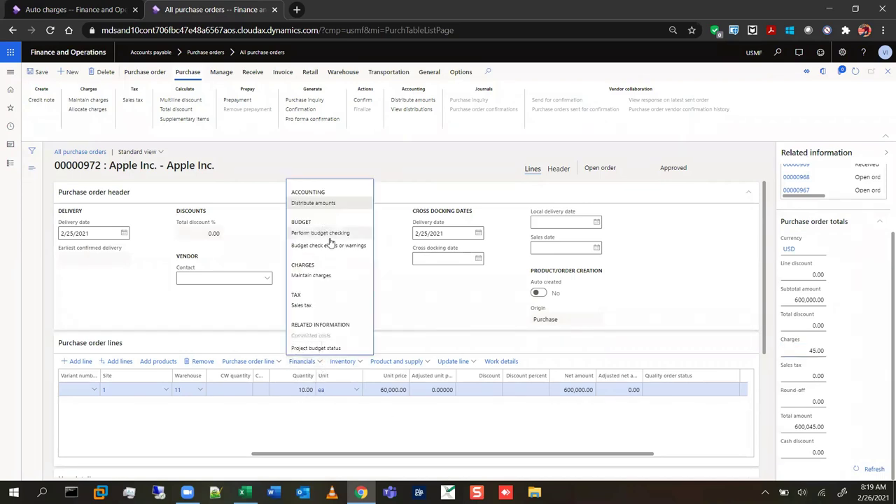
click(324, 276)
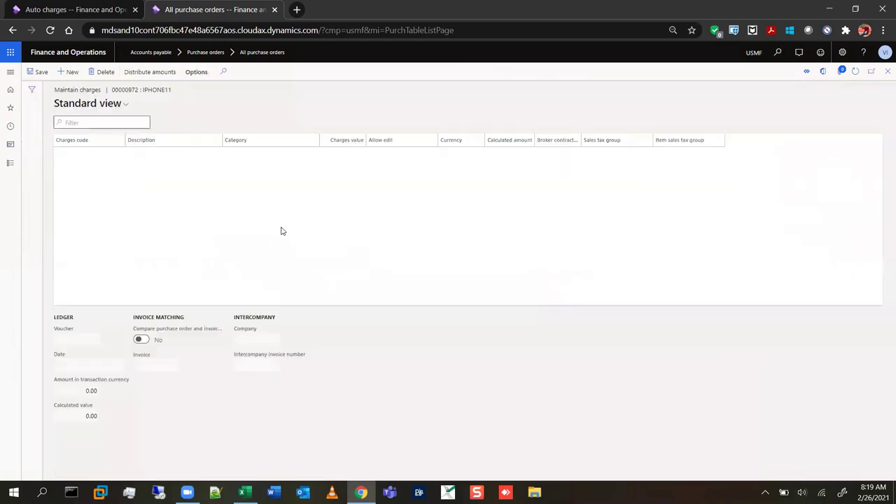
click(314, 154)
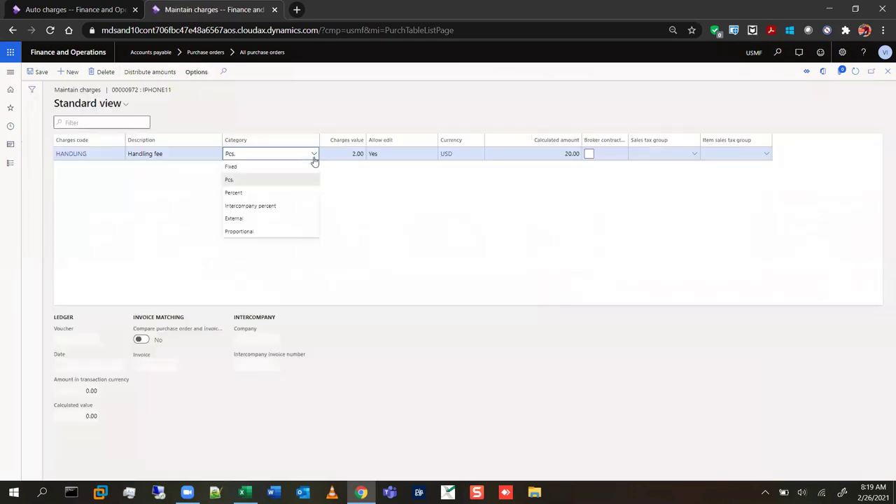
click(282, 193)
click(354, 155)
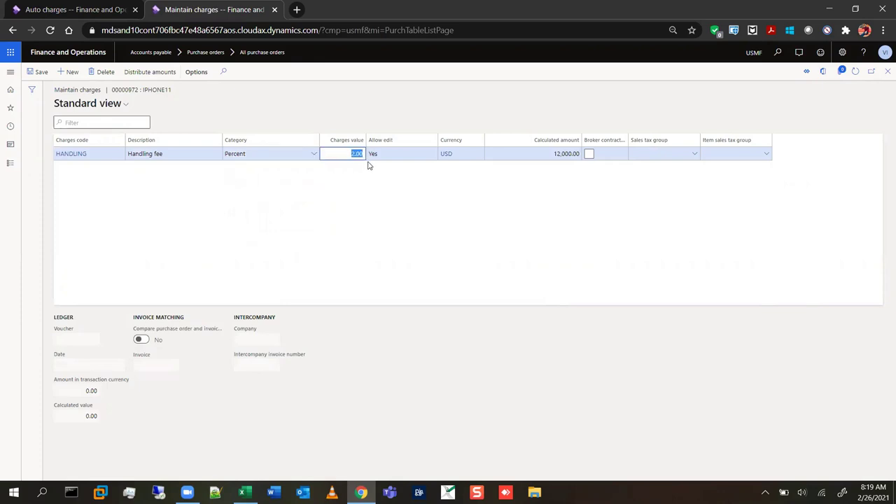
text(10)
key(Tab)
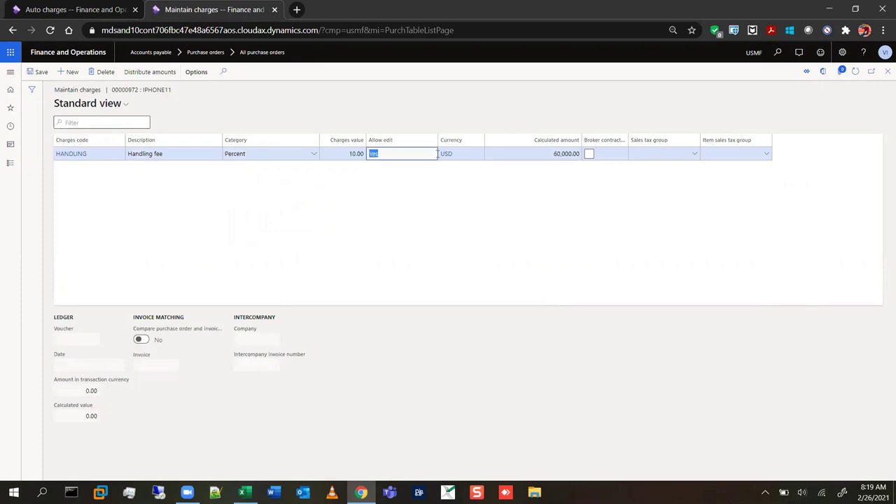
click(36, 72)
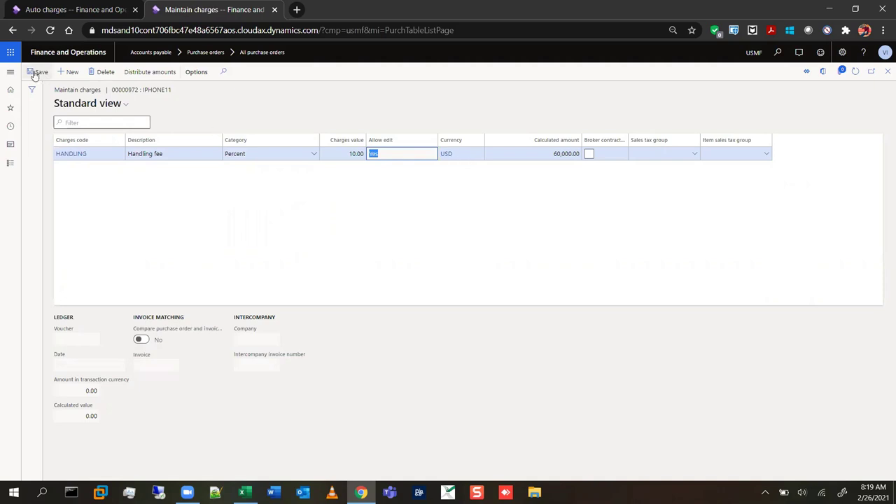
Review the percentage handling charge's calculated amount and the available charge categories, keeping Percent selected.
click(543, 156)
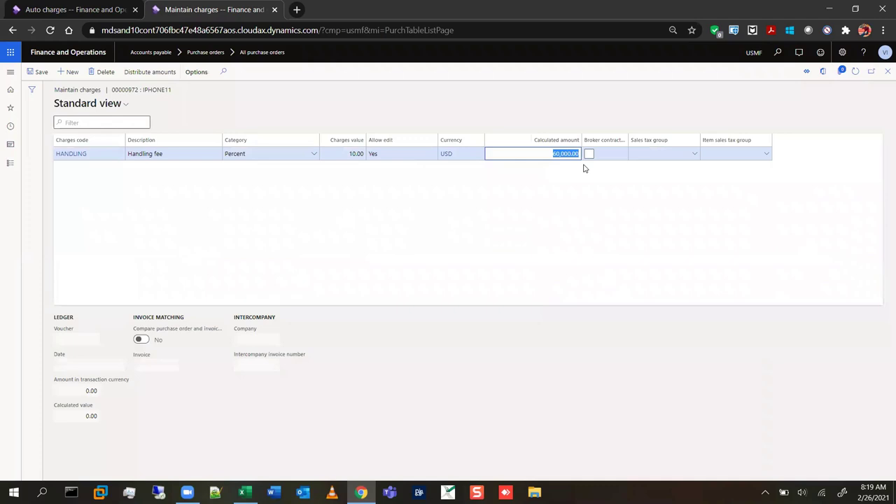
click(554, 156)
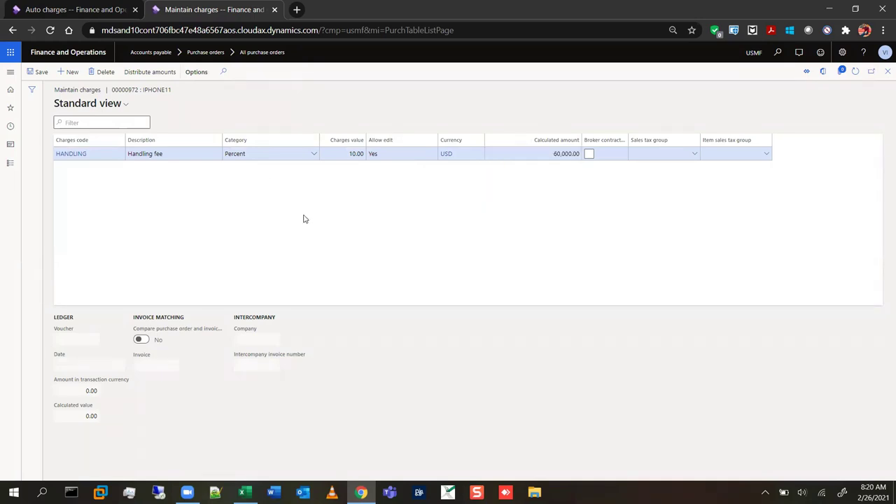
click(294, 153)
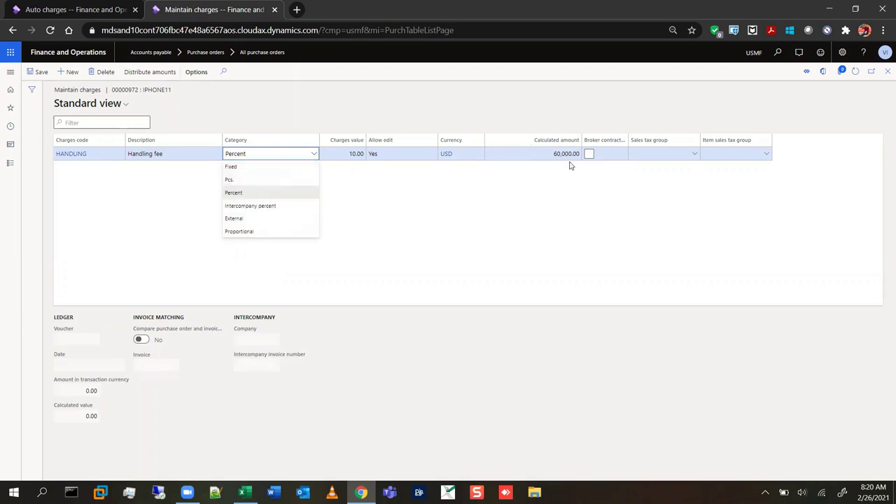
click(243, 193)
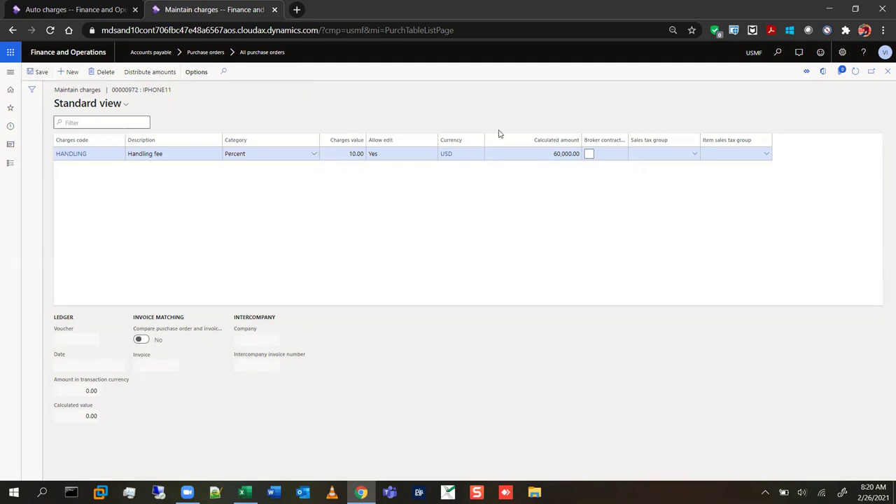
Return to the Apple Inc. purchase order and check the charges maintained on its header.
click(888, 72)
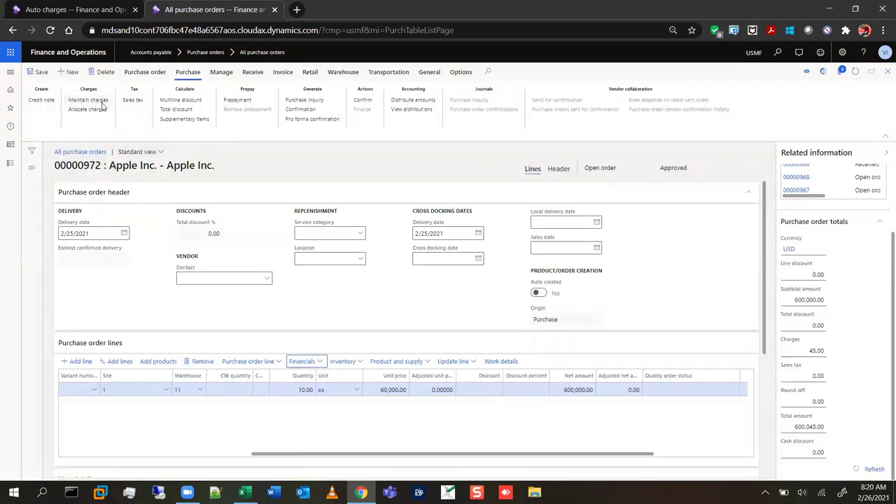
click(91, 99)
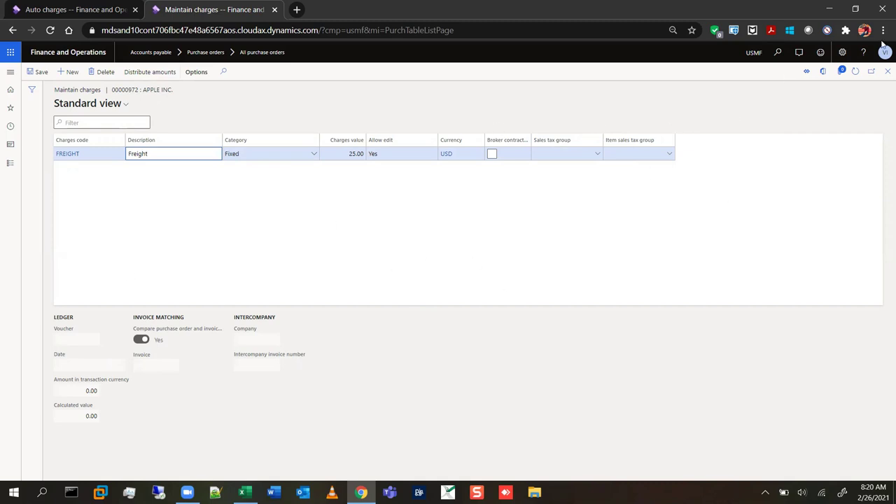
click(886, 73)
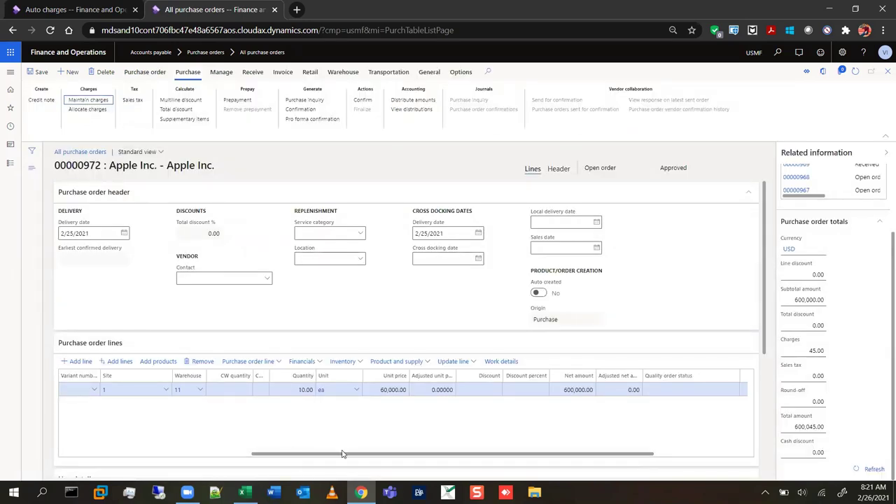
Add a second purchase order line for item iPhone11.
click(150, 451)
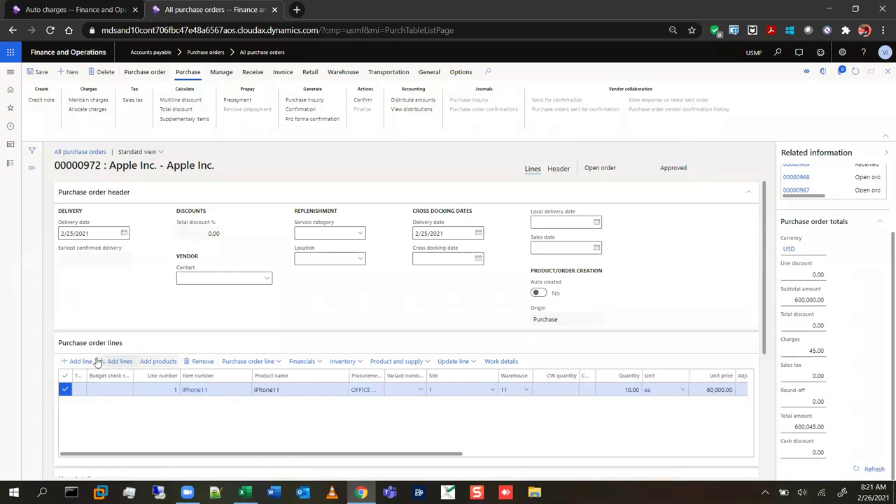
click(79, 362)
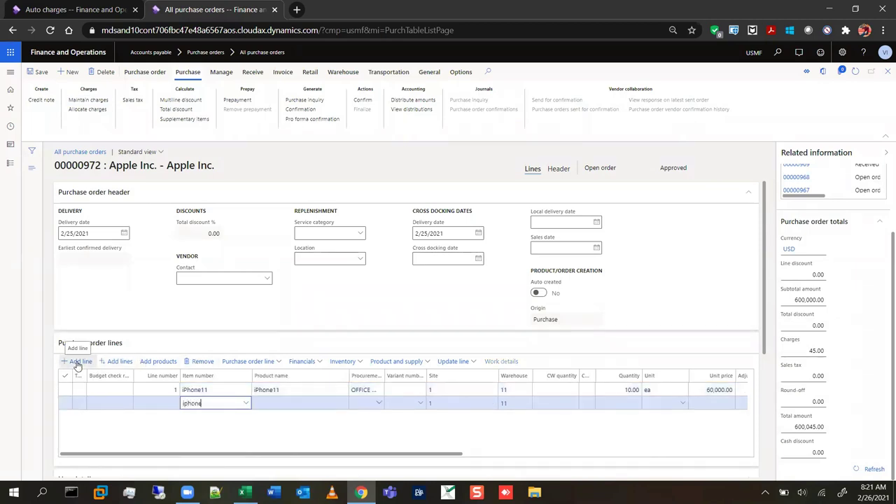
text(iphone11)
key(Tab)
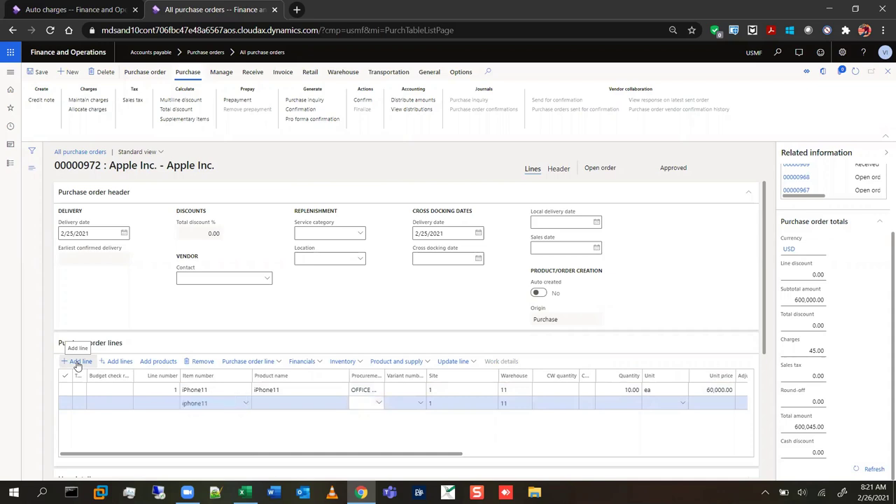
key(Tab)
key(Tab)
key(Tab)
key(Tab)
key(Tab)
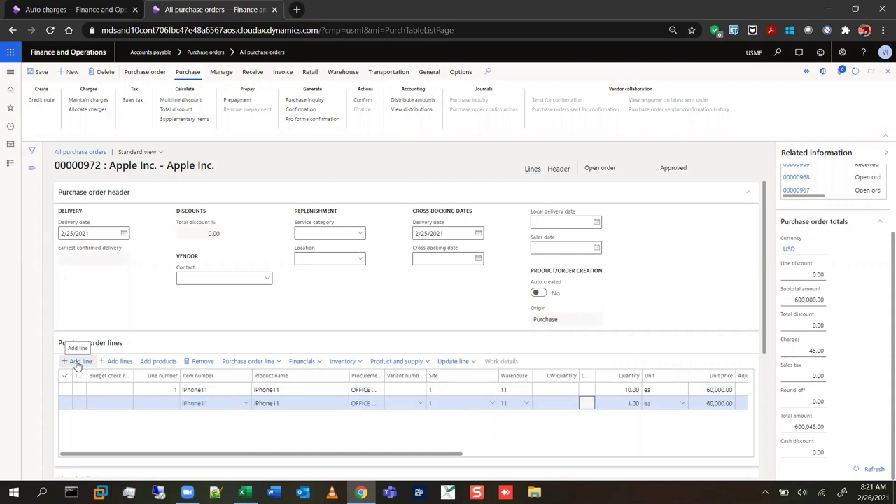
key(Tab)
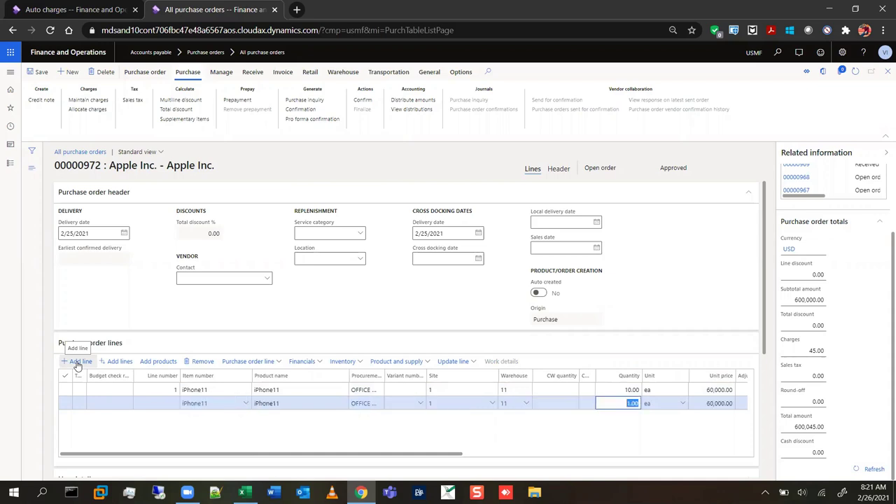
Set the quantity of the newly added iPhone11 line to 3.
click(620, 386)
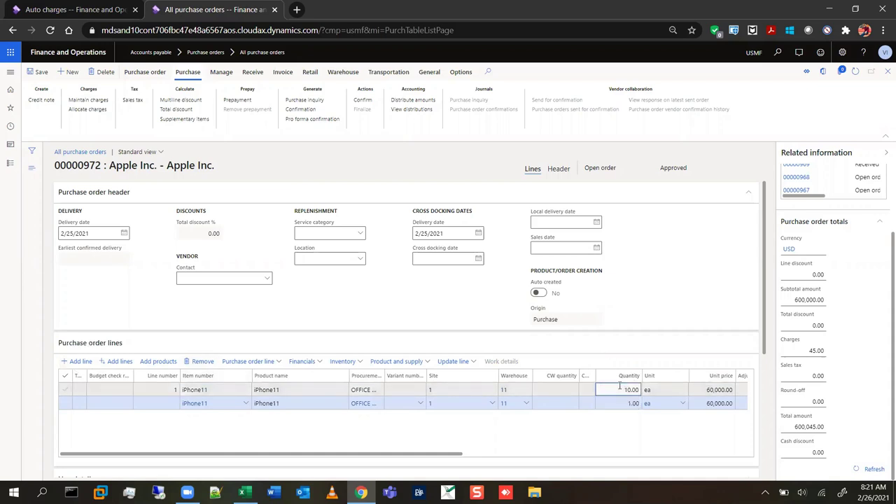
drag(623, 390, 630, 390)
click(616, 390)
double_click(630, 391)
click(643, 405)
click(619, 391)
click(619, 404)
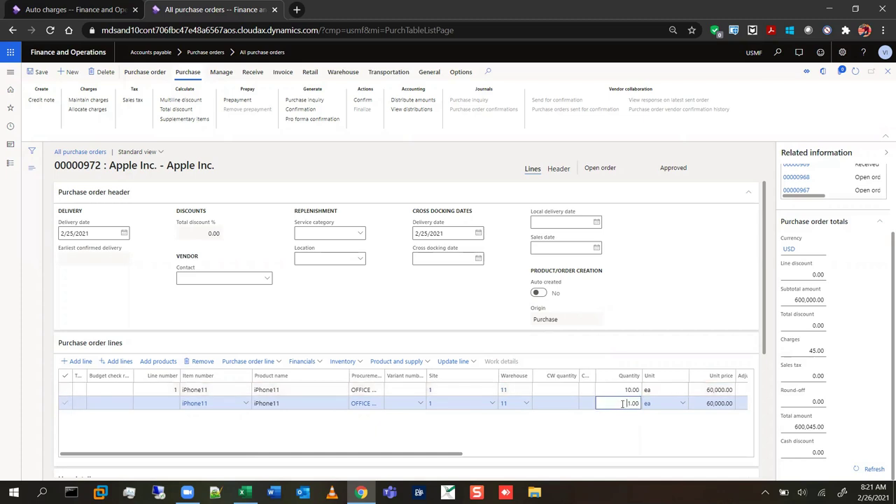
drag(623, 404, 643, 403)
text(3)
key(Tab)
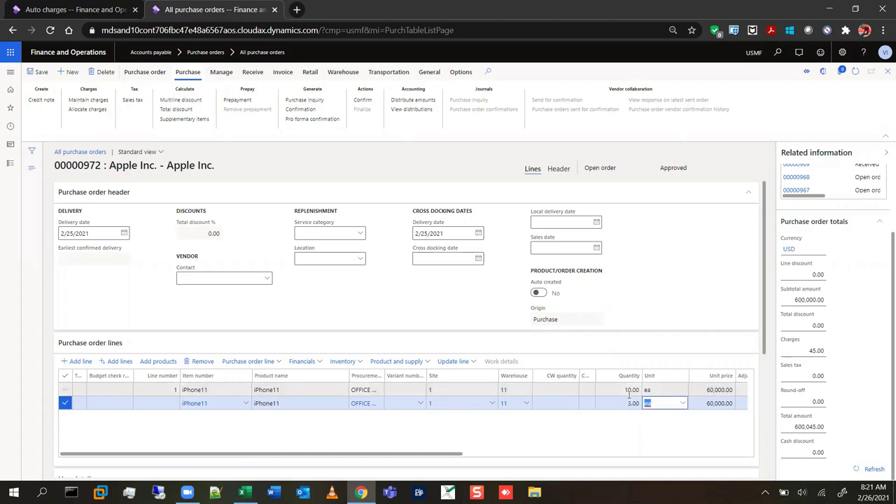
key(Tab)
key(Tab)
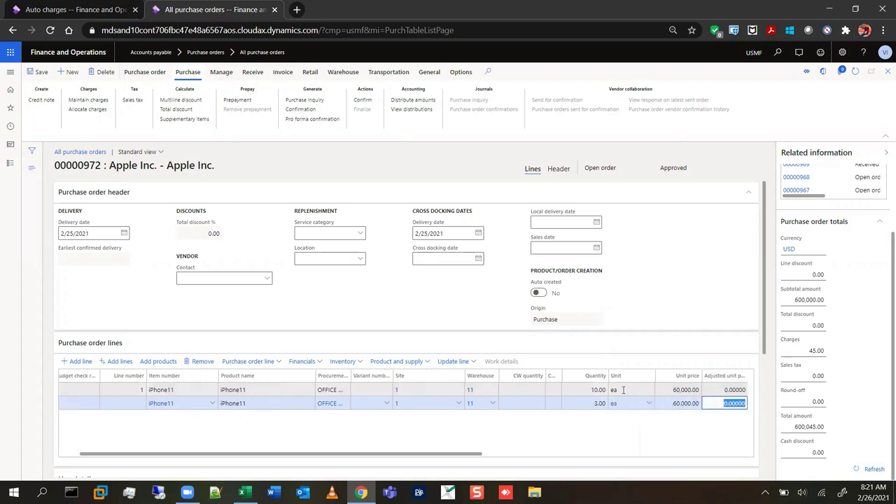
Set the quantity of the first iPhone11 line to 2.
click(384, 459)
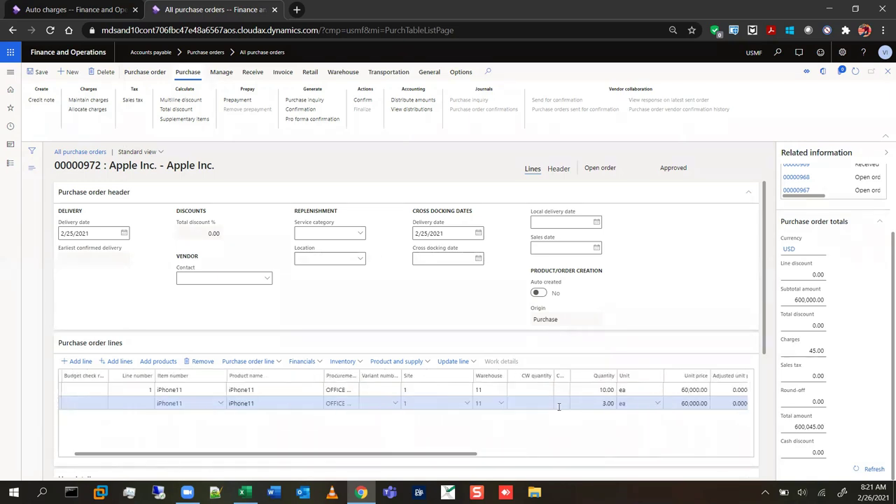
click(581, 390)
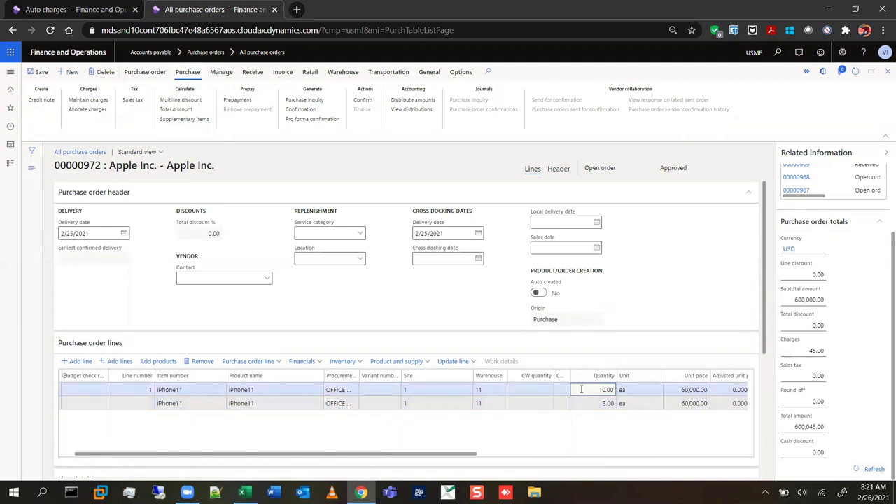
text(2)
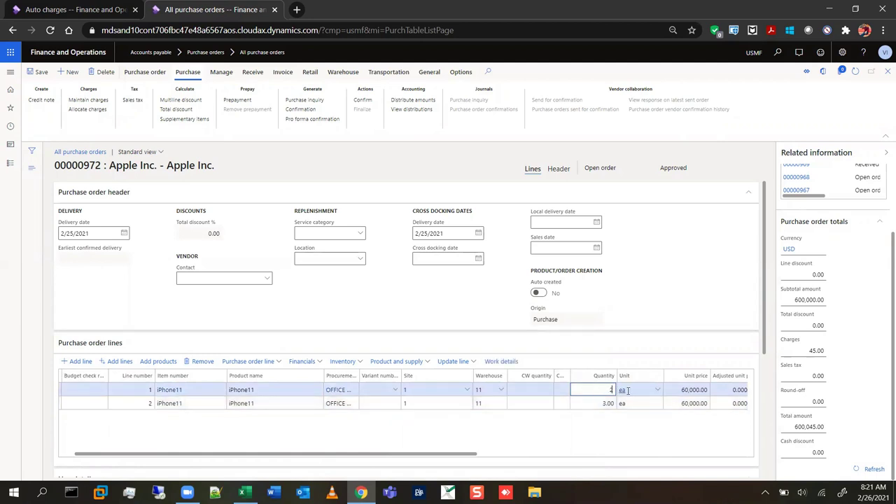
key(Tab)
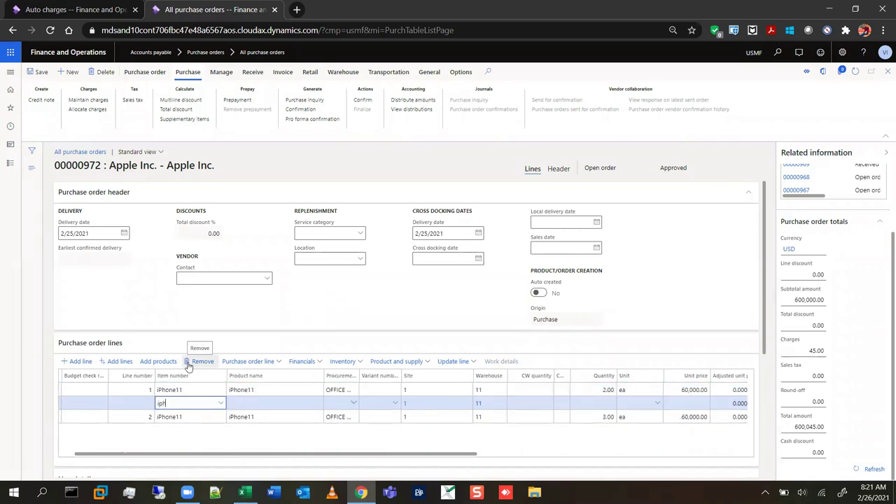
Enter iPhone11 on another new purchase order line with a quantity of 5, and check the lines' net amounts.
text(iphone11)
key(Tab)
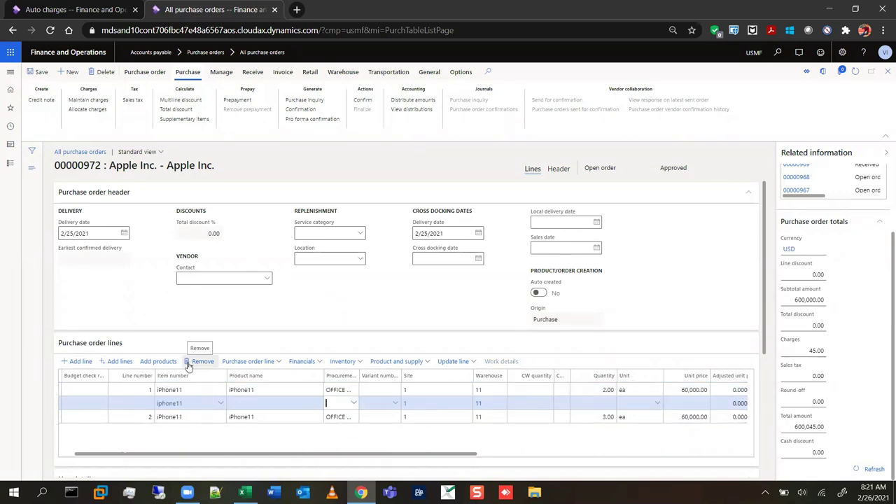
key(Tab)
key(Tab)
key(Tab)
key(Tab)
key(Tab)
key(Tab)
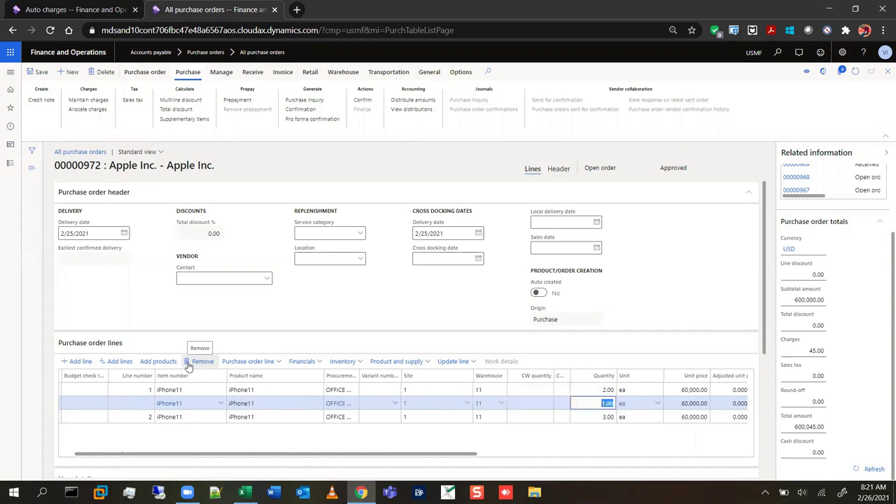
text(5)
key(Tab)
key(Tab)
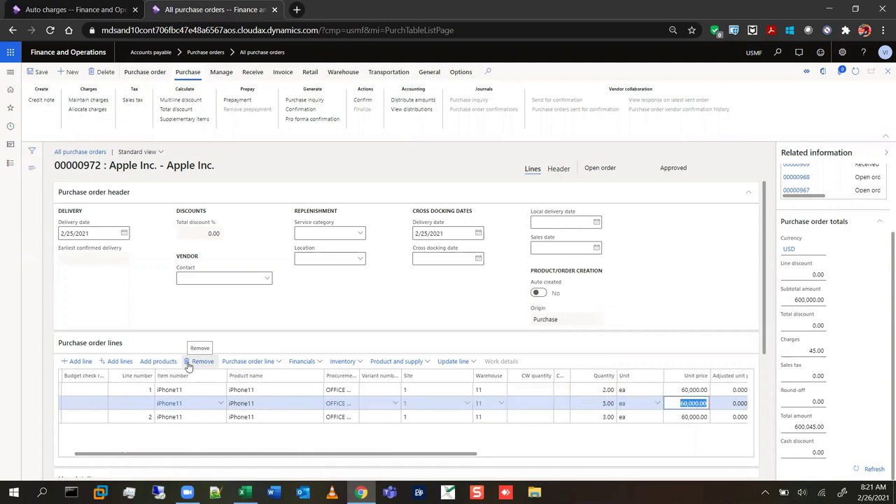
key(Tab)
key(Tab)
key(Tab)
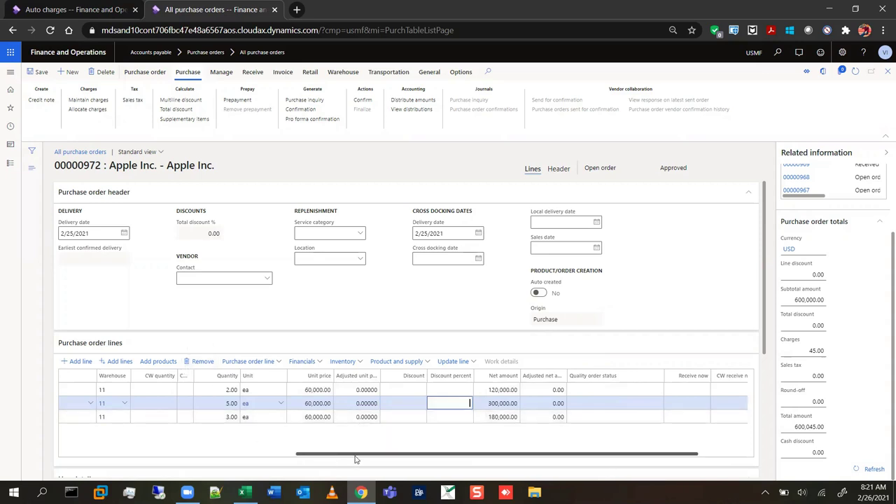
Save the purchase order and review the line charges on the iPhone11 line with quantity 2.
drag(344, 460, 108, 457)
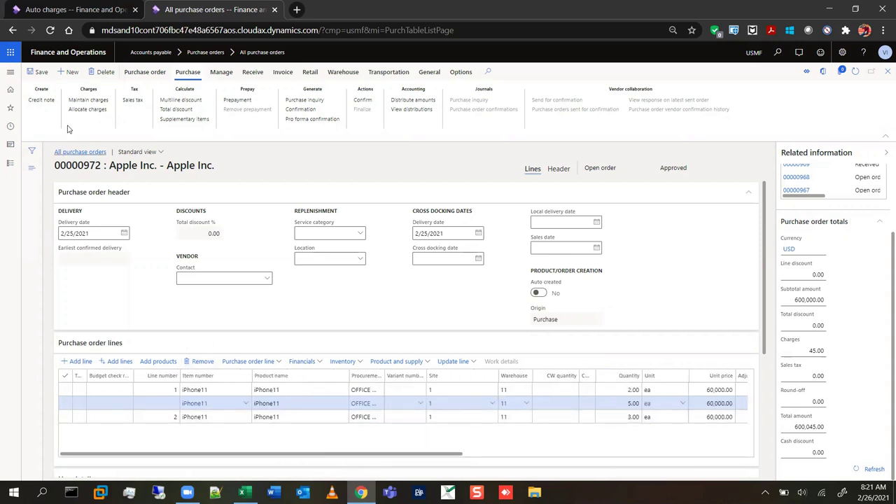
click(37, 72)
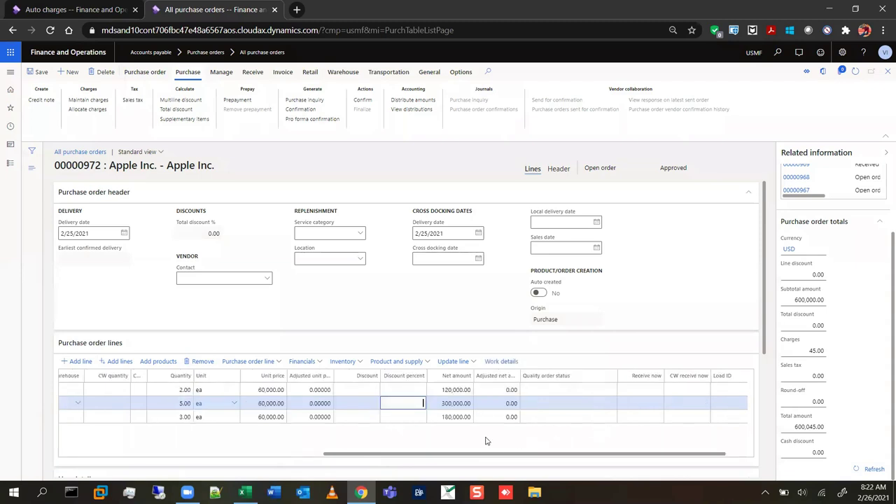
click(252, 390)
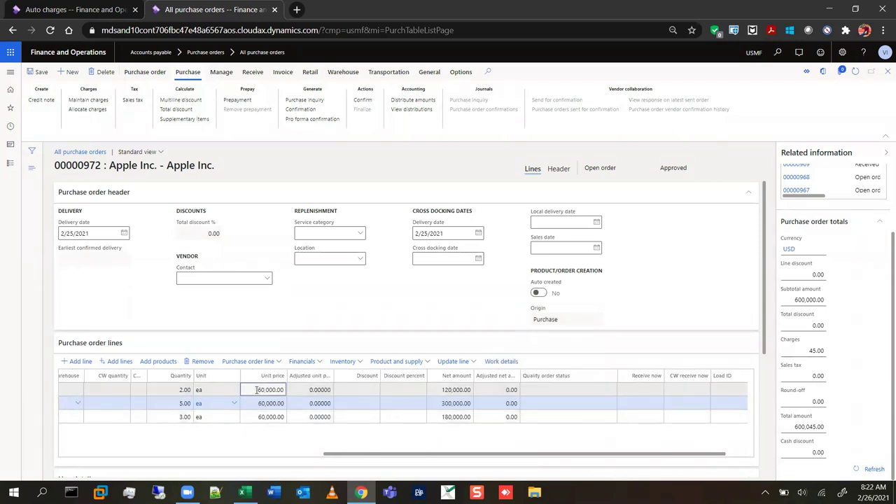
click(318, 362)
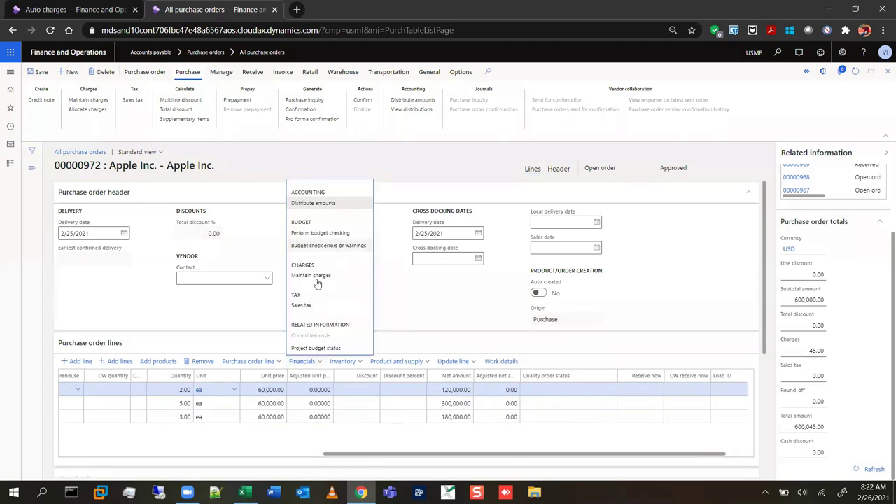
click(317, 279)
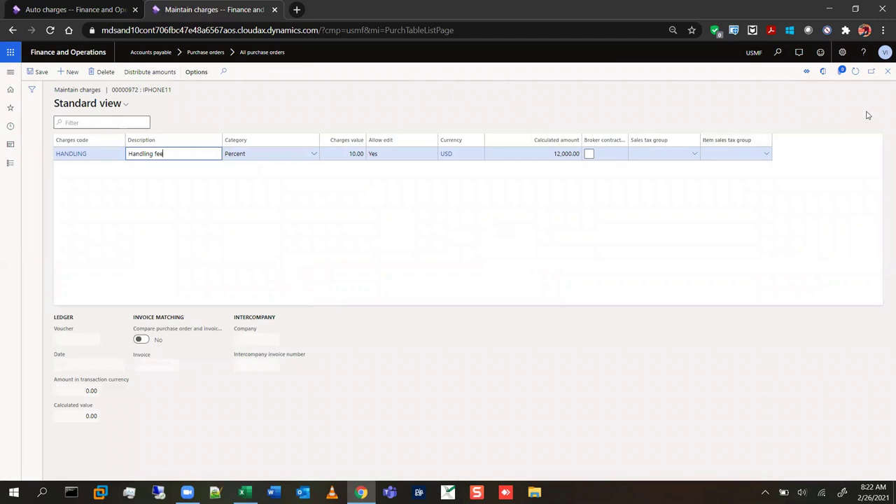
click(886, 74)
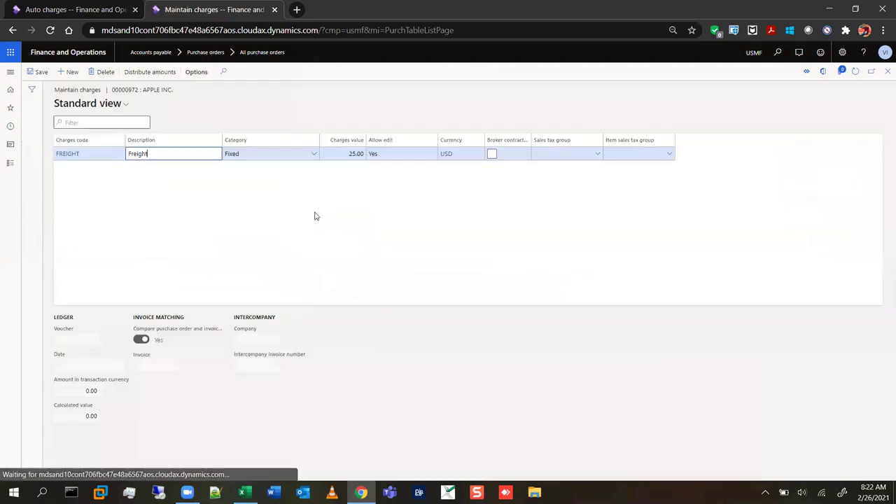
Set the fixed FREIGHT charge on the purchase order header to 100 and save it.
click(330, 152)
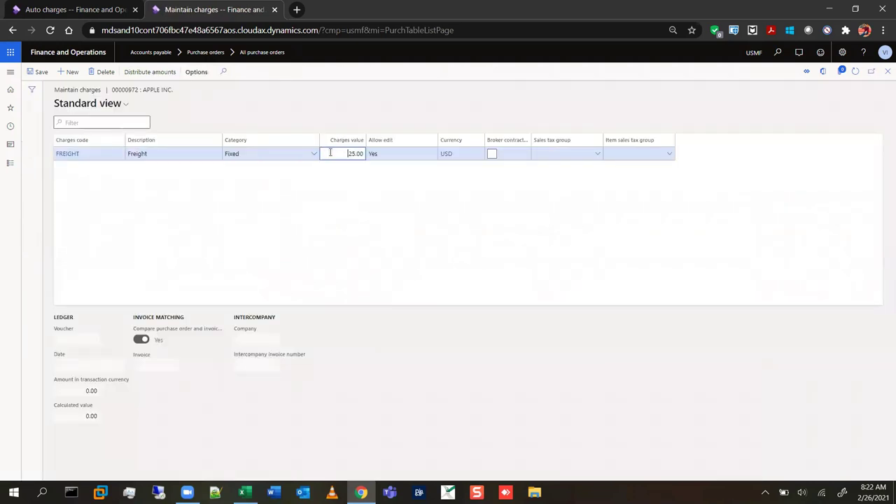
drag(344, 152, 374, 151)
text(100)
key(Tab)
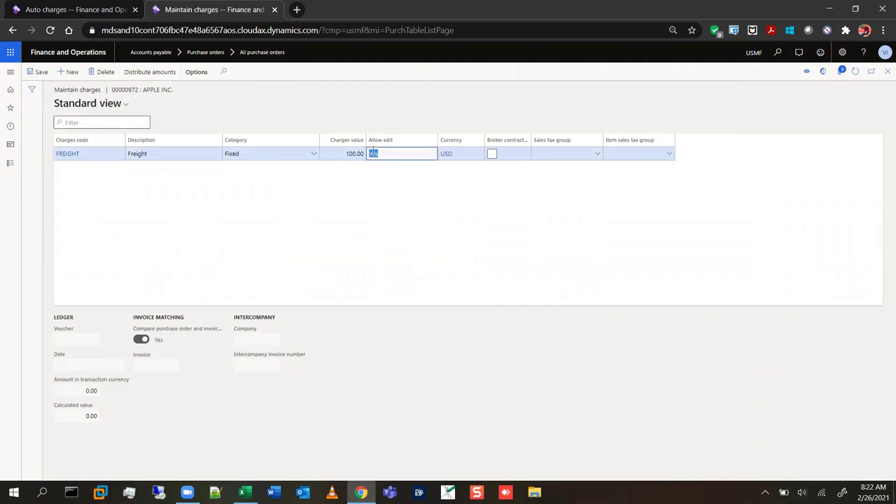
click(36, 73)
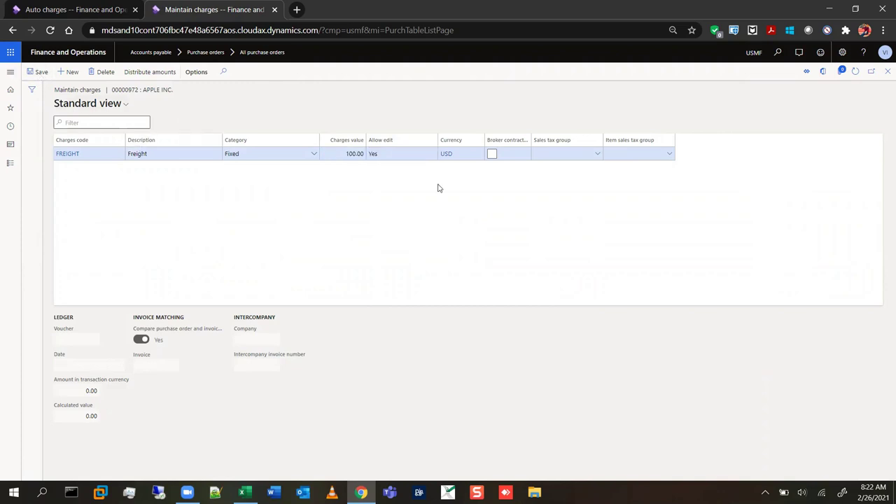
click(886, 74)
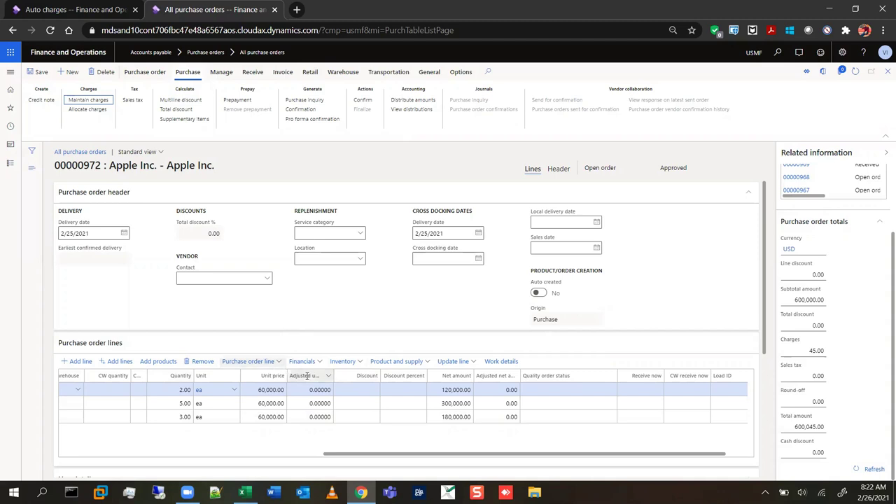
Review the quantities and net amounts of the order lines, and check the order's header charges.
drag(344, 454, 229, 478)
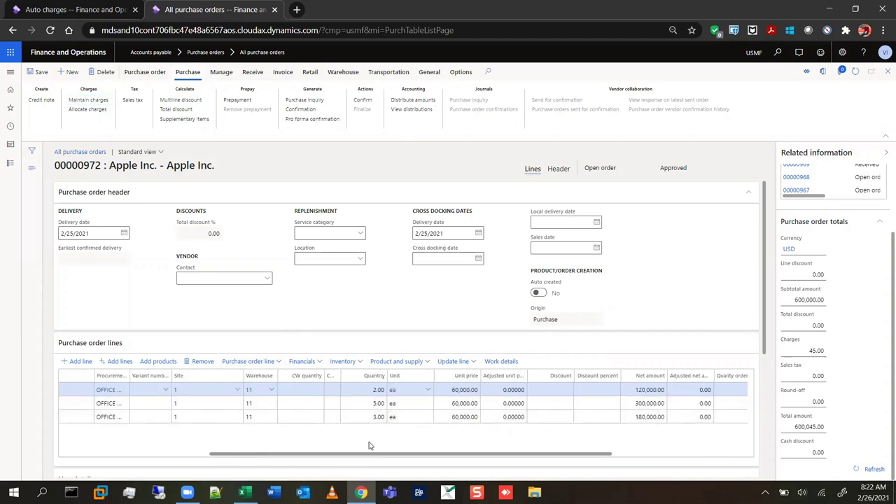
click(377, 403)
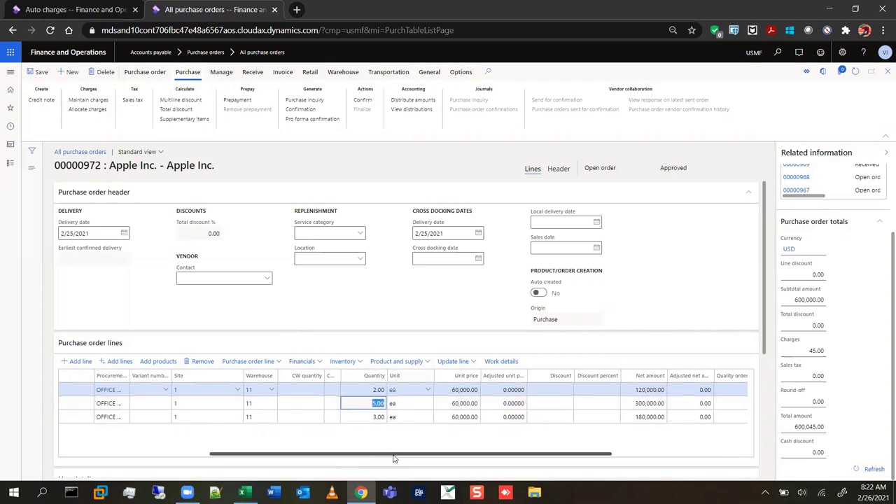
drag(390, 453, 576, 452)
click(221, 462)
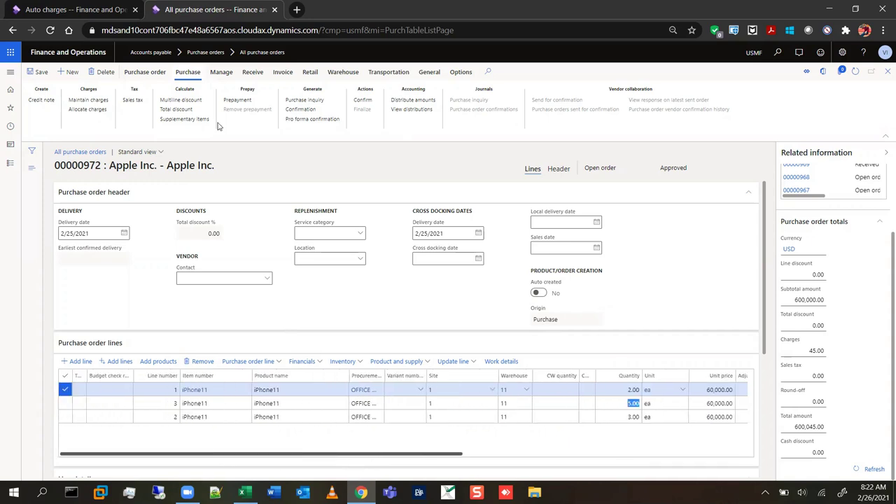
click(89, 104)
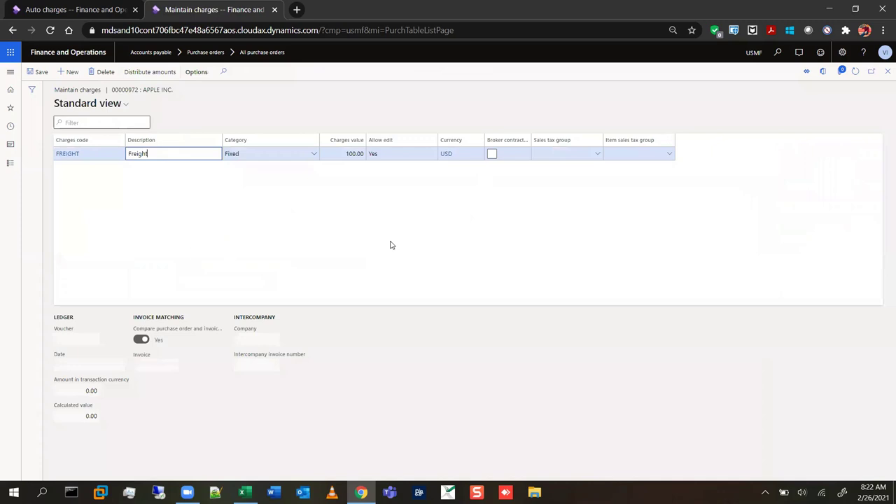
click(888, 72)
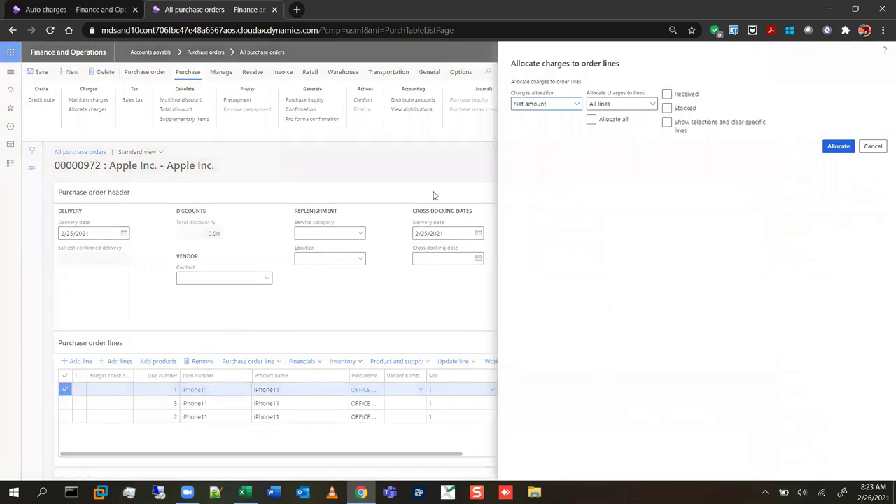
Allocate the header charges to all lines by Quantity, with Allocate all enabled.
click(578, 105)
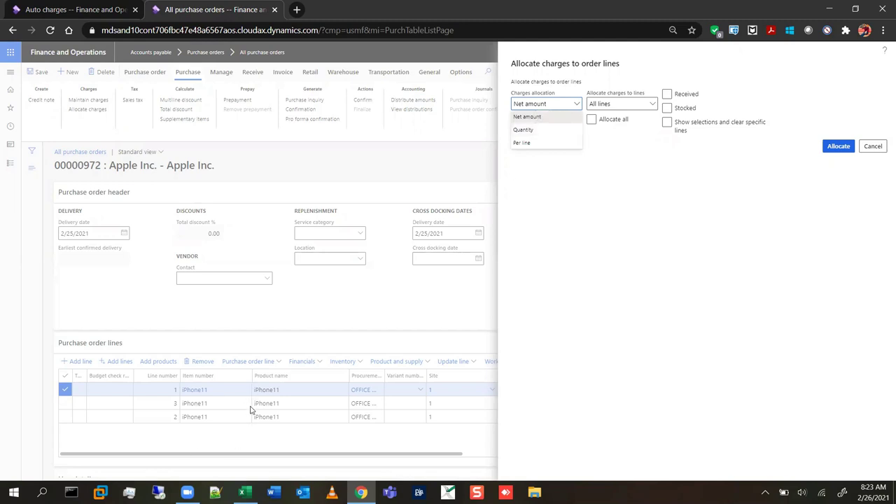
click(539, 145)
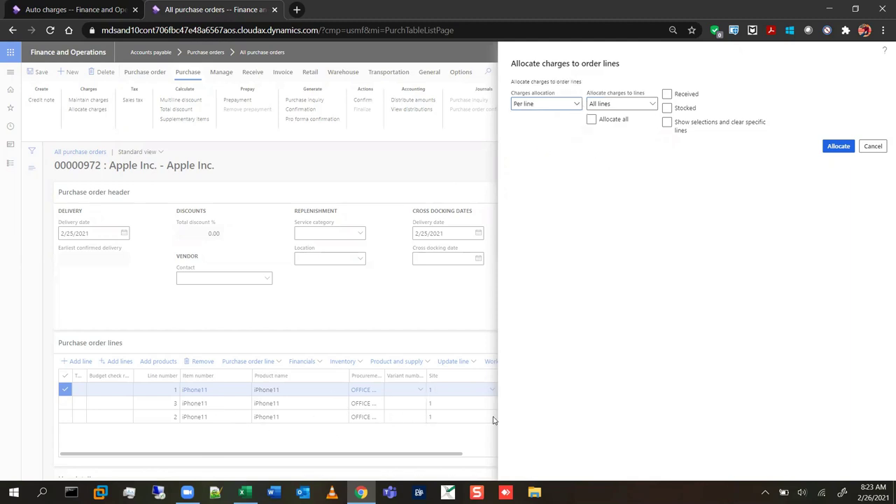
click(577, 105)
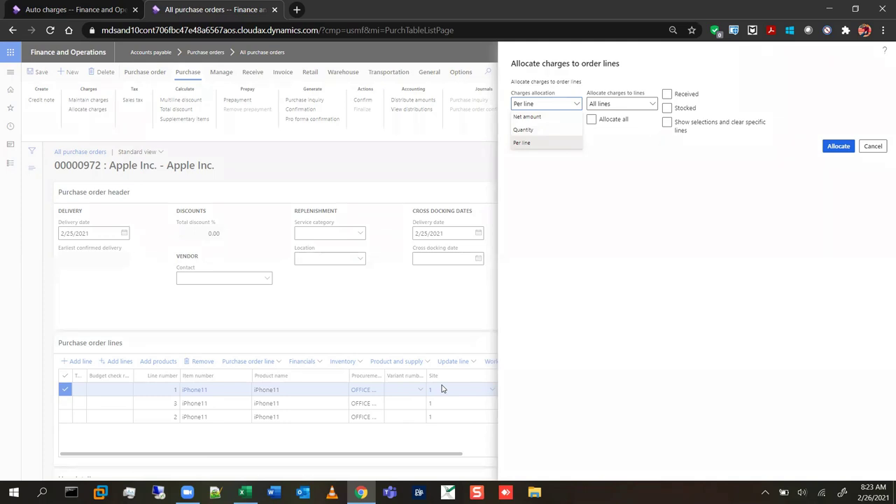
click(536, 130)
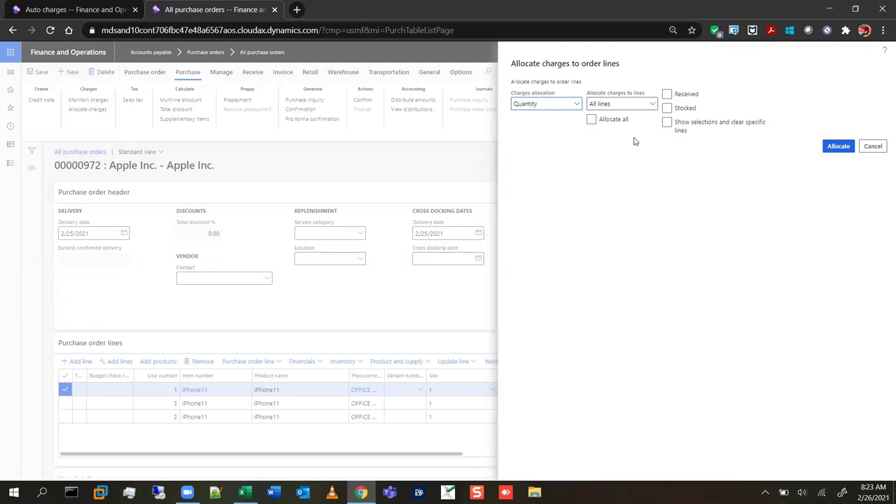
click(653, 104)
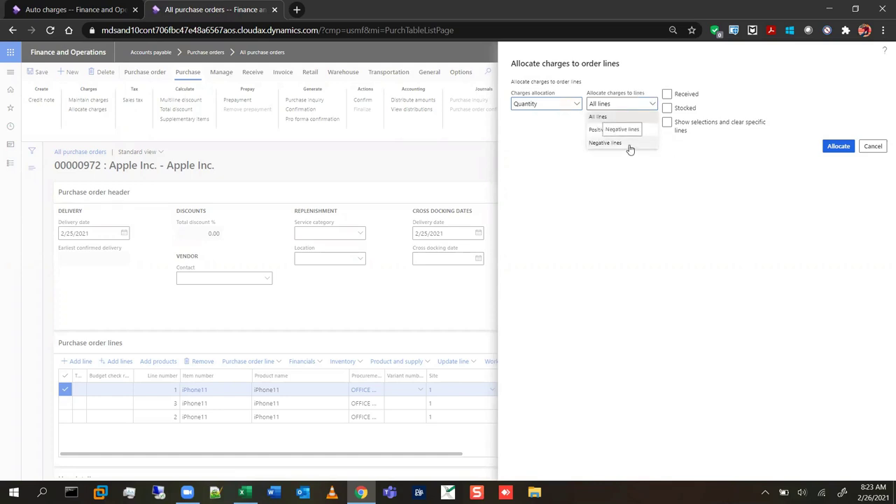
click(593, 118)
click(592, 119)
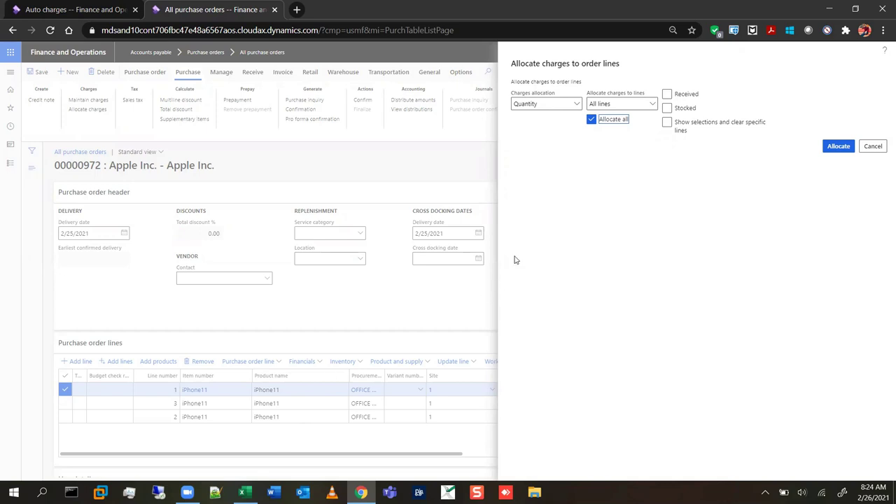
click(838, 146)
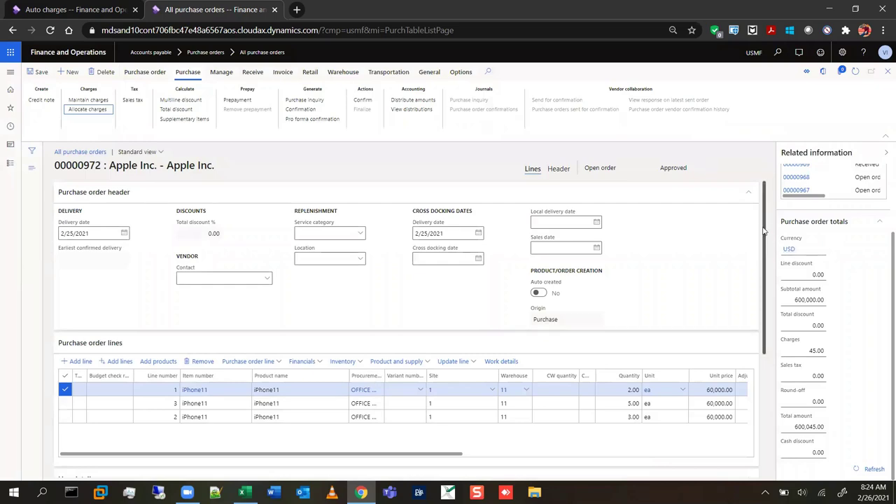
Inspect the freight charge allocated to the iPhone11 line with quantity 5.
scroll(770, 299, down, 3)
scroll(774, 280, up, 1)
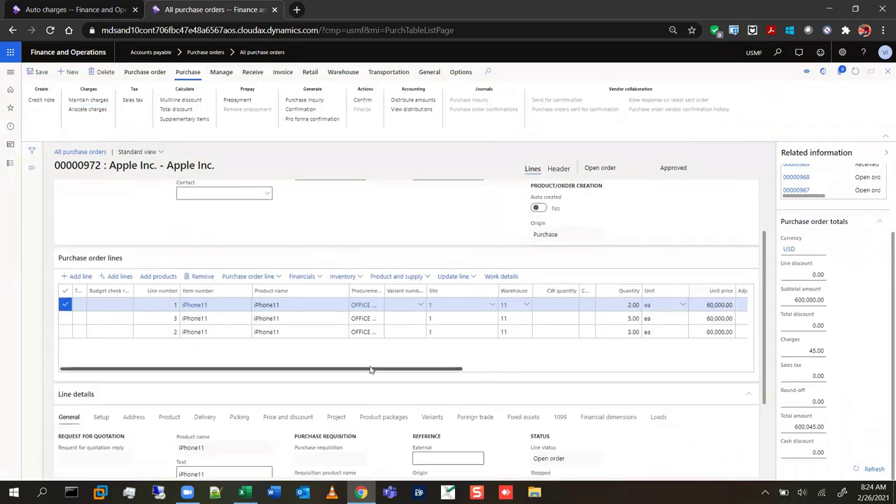
drag(371, 370, 215, 363)
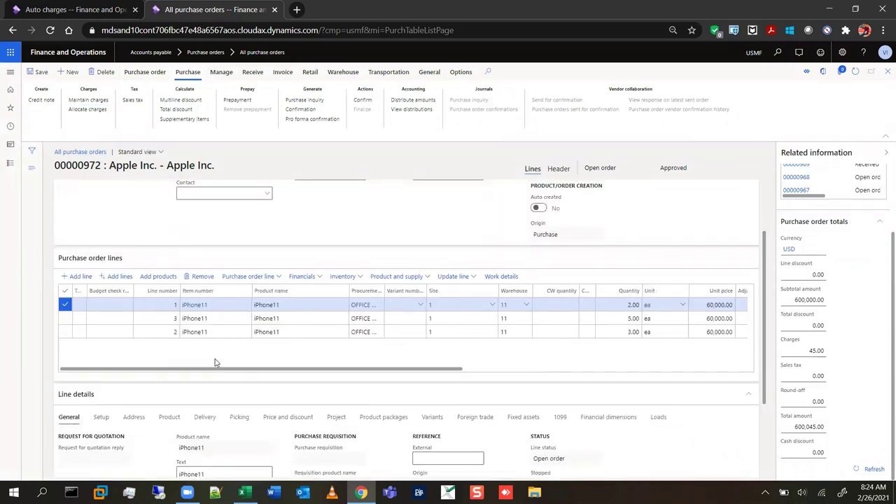
scroll(321, 357, up, 2)
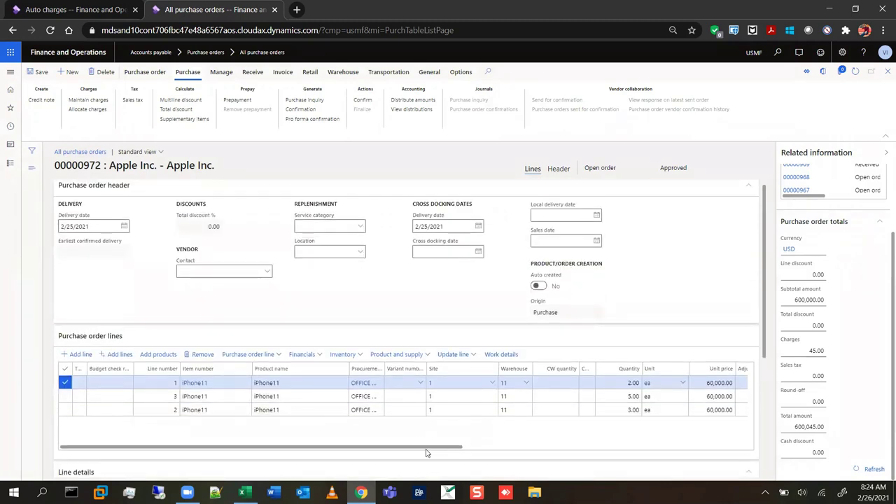
drag(425, 447, 623, 463)
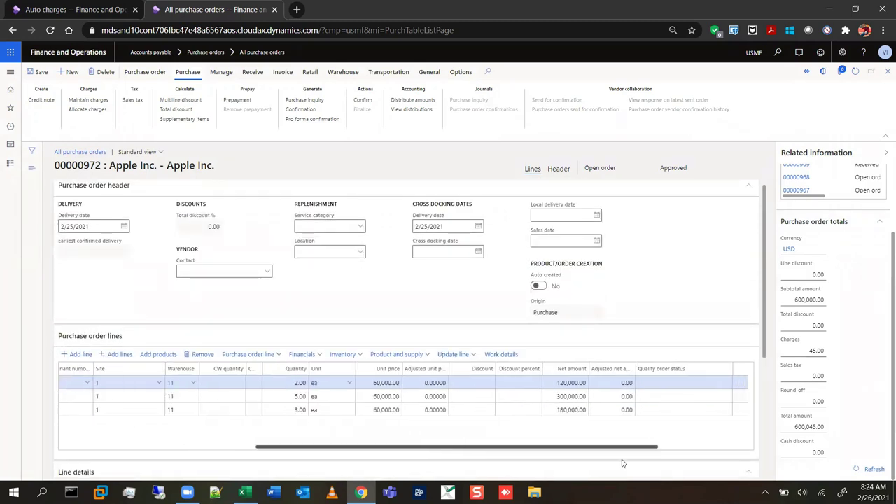
click(286, 401)
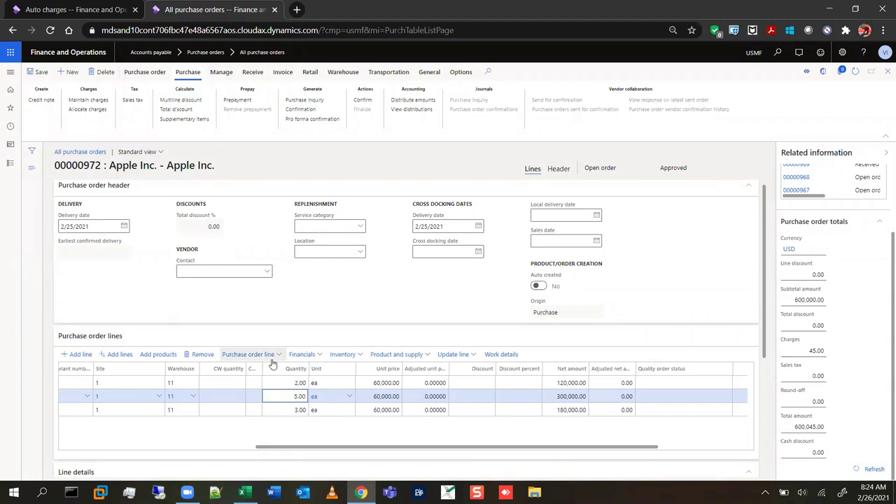
click(312, 356)
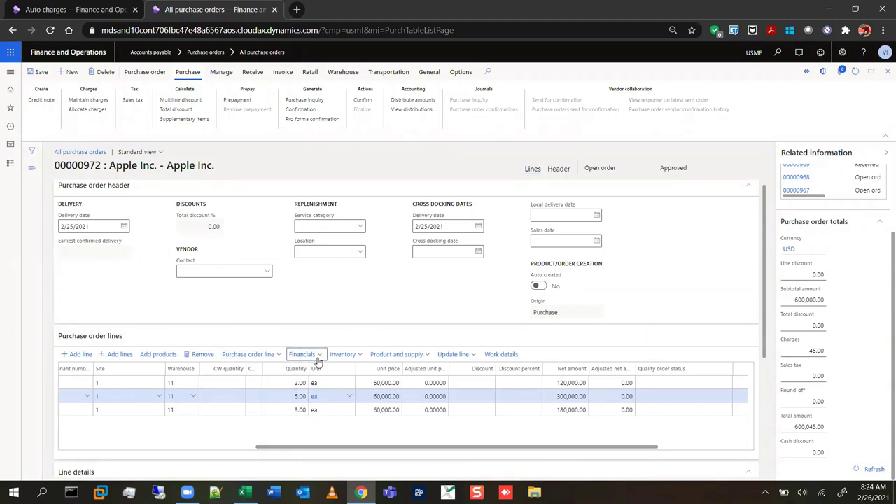
click(319, 269)
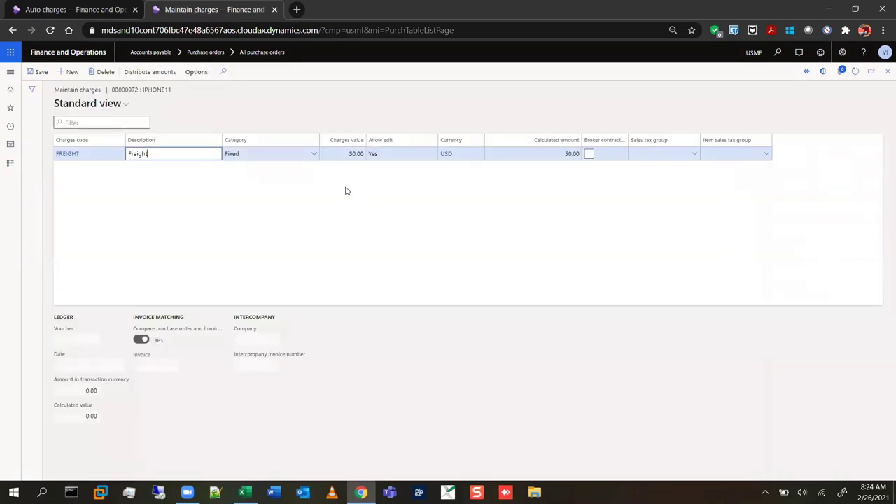
click(337, 156)
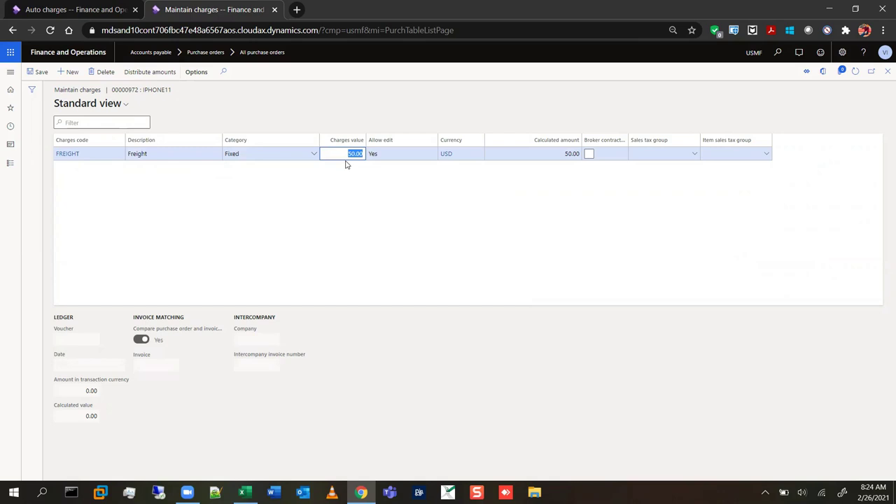
click(885, 74)
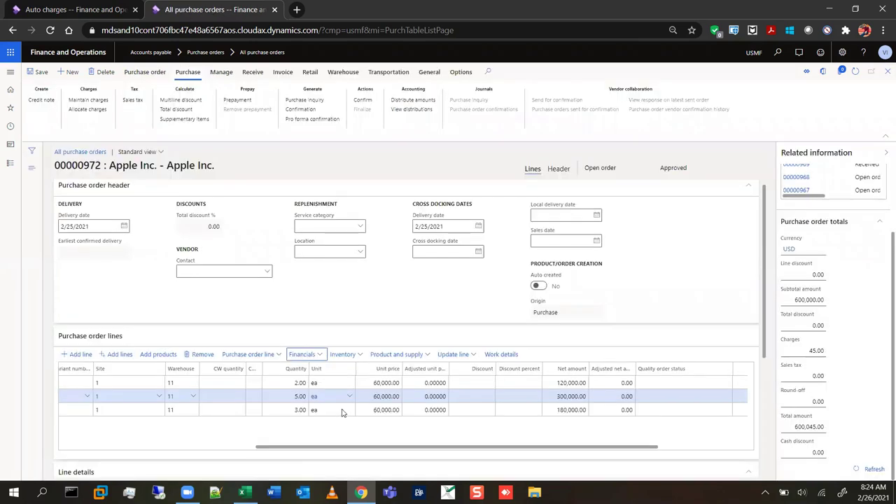
Inspect the handling and allocated freight charges on the iPhone11 line with quantity 2.
click(378, 383)
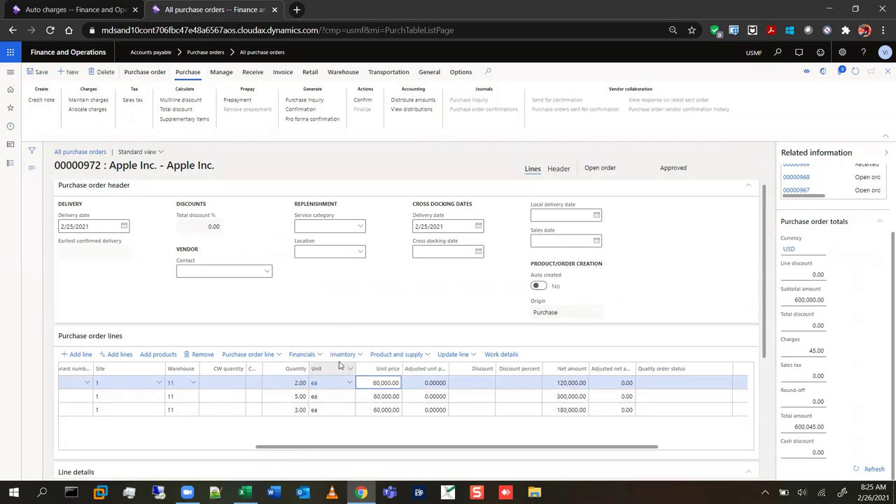
click(319, 356)
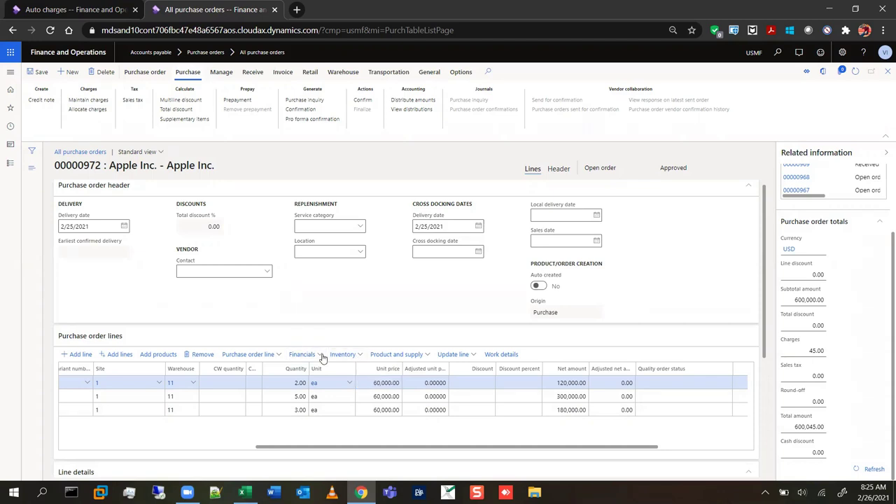
click(313, 269)
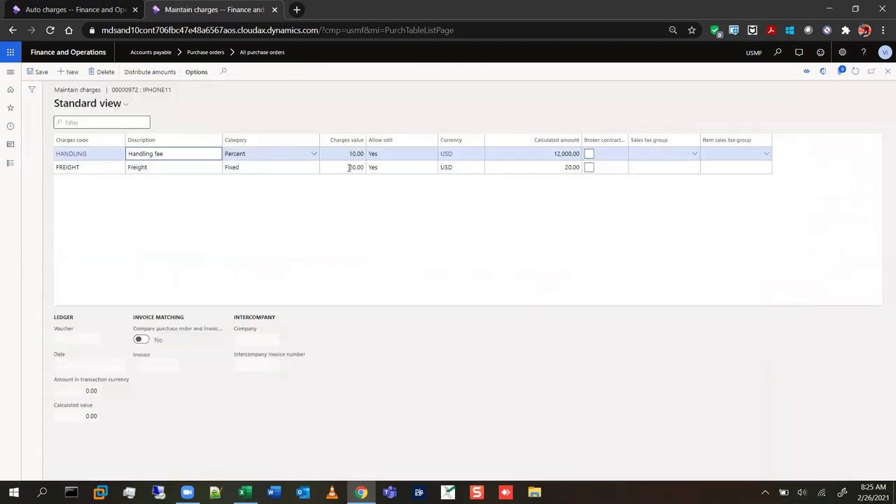
click(337, 168)
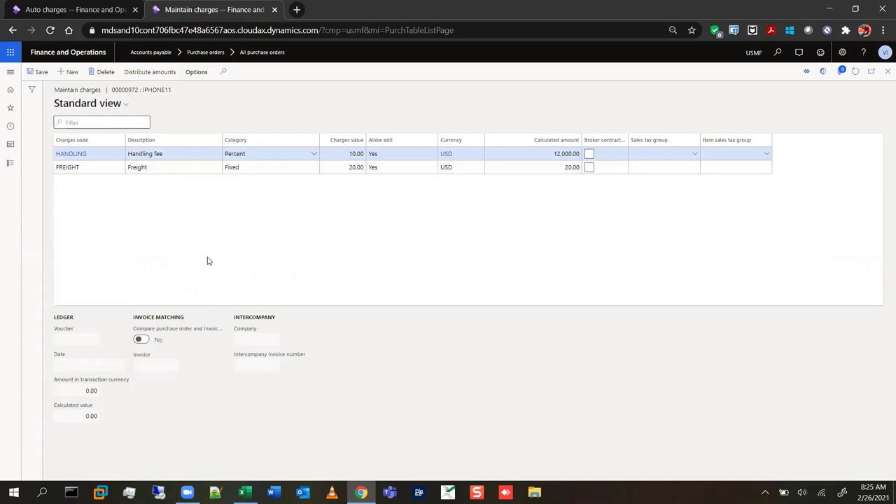
Check the charges value of the freight charge on the quantity 2 line, and return to the purchase order.
click(343, 167)
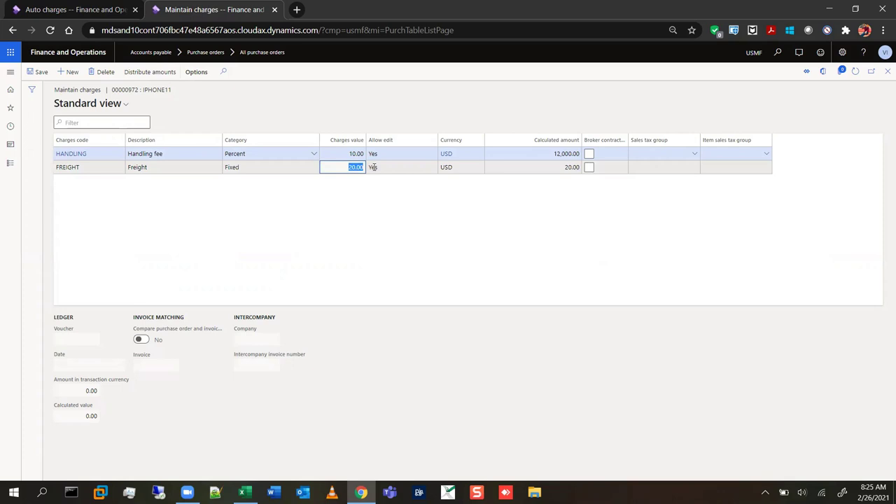
click(443, 249)
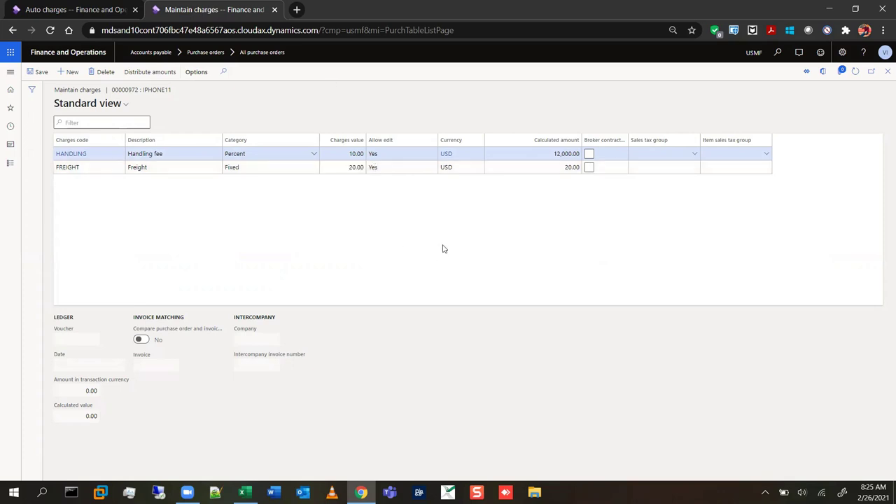
click(887, 74)
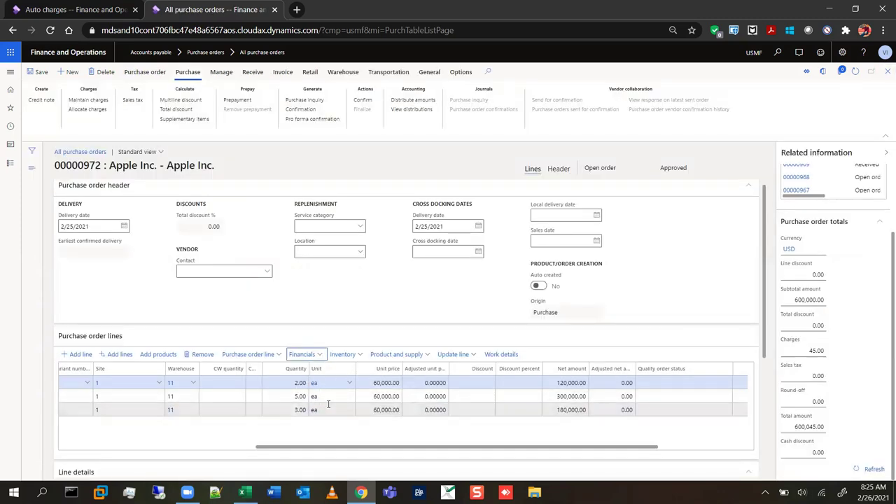
Delete the freight charge from the iPhone11 line with quantity 3.
click(329, 412)
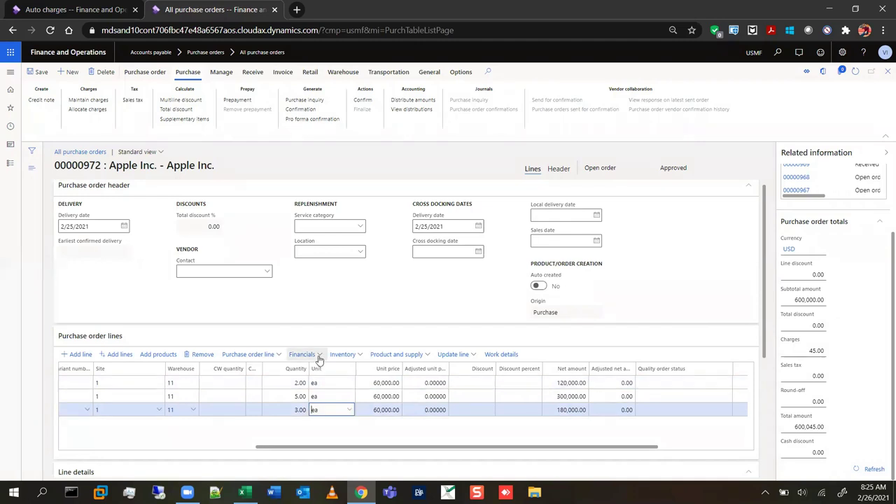
click(303, 355)
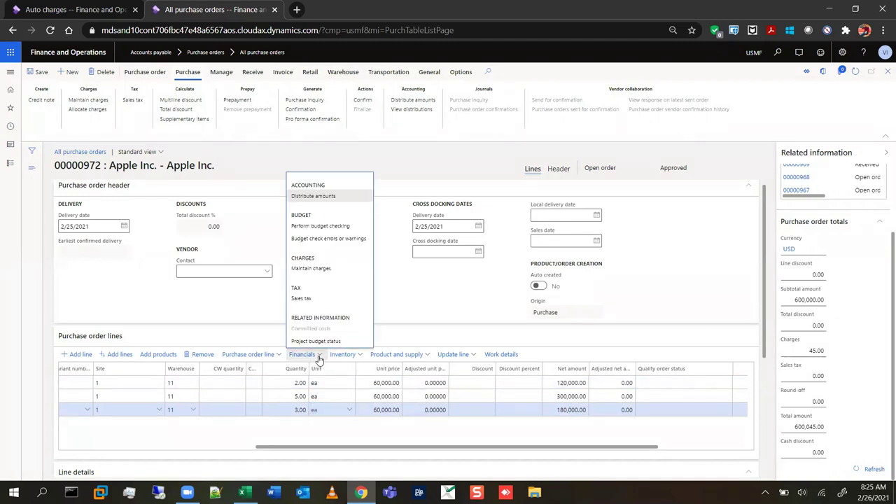
click(335, 270)
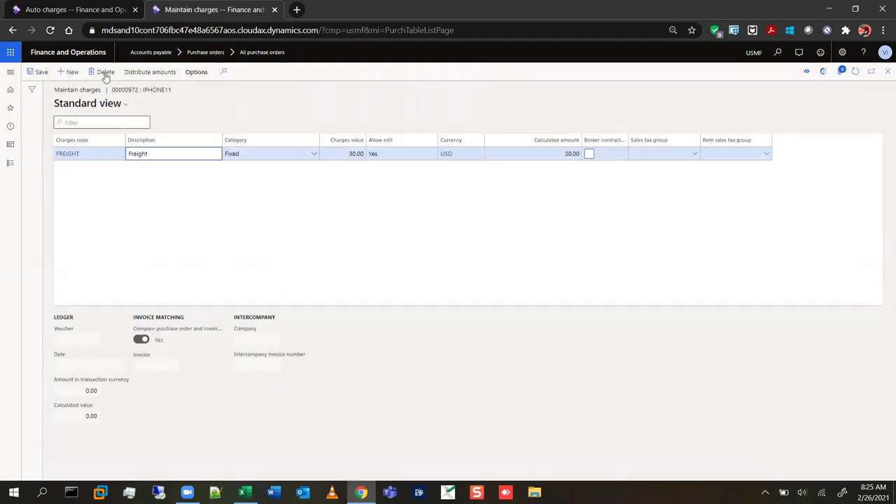
click(485, 243)
key(alt+Delete)
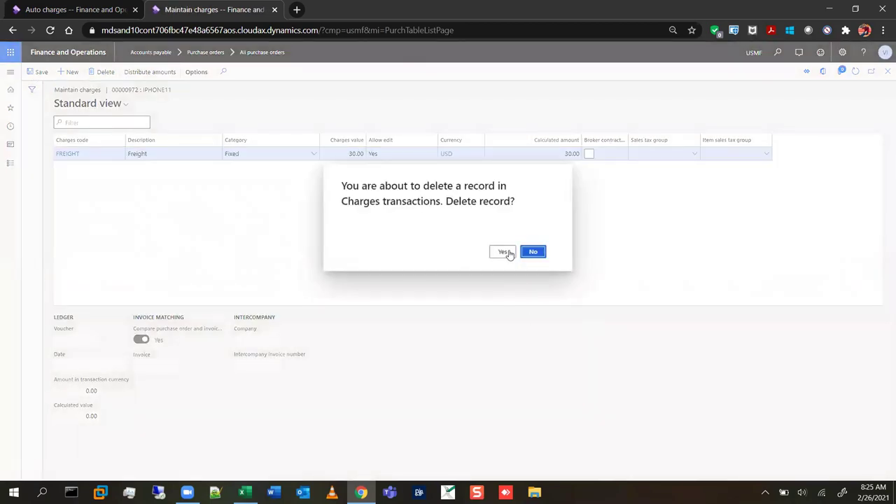
key(Return)
click(888, 72)
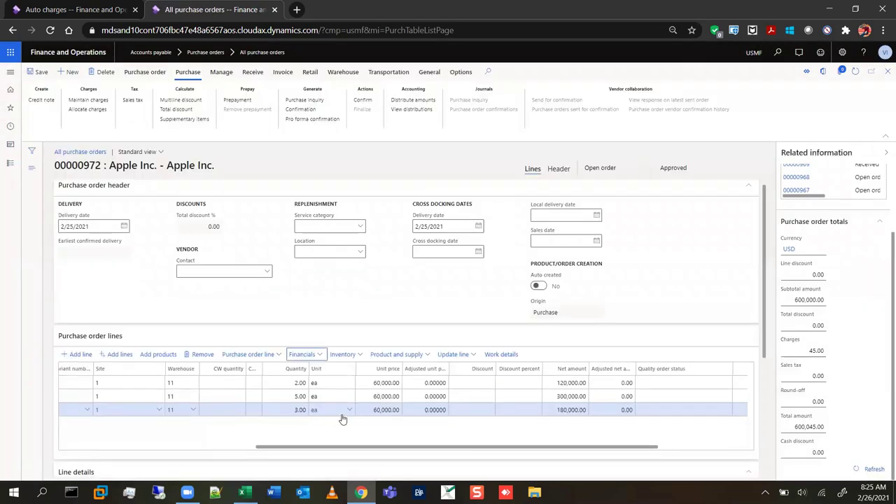
Delete the freight charge from the iPhone11 line with quantity 5.
click(343, 396)
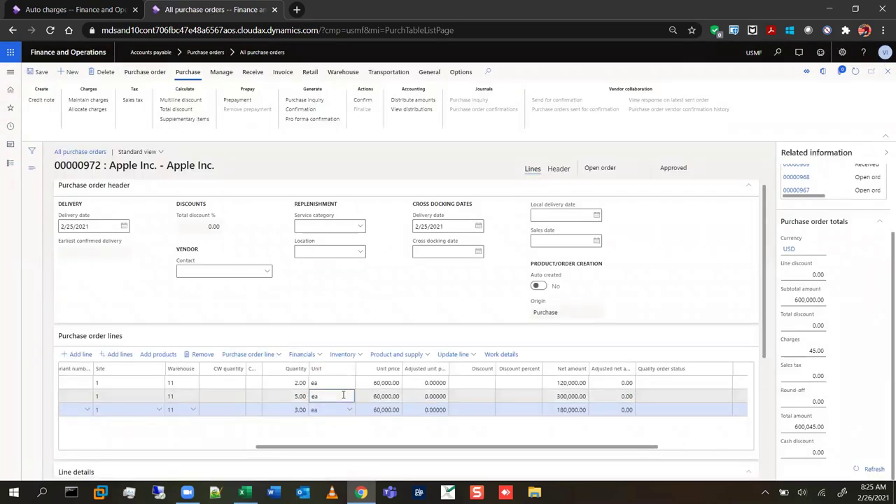
click(321, 355)
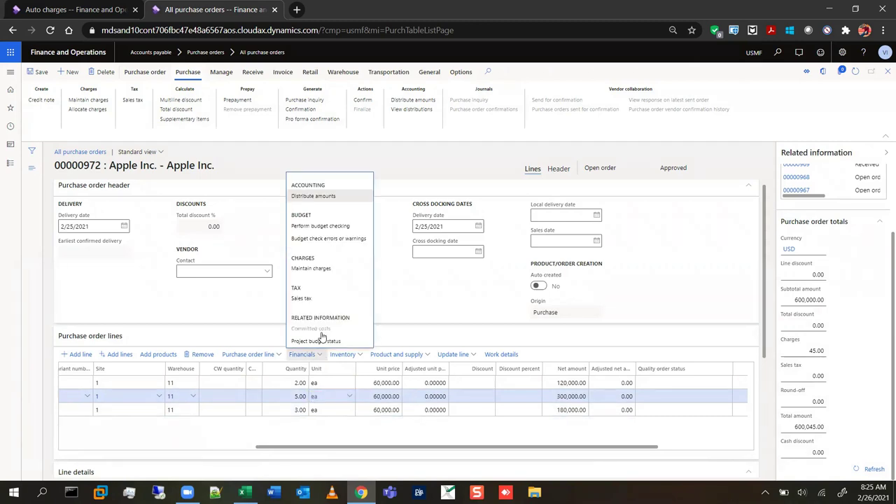
click(317, 270)
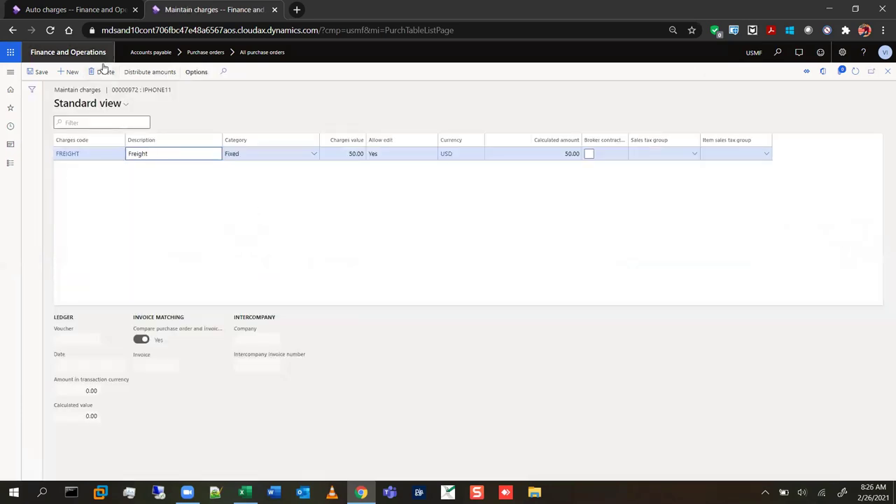
click(105, 73)
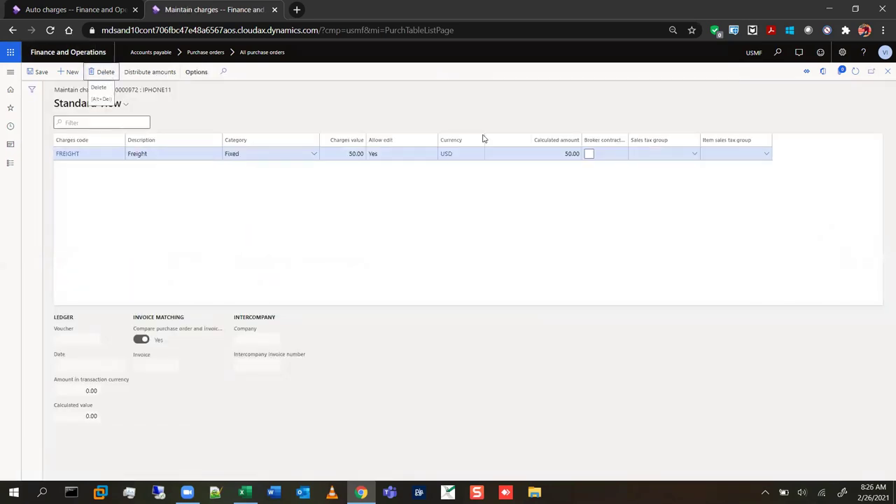
click(503, 251)
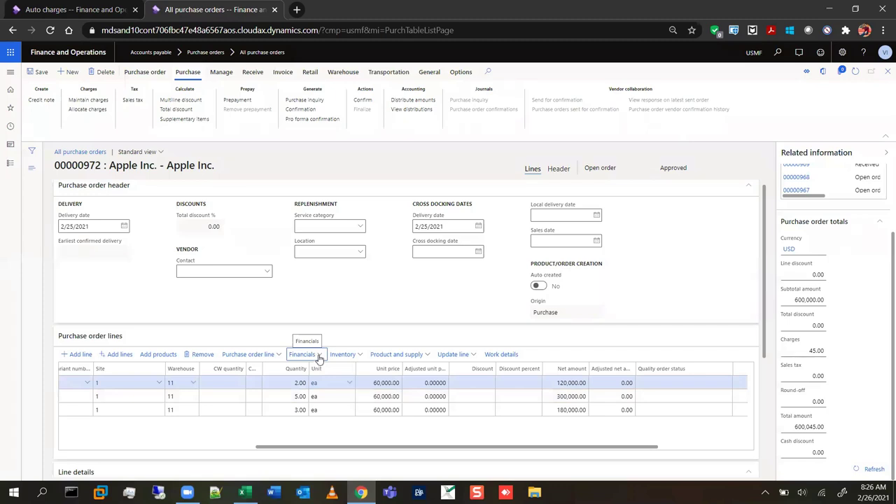
Delete the handling and freight charges from the iPhone11 line with quantity 2.
click(320, 356)
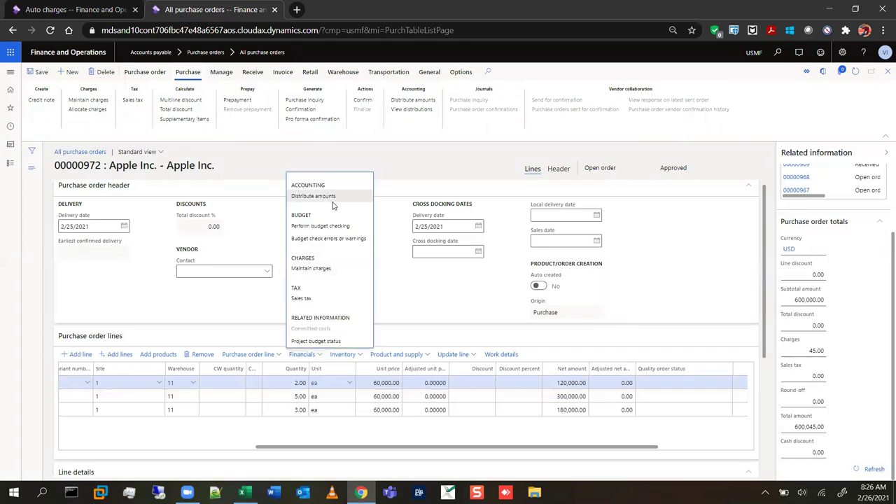
click(332, 270)
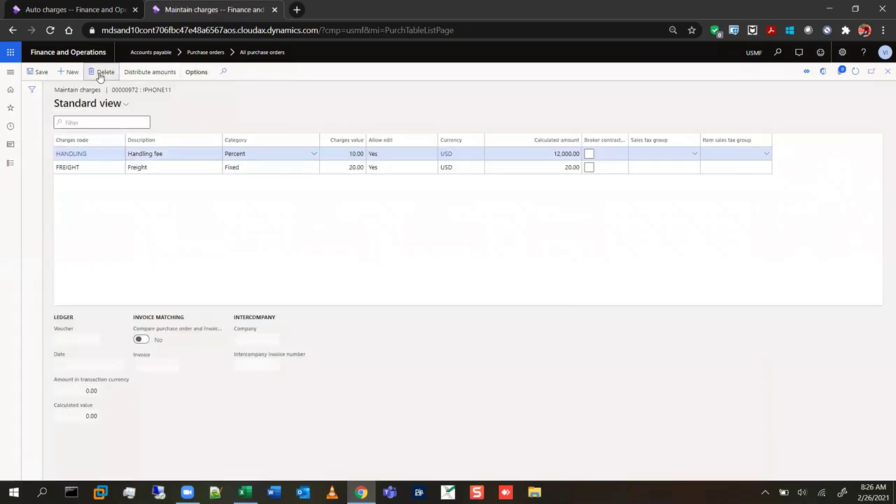
click(105, 72)
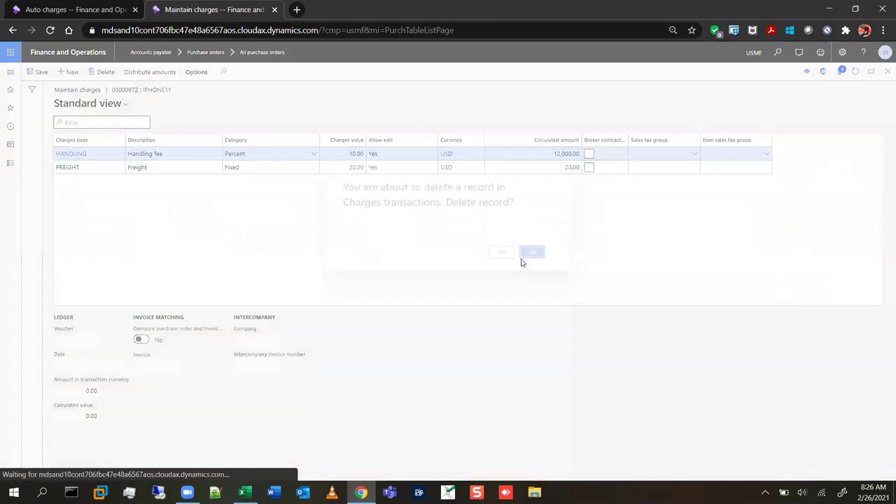
click(532, 251)
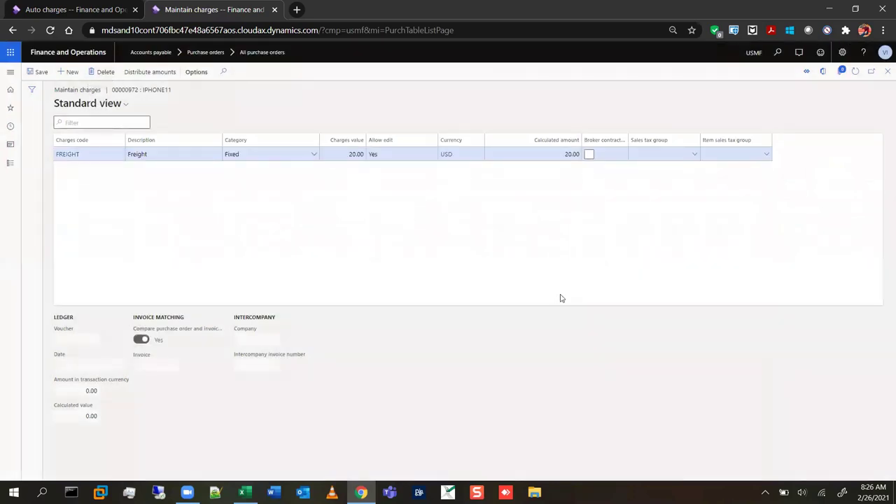
key(alt+Delete)
click(532, 251)
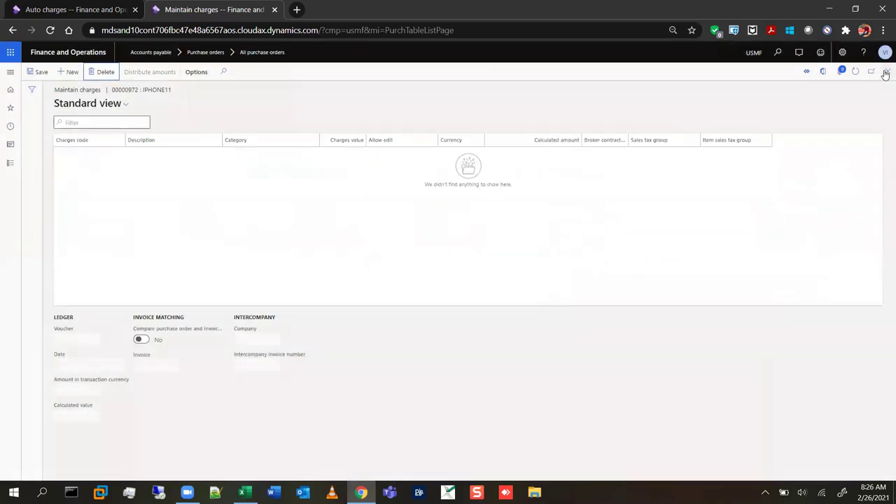
click(886, 73)
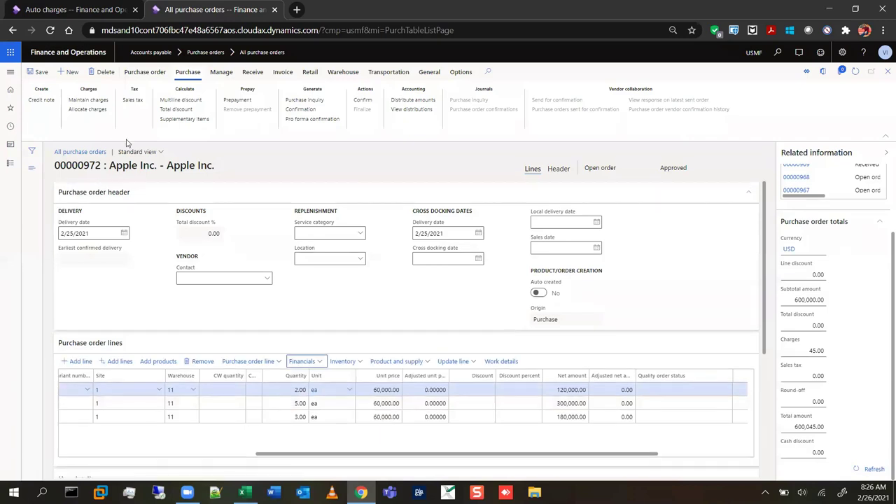
Add a header charge to the purchase order with the charges code VK-Freight.
click(98, 101)
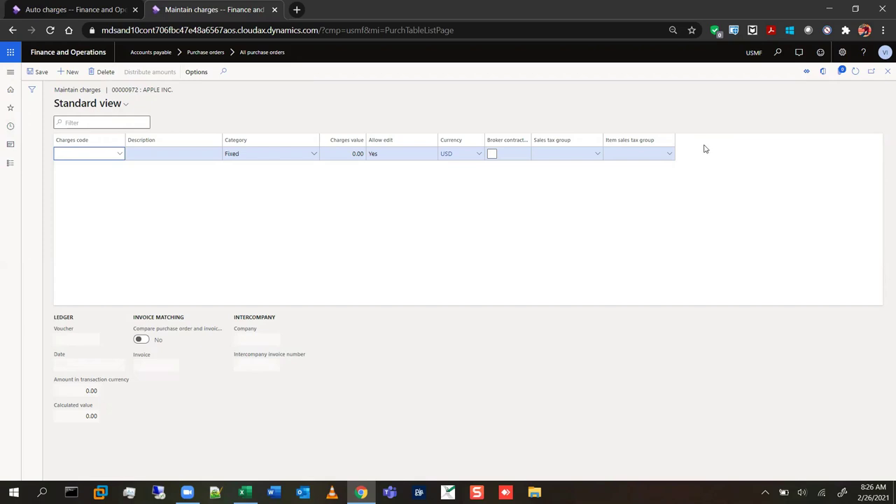
text(vkfre)
key(BackSpace)
key(BackSpace)
key(BackSpace)
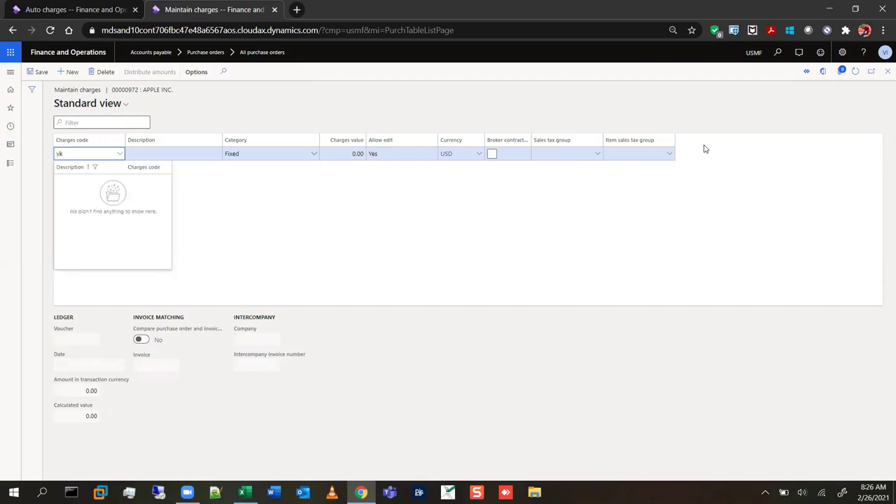
text(-)
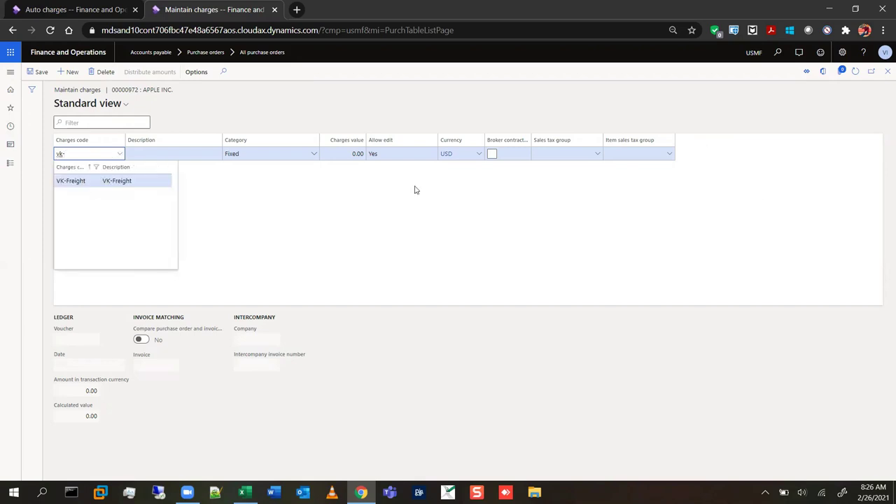
key(Down)
key(Return)
key(Tab)
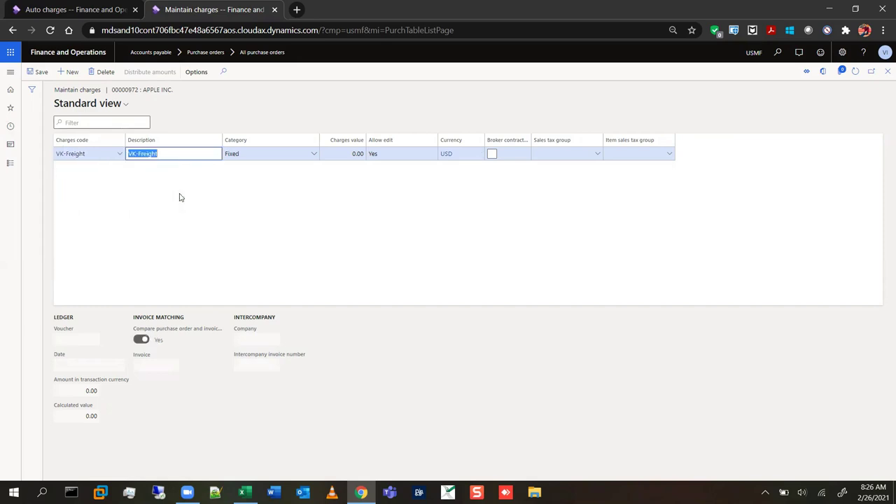
Set the VK-Freight header charge's value to 20, keep its category Fixed, and save it.
key(Tab)
text(20)
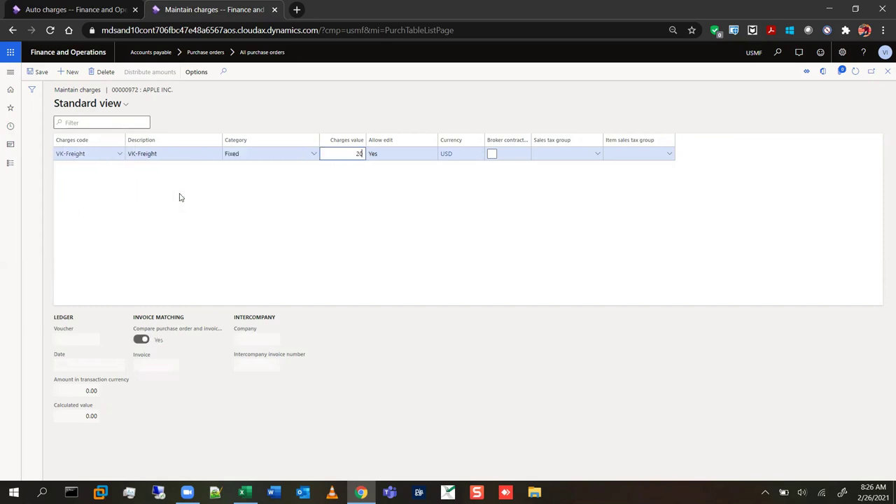
key(Tab)
click(314, 154)
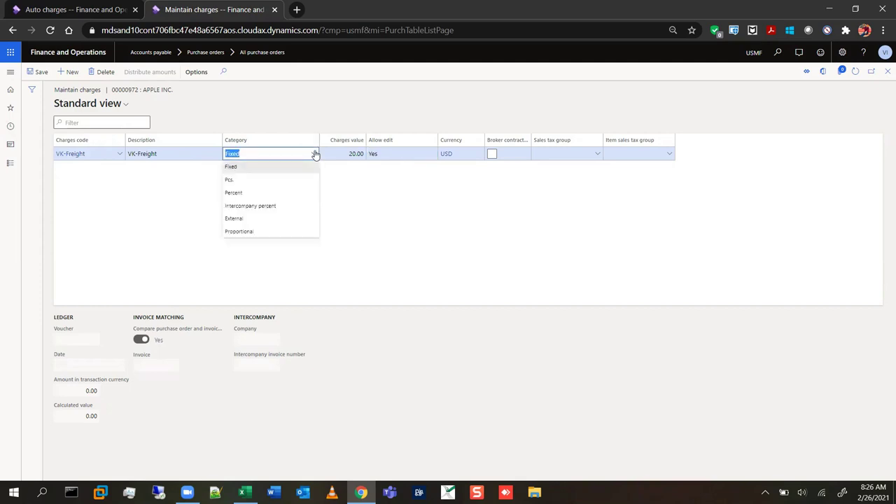
click(400, 202)
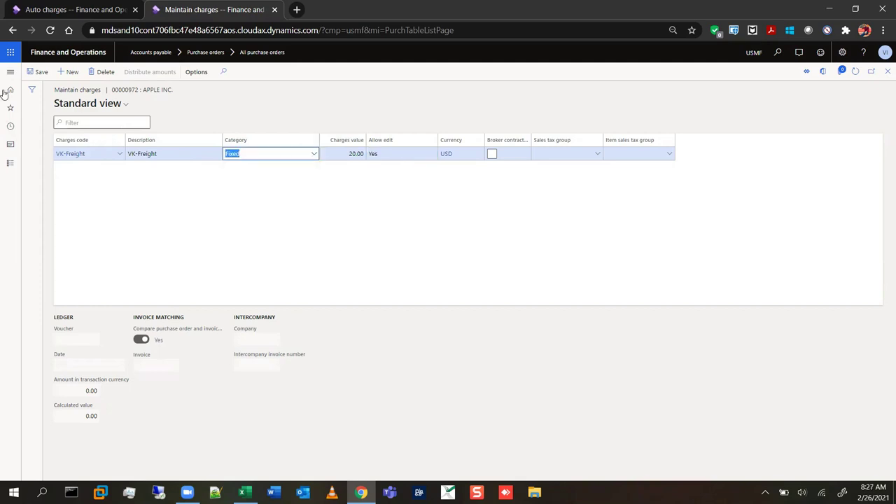
click(31, 73)
click(887, 73)
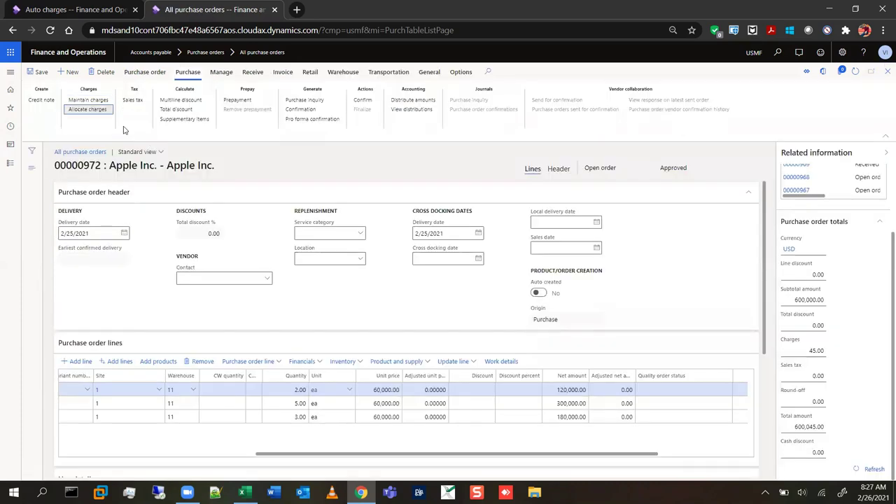
Allocate the header charge to all lines with Per line allocation and Allocate all enabled.
click(87, 109)
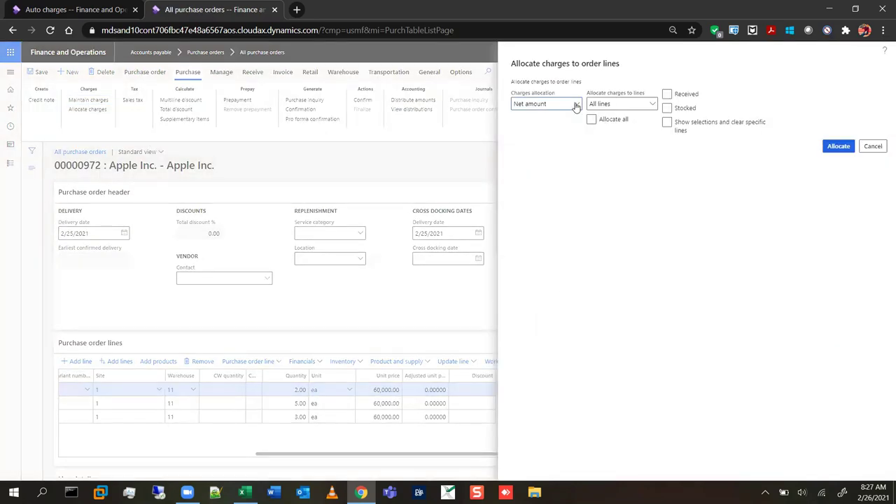
click(576, 105)
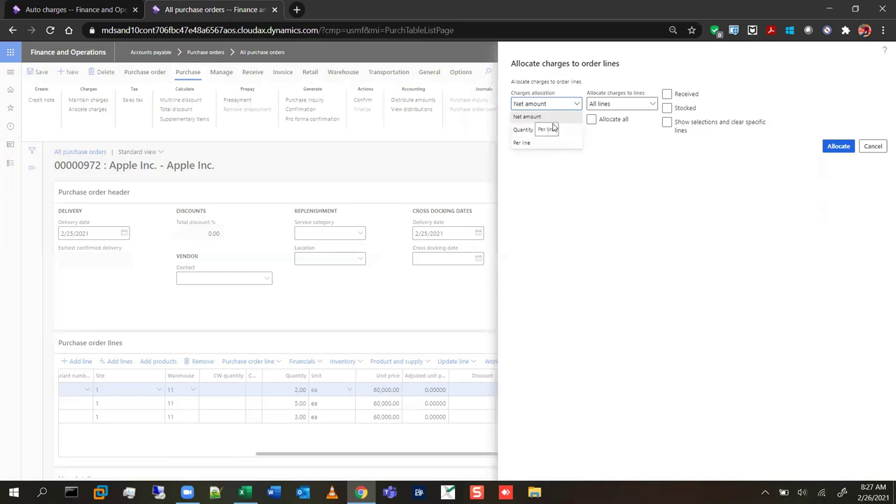
click(523, 143)
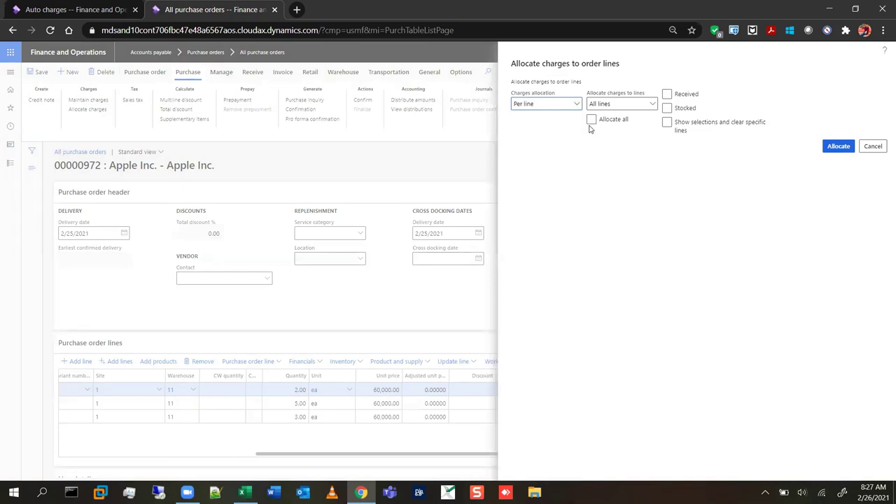
click(592, 121)
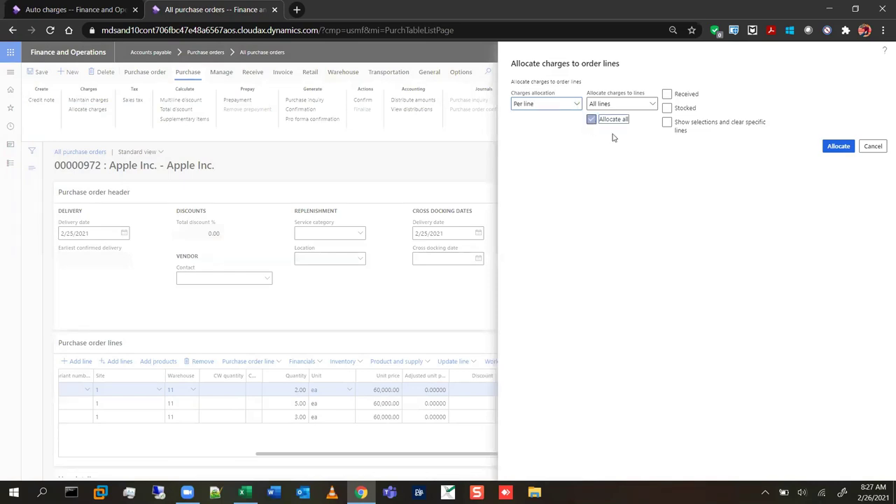
click(839, 149)
Inspect the VK-Freight charge allocated to the iPhone11 line with quantity 2.
click(320, 364)
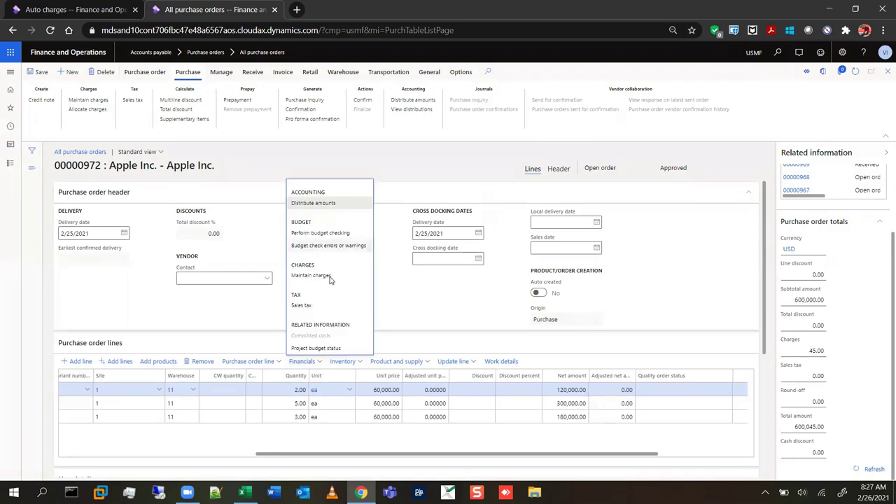
key(Return)
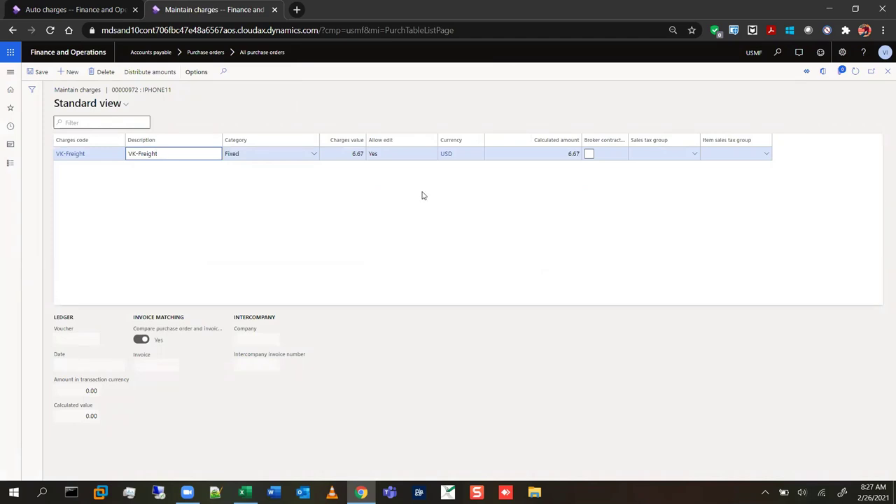
click(888, 72)
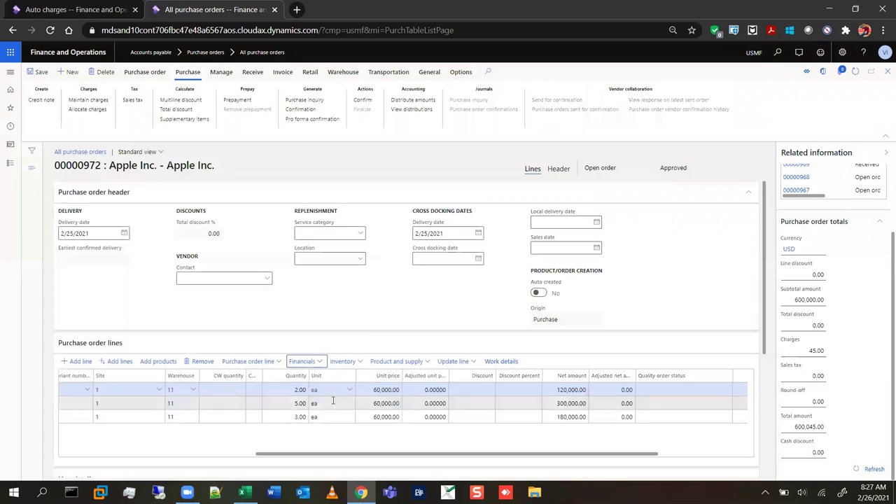
Inspect the VK-Freight charge allocated to the iPhone11 line with quantity 5.
click(314, 367)
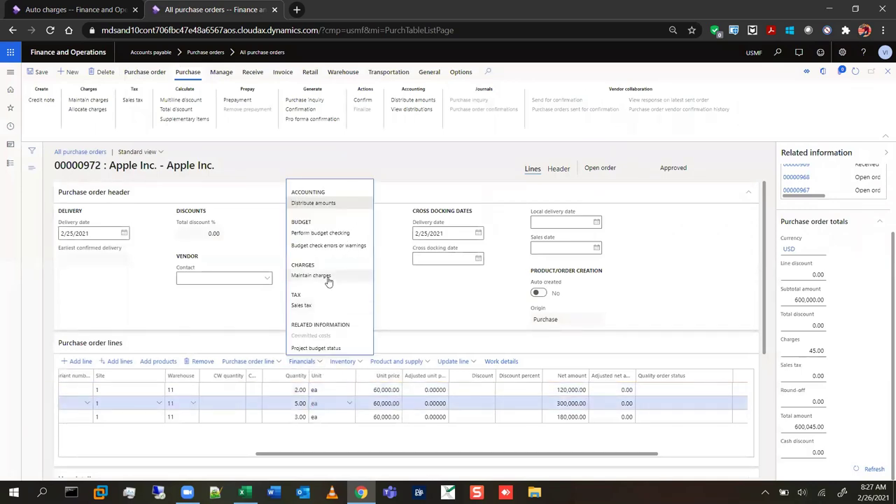
click(511, 279)
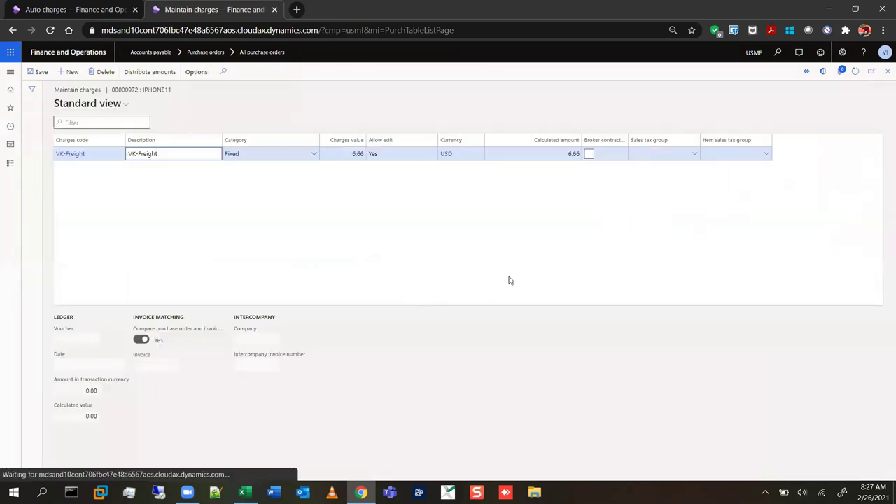
click(886, 73)
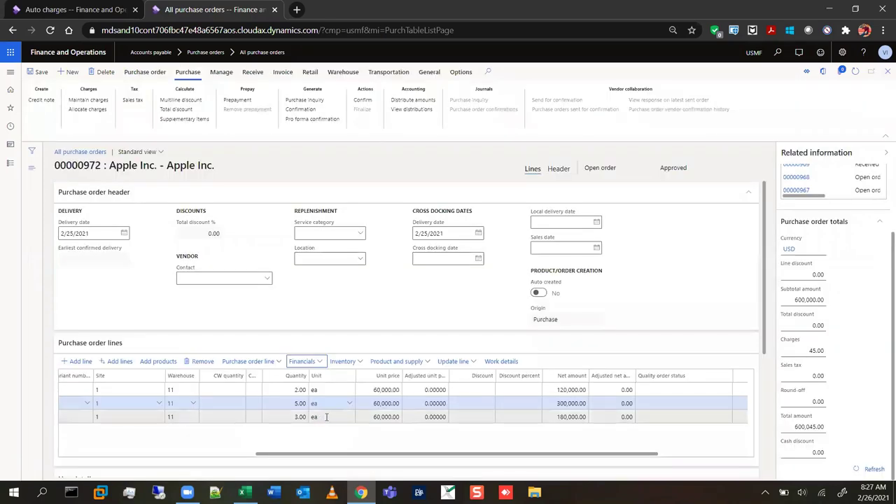
Inspect the VK-Freight charge allocated to the iPhone11 line with quantity 3.
click(326, 416)
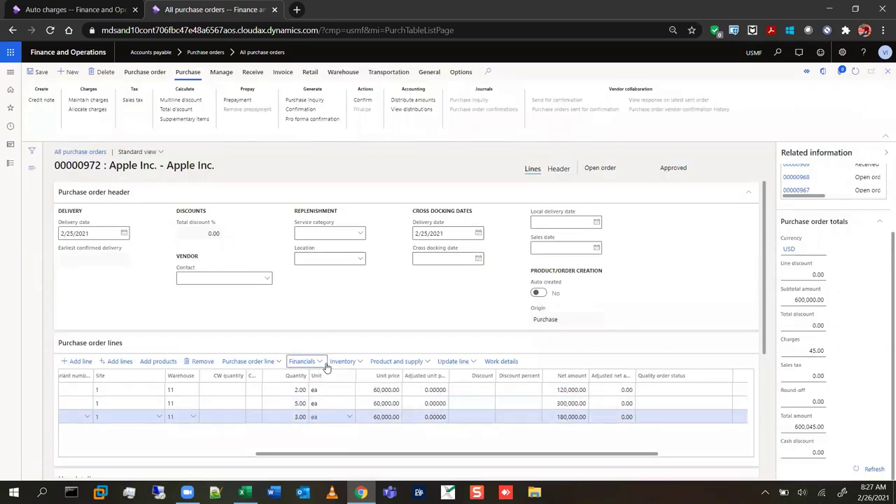
click(322, 363)
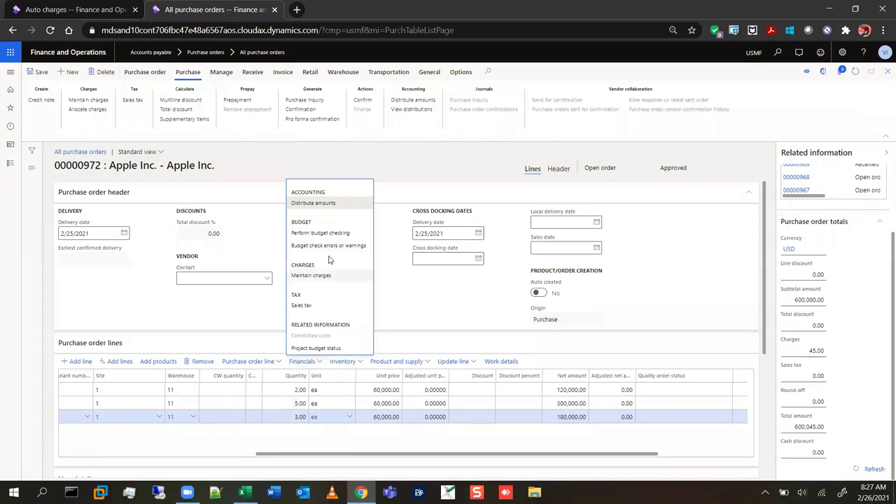
click(322, 277)
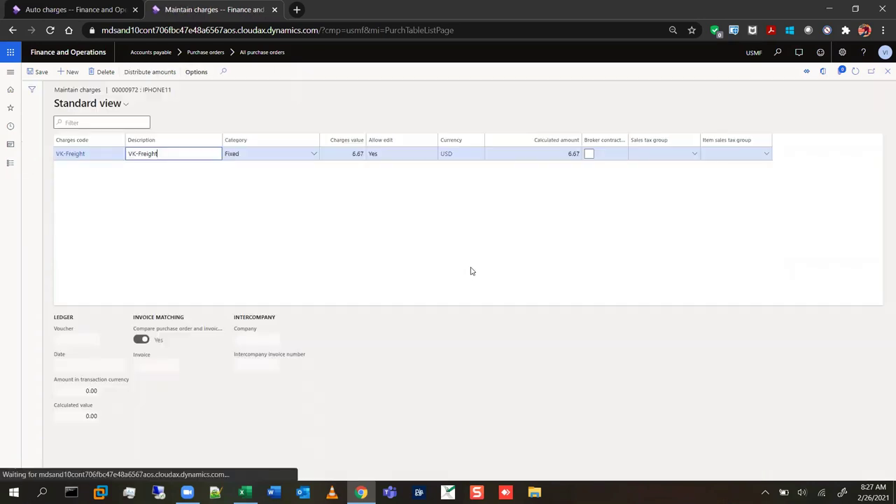
click(356, 154)
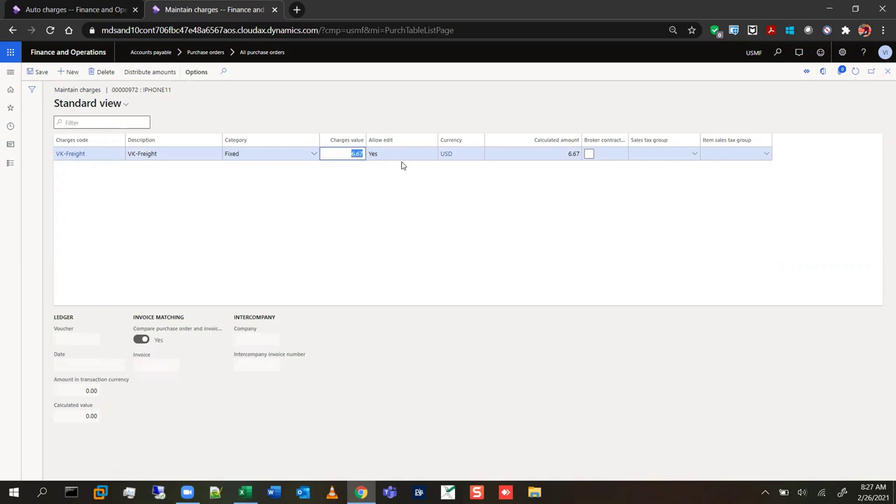
click(886, 74)
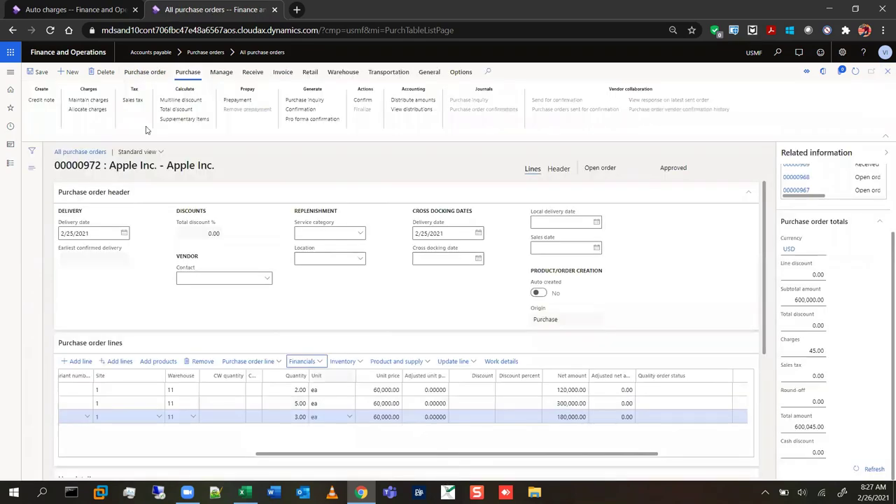
Review the available charges allocation methods, leave without allocating, and refresh the purchase order totals.
click(88, 101)
click(576, 105)
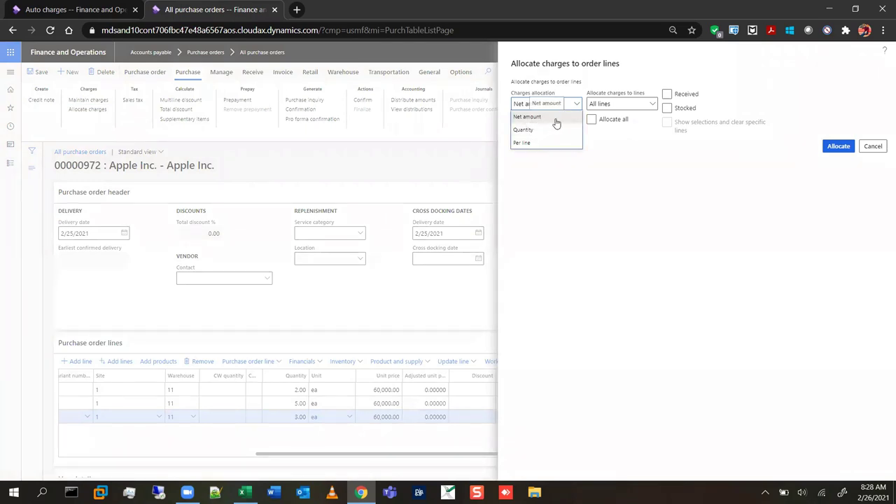
click(584, 220)
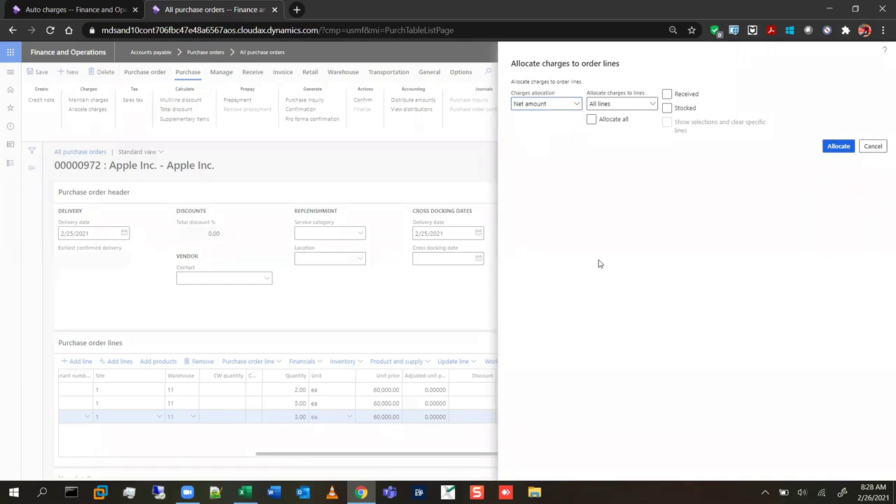
key(Escape)
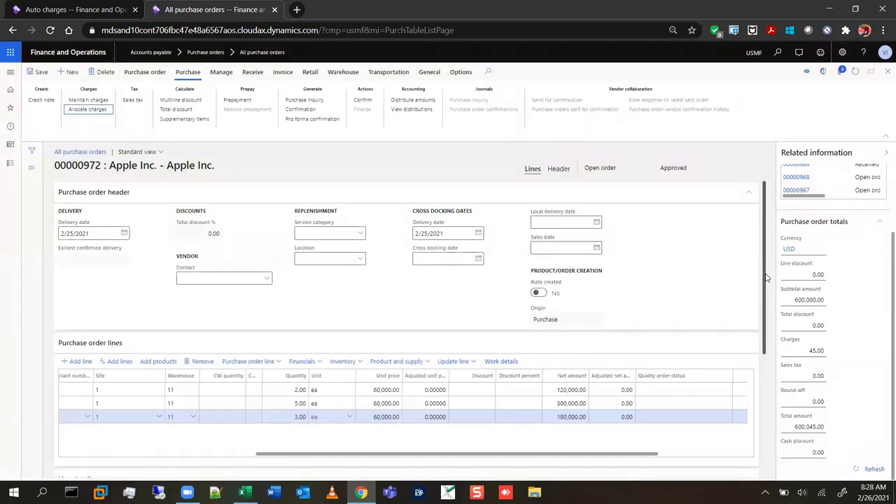
scroll(736, 402, down, 5)
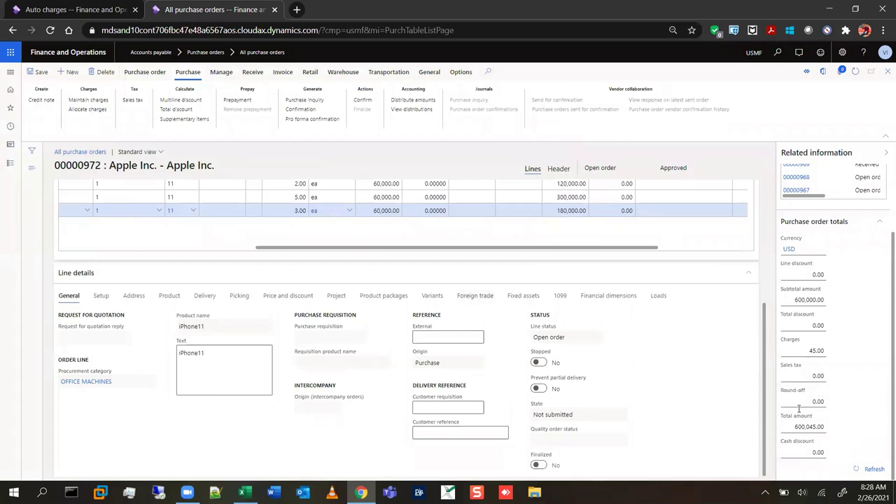
click(874, 469)
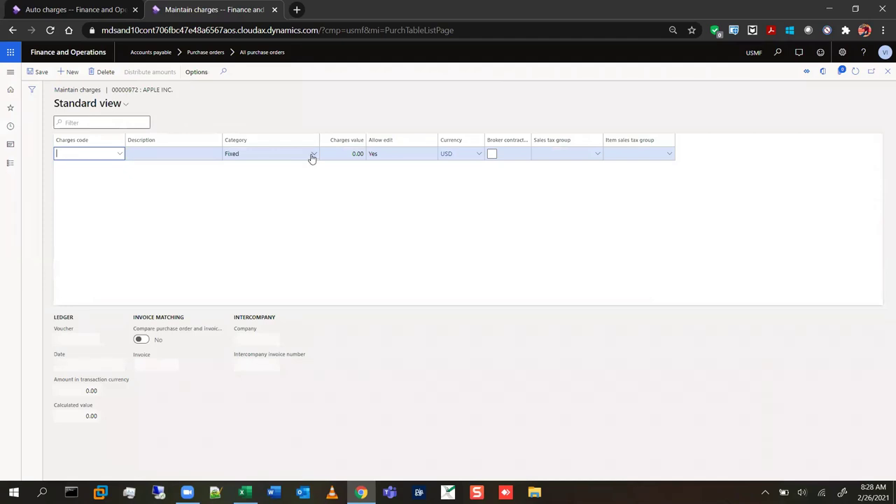
Set the category of the new header charge line to Proportional.
click(312, 155)
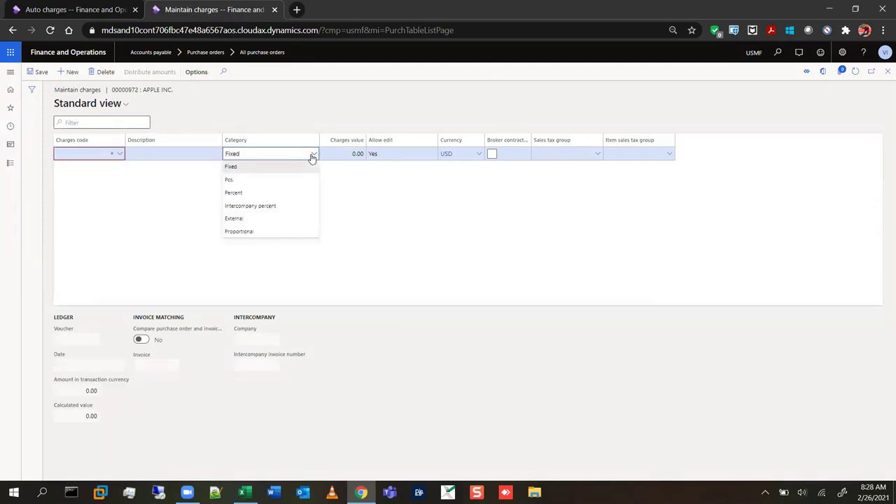
click(285, 231)
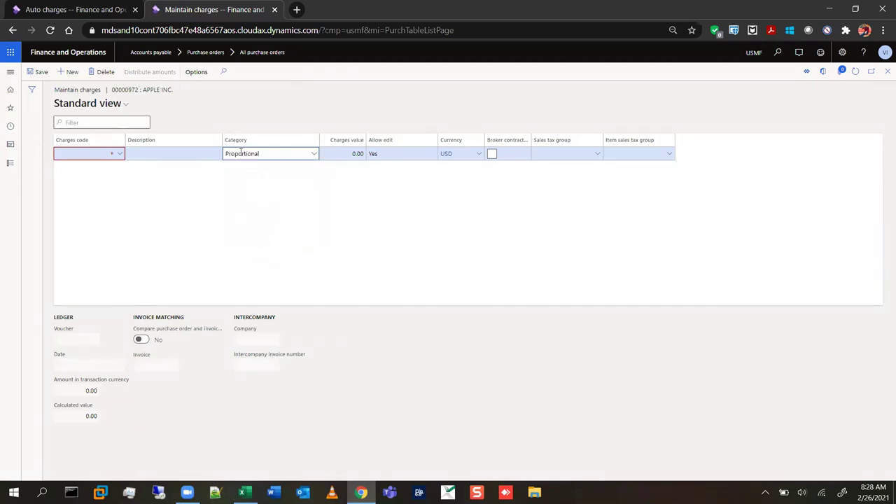
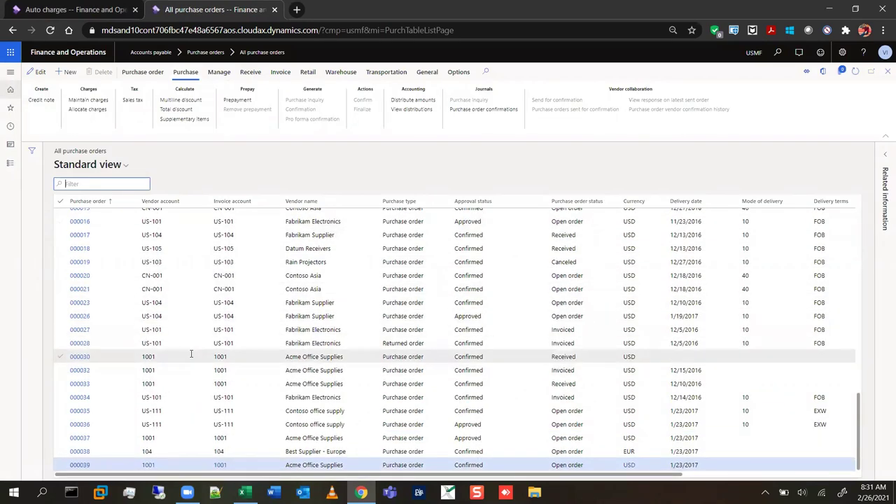
Filter the purchase orders by vendor account beginning with apple and open the last order in the filtered list.
mouse_move(191, 354)
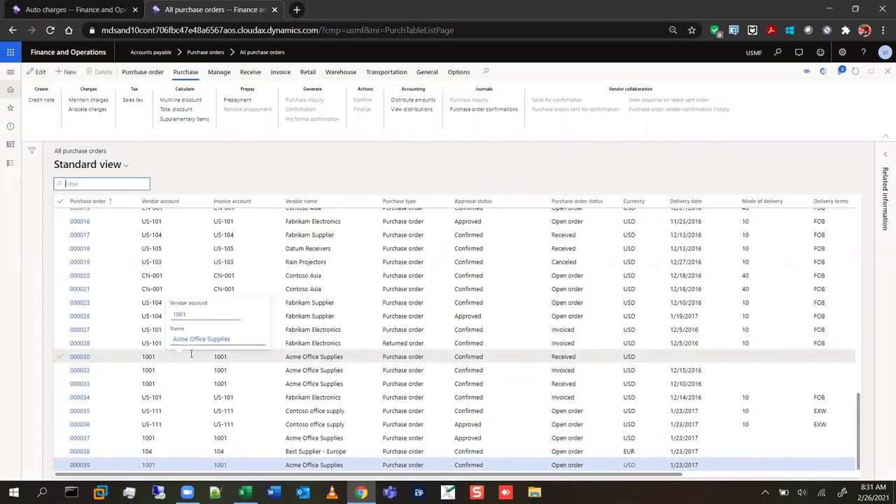
click(176, 202)
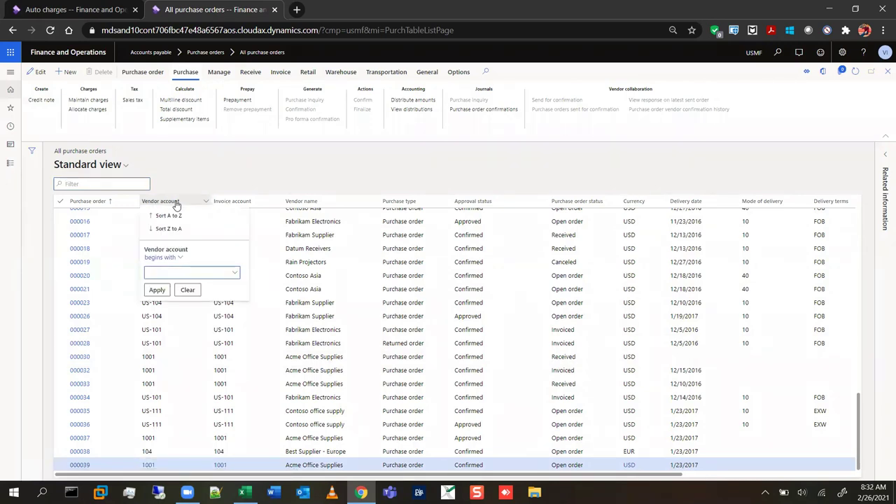
text(apple)
click(157, 290)
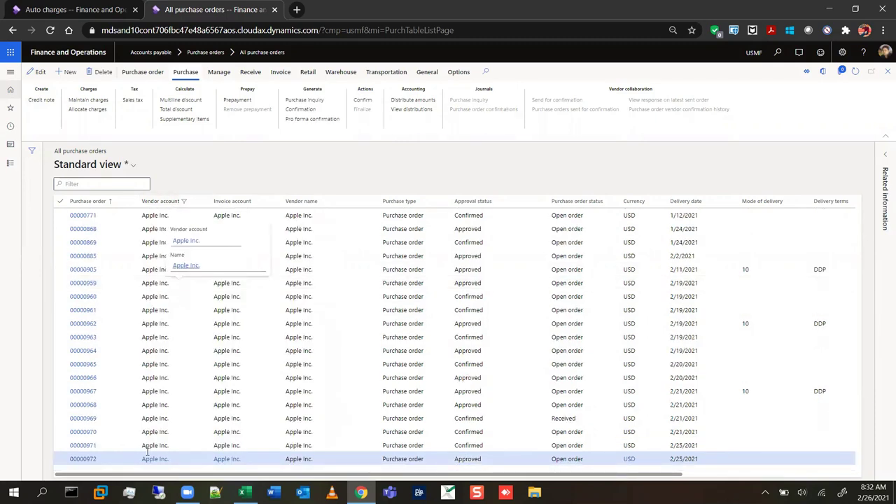
click(90, 461)
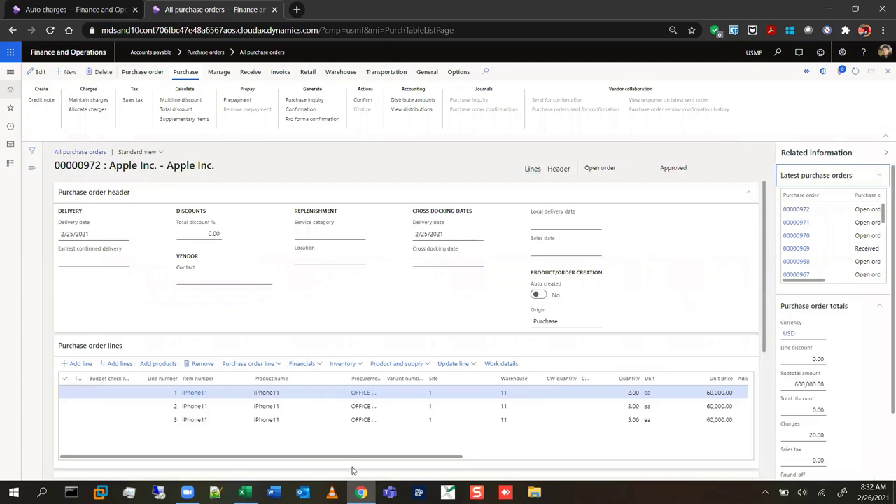
drag(351, 459, 245, 460)
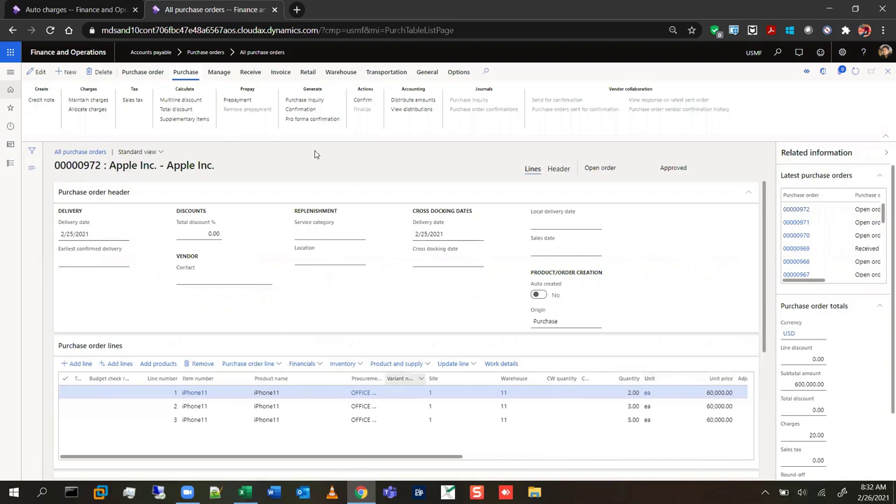
Switch to the Auto charges page and open the Charges code setup of Accounts payable.
click(52, 10)
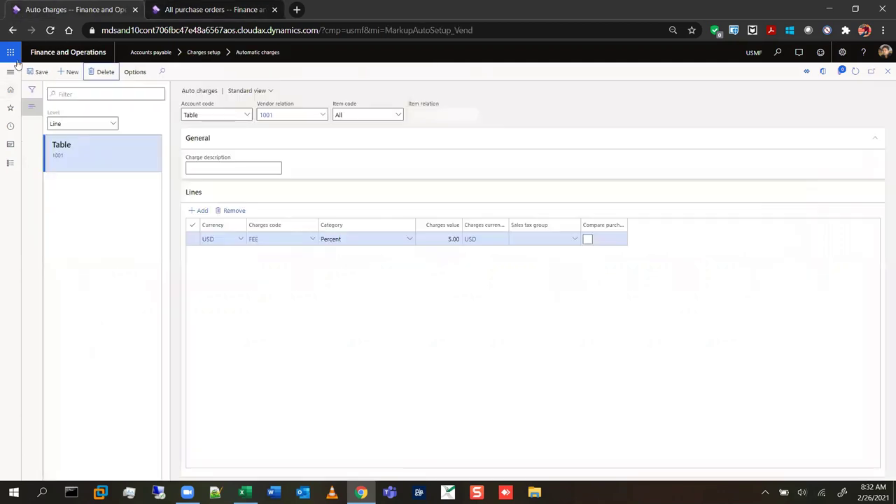
click(10, 71)
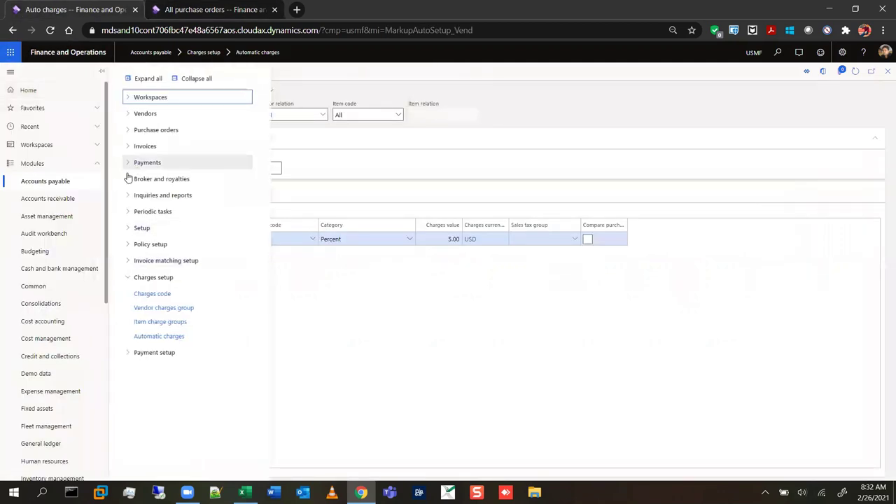
click(155, 294)
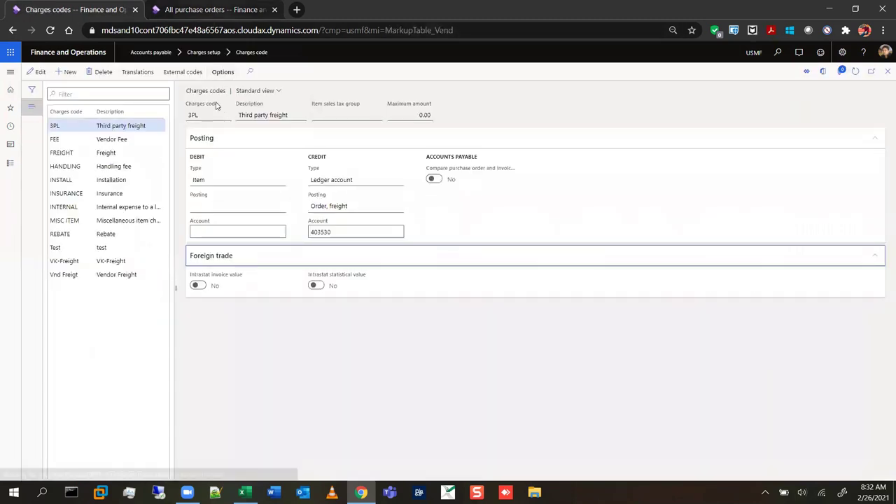
Create a charges code named VK -ThirdP and paste the copied link as its description.
click(65, 73)
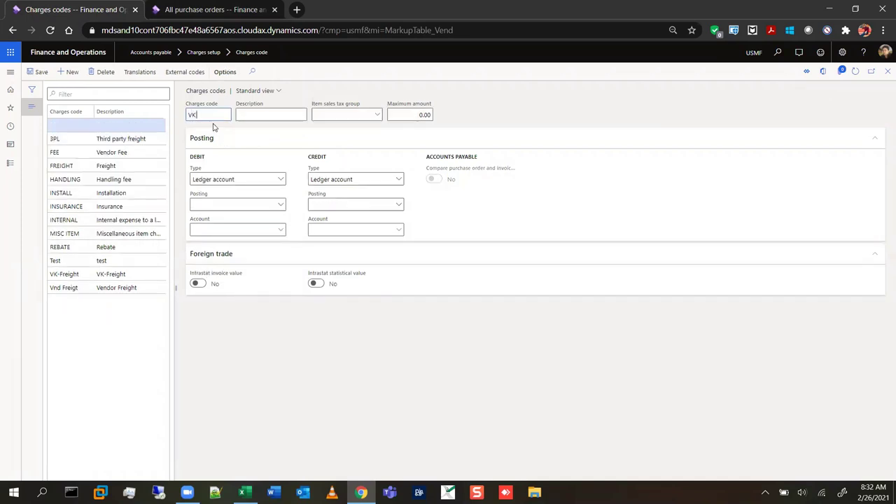
text(VK - Th)
key(BackSpace)
key(ctrl+shift+Left)
key(shift+Home)
key(Home)
key(ctrl+v)
key(Tab)
Set the VK -ThirdP charge's debit type to Item and its credit type to Ledger account.
click(280, 179)
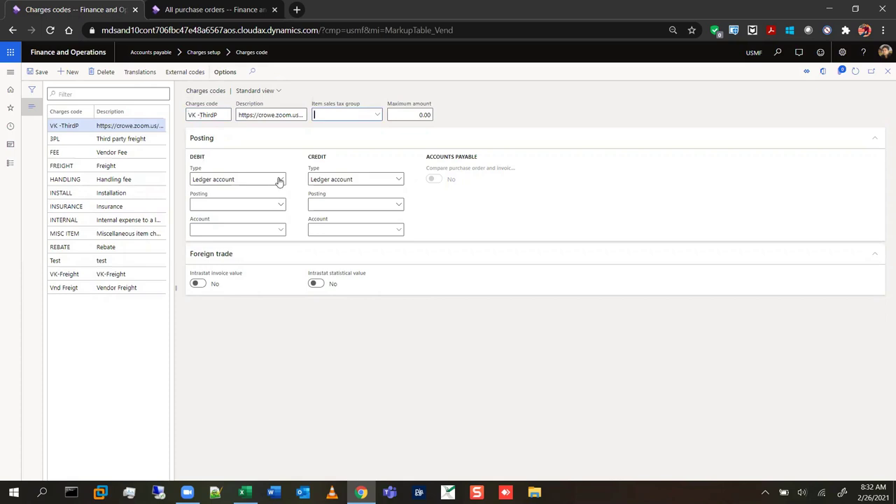
click(200, 193)
click(398, 181)
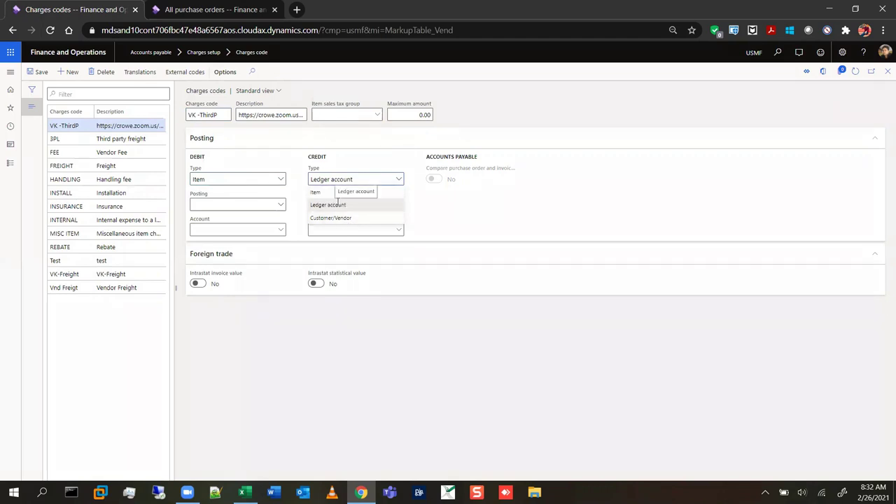
click(338, 204)
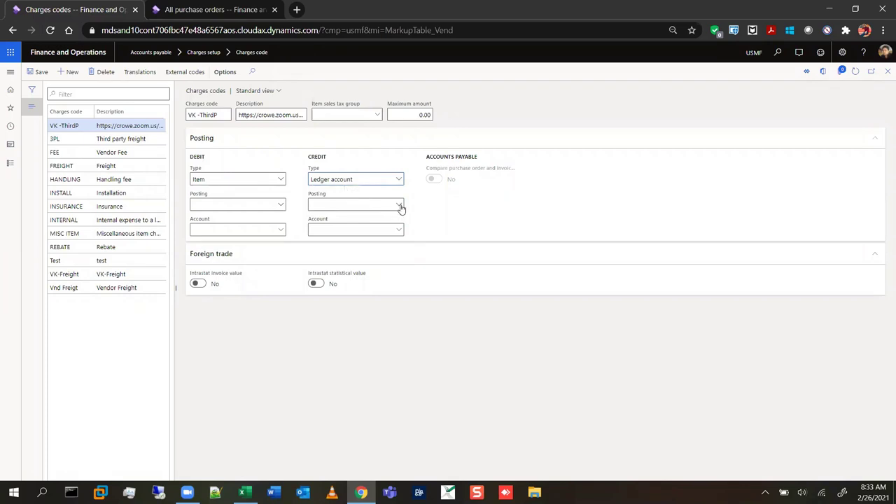
Set the credit posting type of the VK -ThirdP charges code to Order, freight.
click(400, 204)
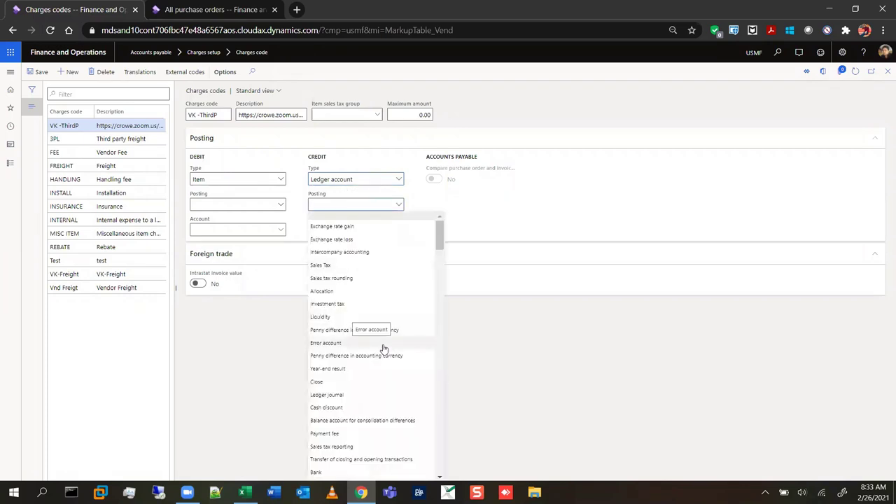
scroll(385, 361, down, 3)
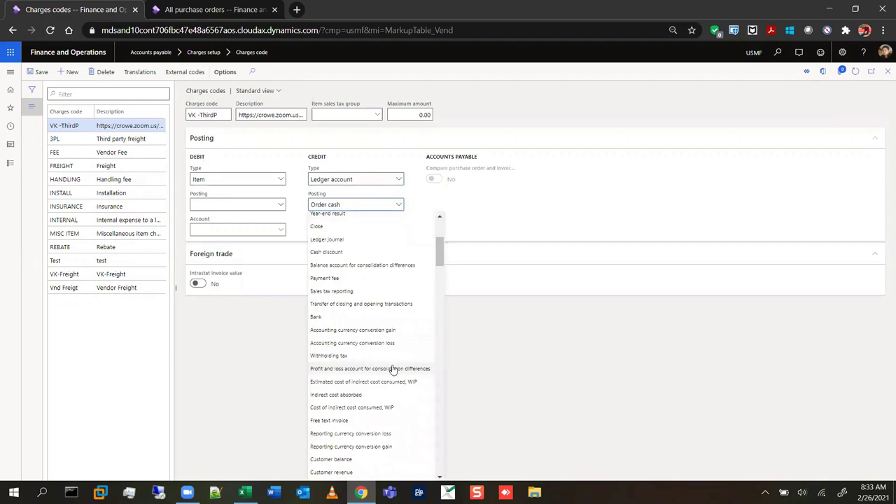
scroll(387, 369, down, 8)
scroll(391, 371, down, 5)
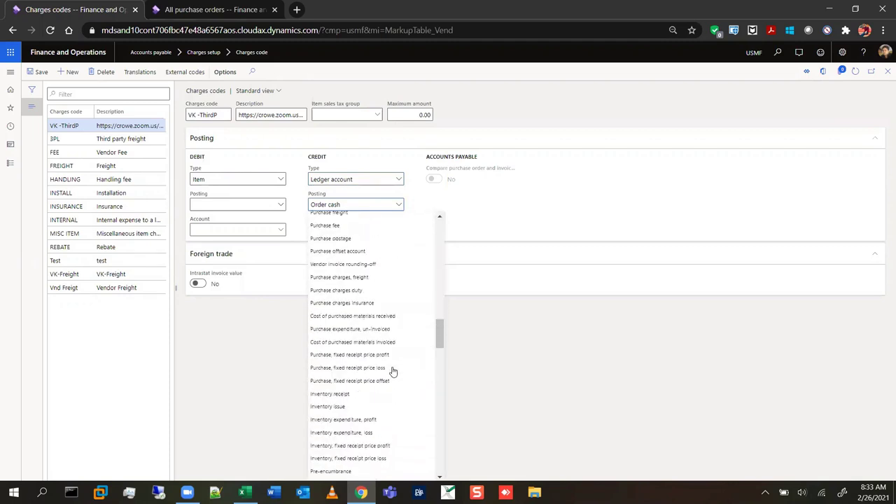
scroll(390, 370, down, 8)
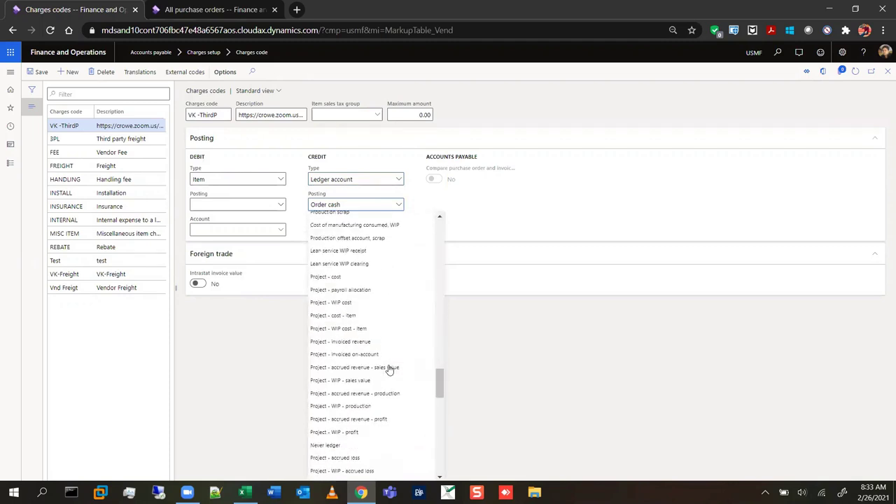
scroll(390, 370, down, 10)
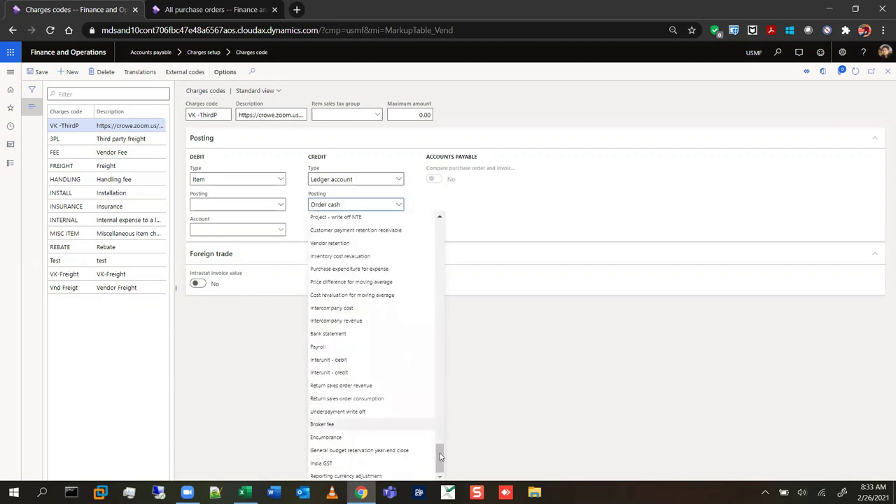
scroll(429, 413, up, 8)
scroll(430, 378, up, 10)
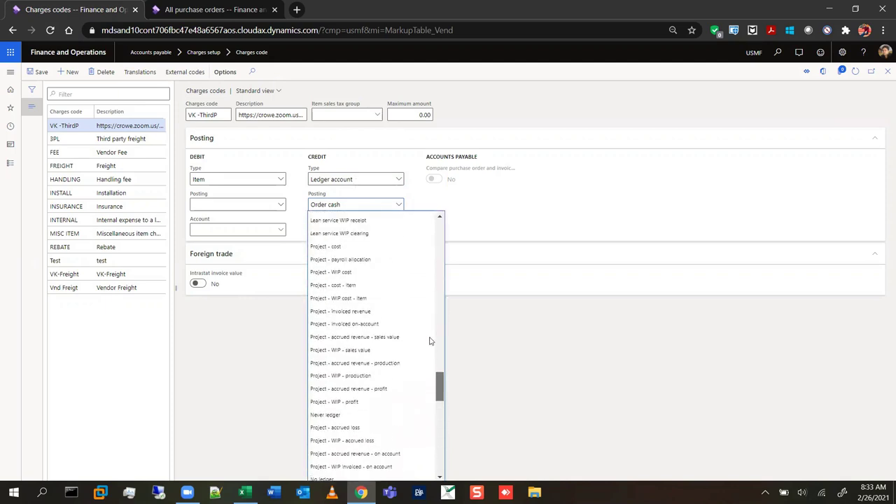
scroll(432, 300, up, 10)
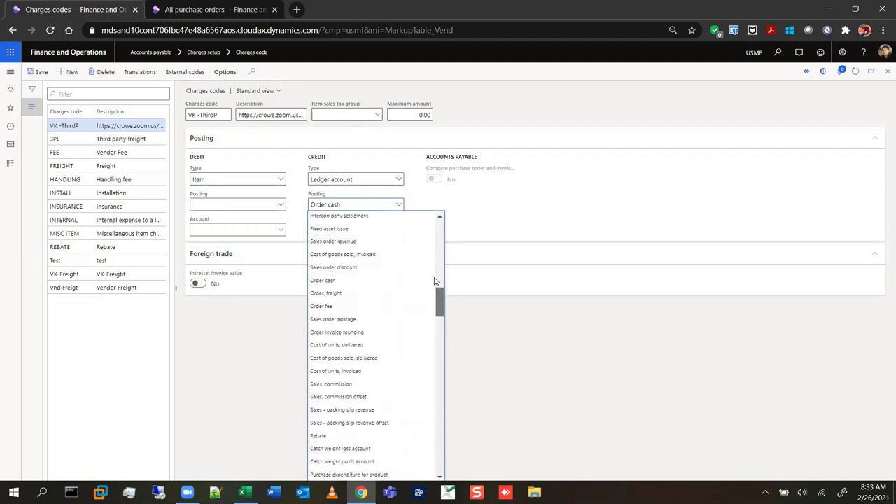
scroll(434, 258, up, 5)
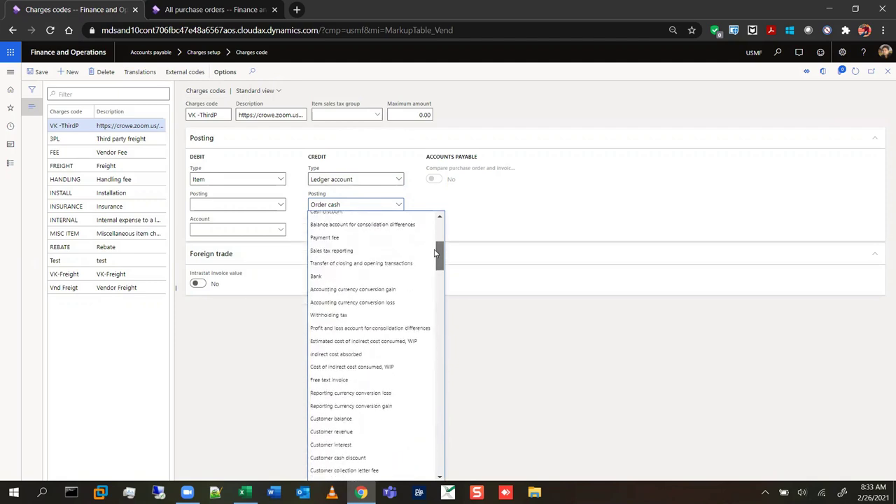
scroll(430, 287, down, 10)
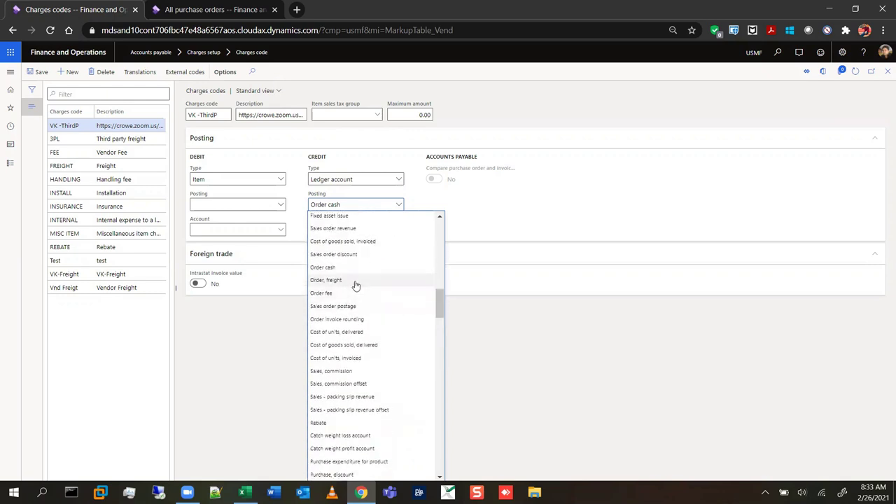
click(355, 281)
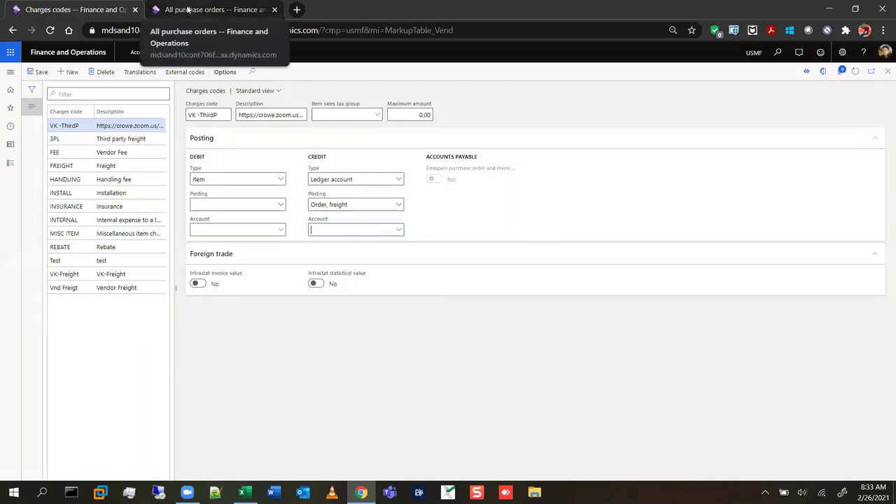
Duplicate the purchase orders browser tab and open the Main accounts page of the General ledger chart of accounts in it.
click(286, 10)
right_click(247, 9)
click(306, 77)
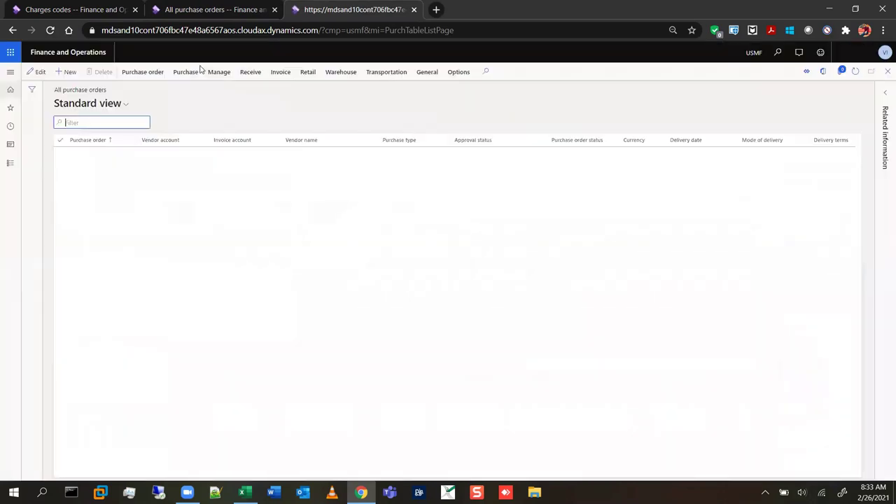
click(10, 71)
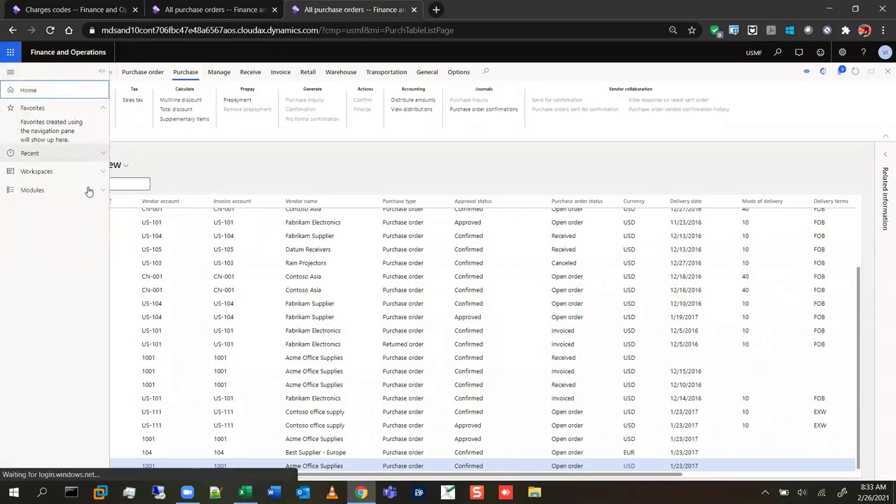
scroll(63, 279, down, 5)
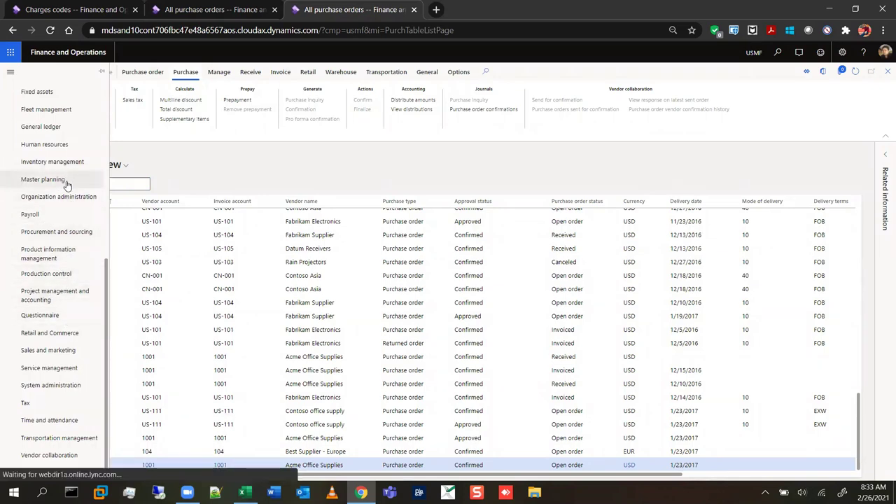
scroll(60, 211, up, 5)
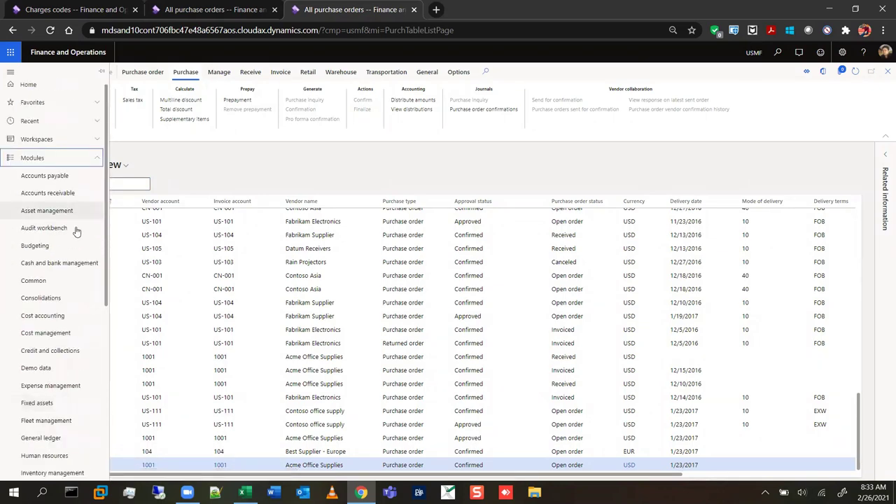
scroll(70, 179, down, 5)
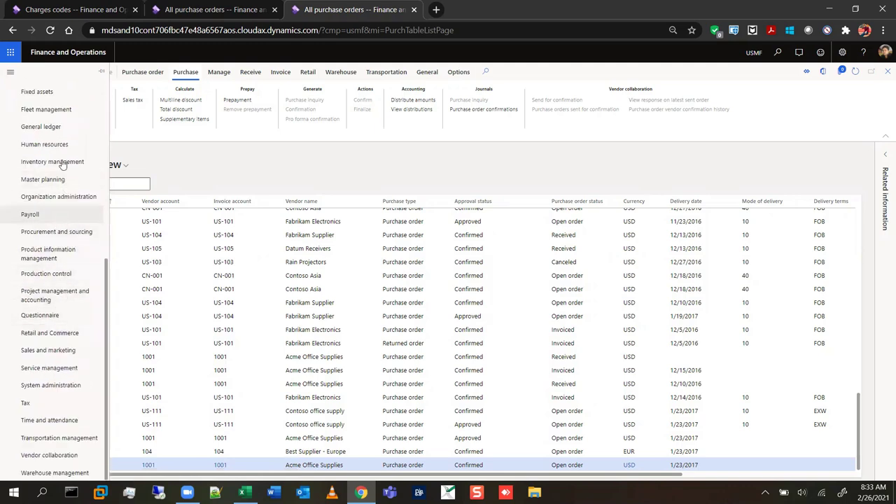
click(61, 135)
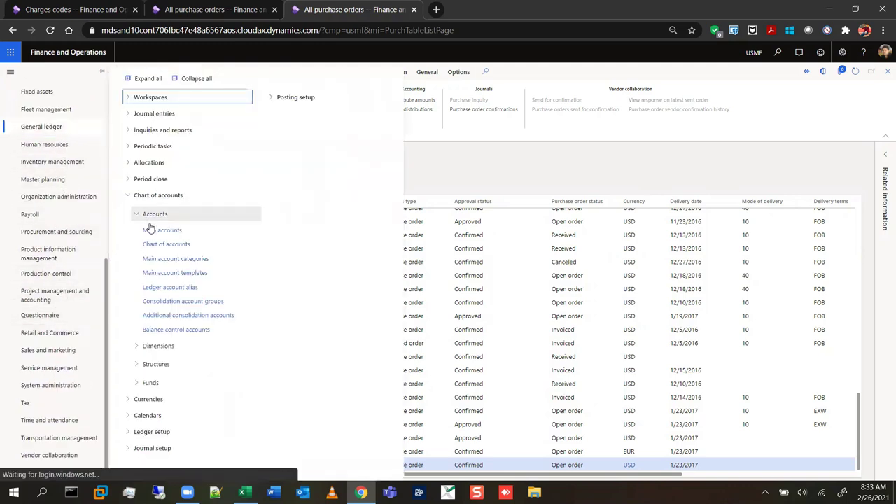
click(208, 233)
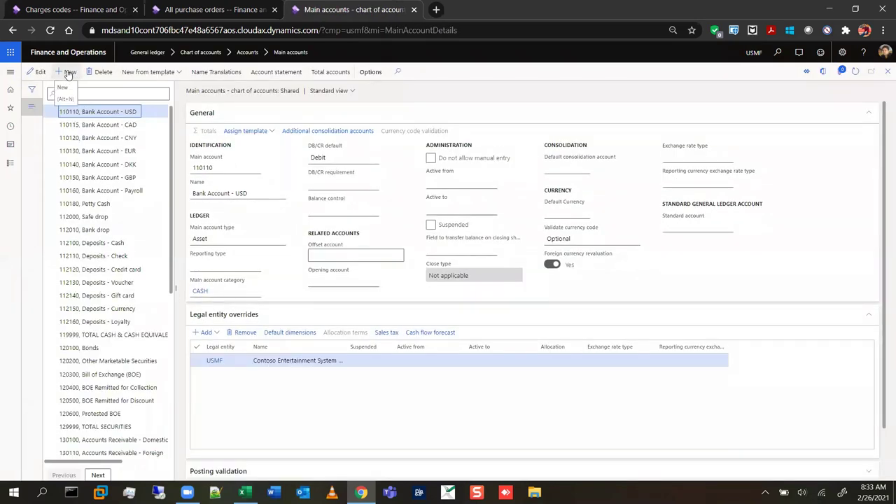
Create and save a main account numbered 191919 with the name Vendor Freight.
click(68, 73)
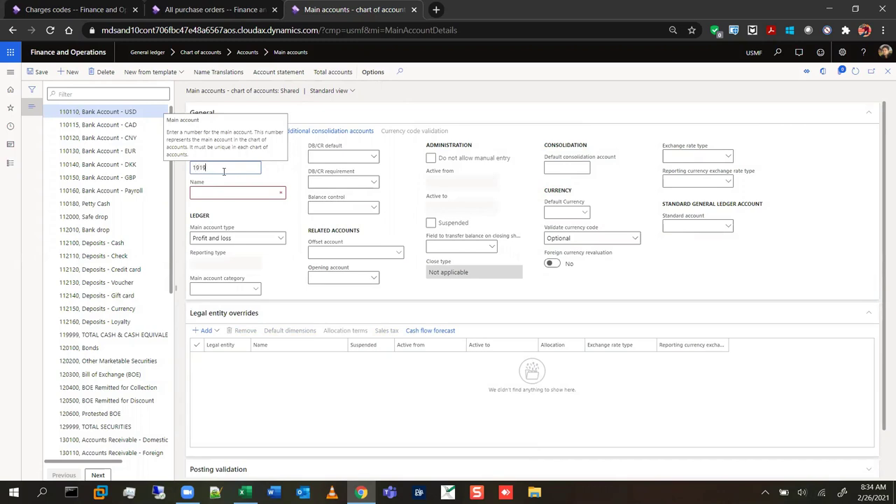
key(Tab)
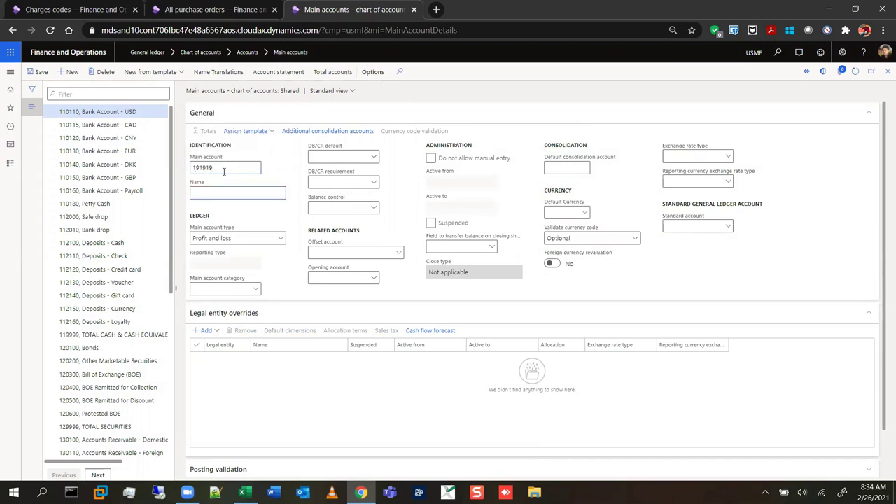
text(Vendor Freight)
key(Tab)
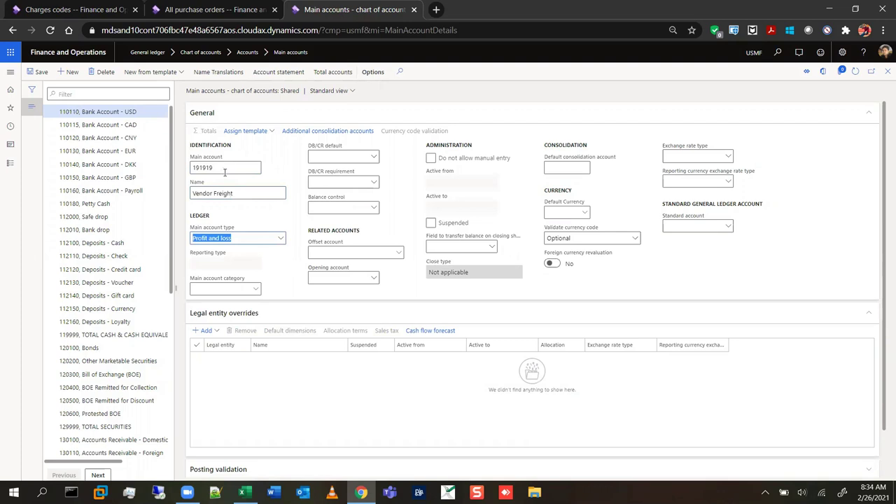
click(312, 313)
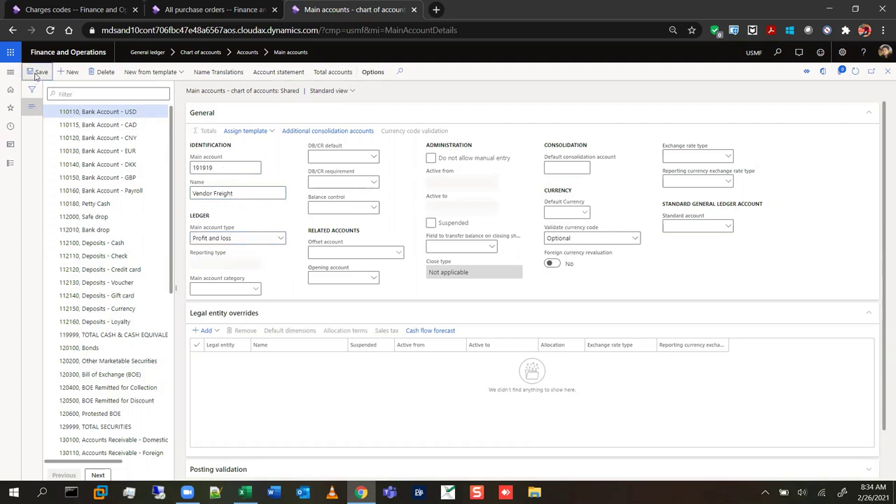
click(37, 73)
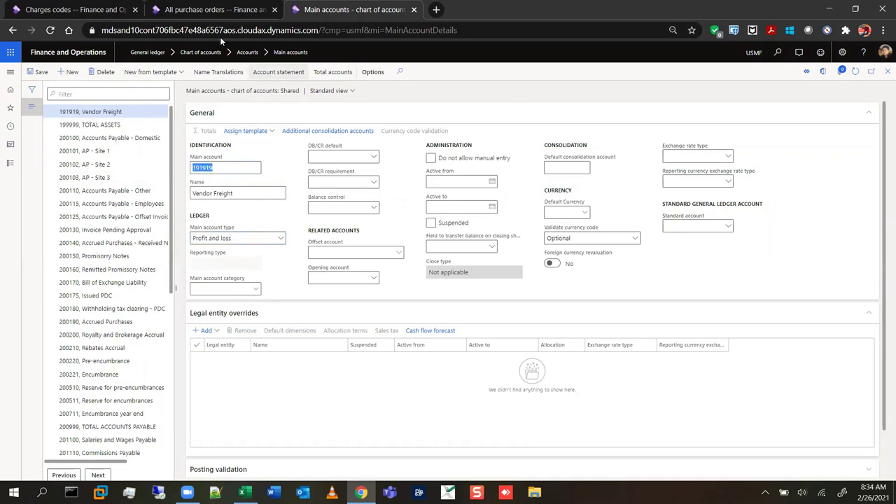
Return to the charges codes and set the credit account of VK -ThirdP to 191919, Vendor Freight.
click(184, 11)
click(95, 11)
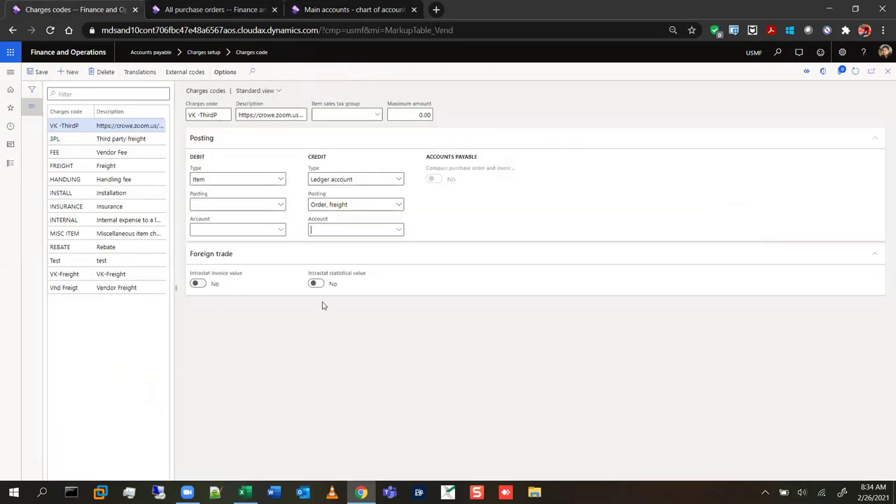
text(191919)
key(Tab)
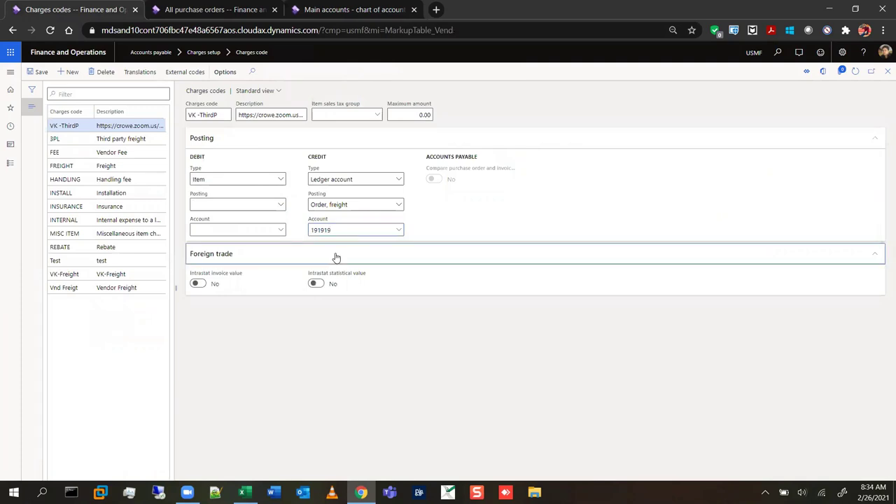
click(398, 233)
click(399, 231)
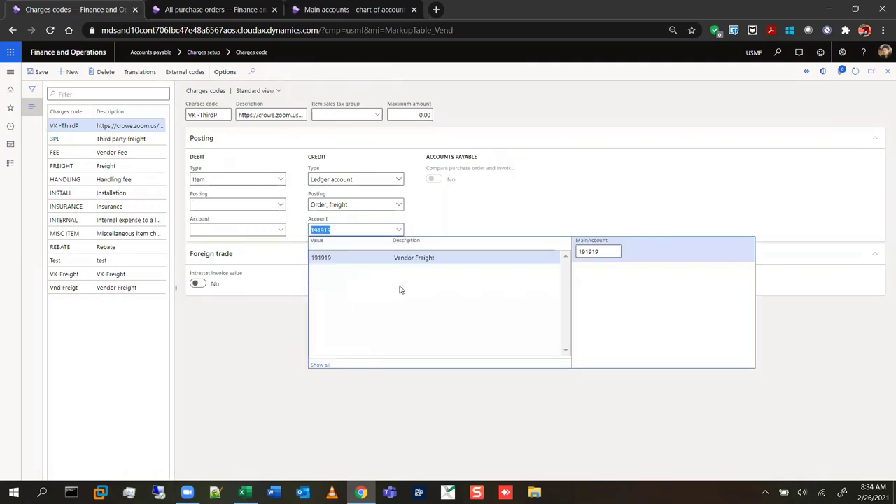
click(417, 258)
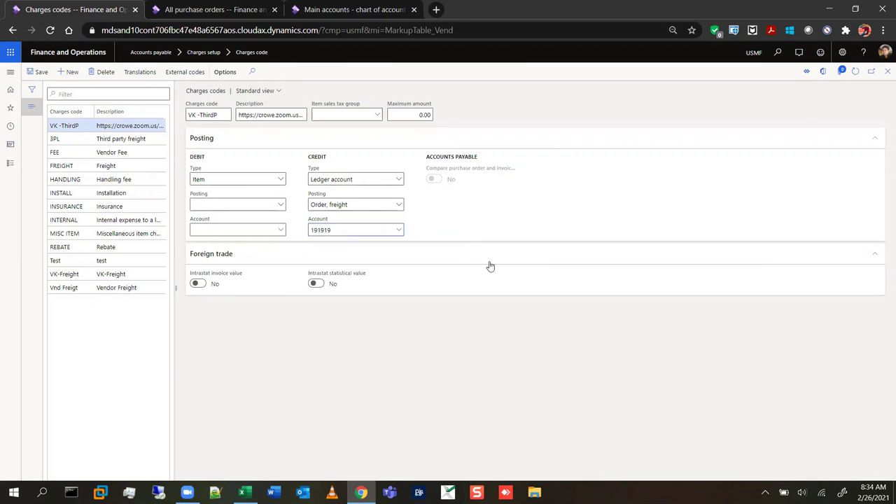
click(490, 266)
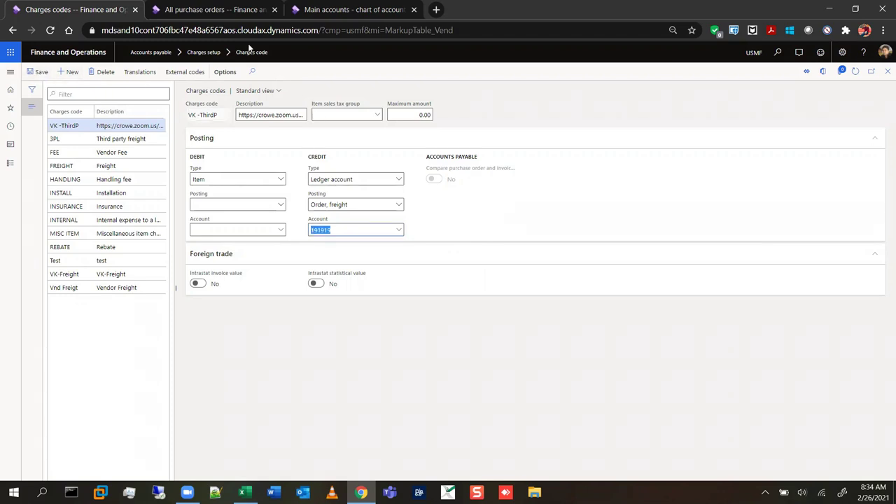
Switch to the purchase orders and create a new purchase order for vendor Apple Inc. with warehouse 11.
click(208, 11)
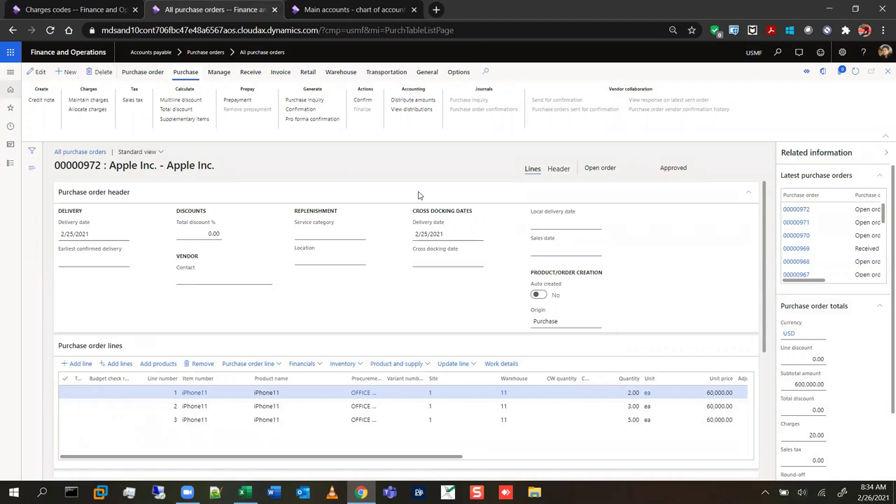
key(alt+n)
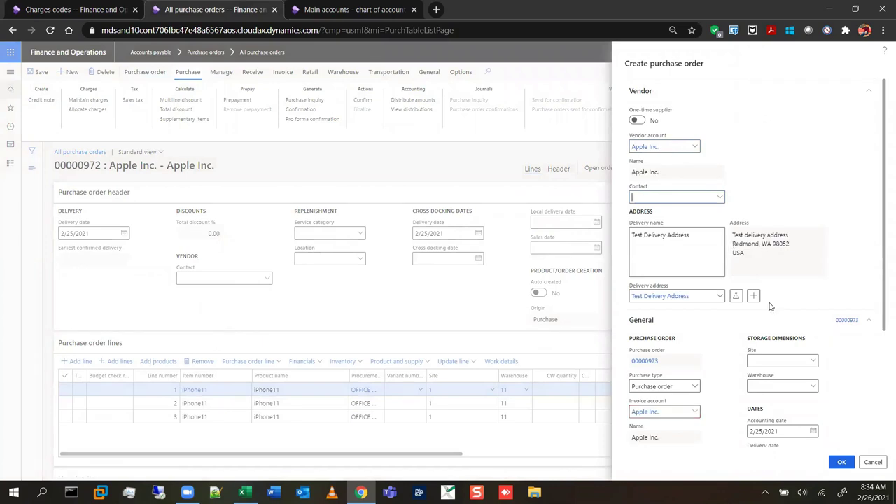
scroll(770, 306, down, 2)
text(11)
key(Tab)
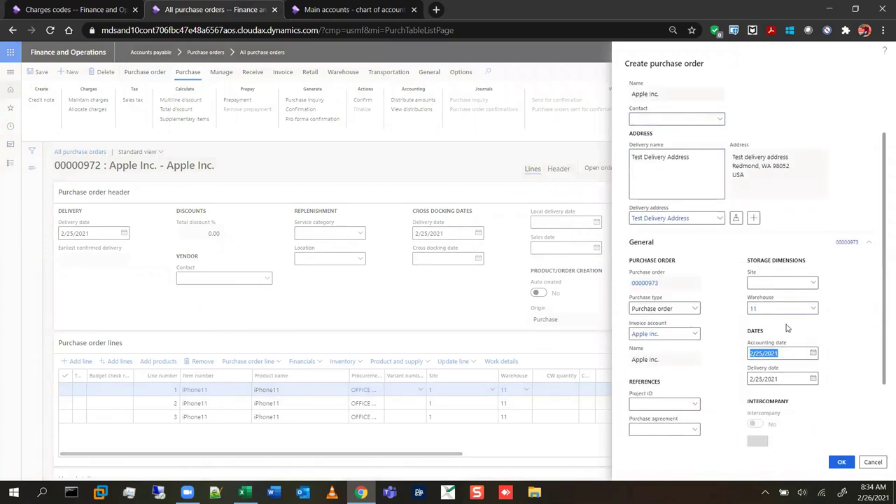
scroll(792, 330, down, 2)
click(842, 462)
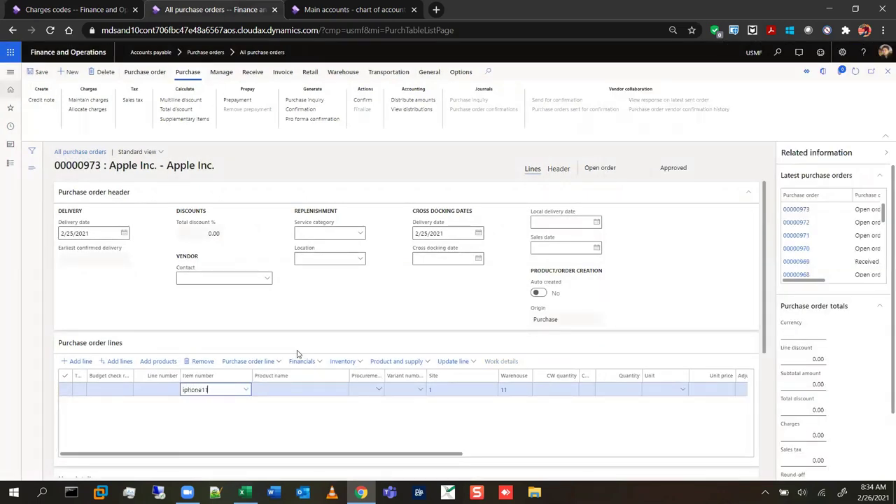
Fill the first line of the new purchase order with item iPhone11 and a quantity of 20.
text(iphone11)
key(Tab)
key(Tab)
key(Tab)
key(Tab)
key(Tab)
key(Tab)
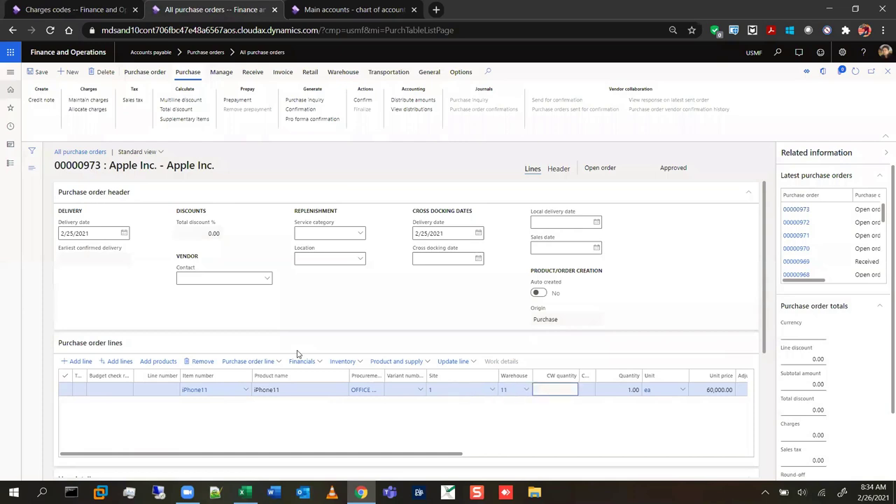
text(1)
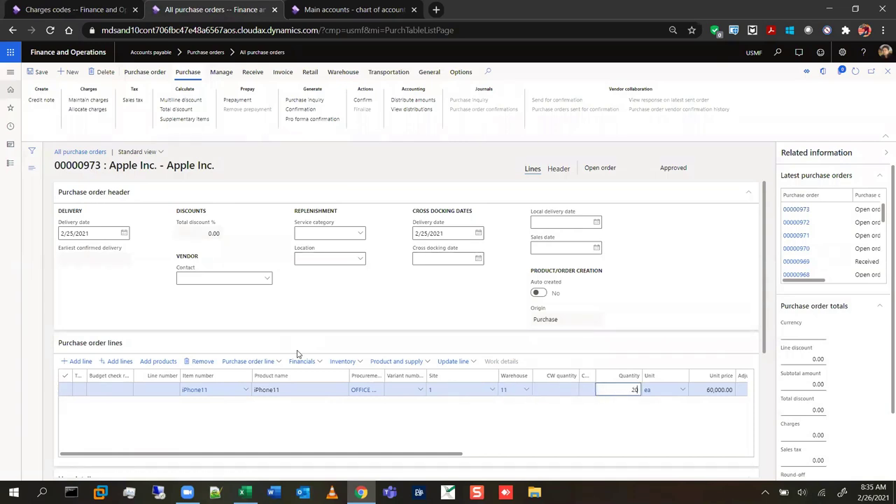
text(0)
key(Tab)
key(Tab)
key(Tab)
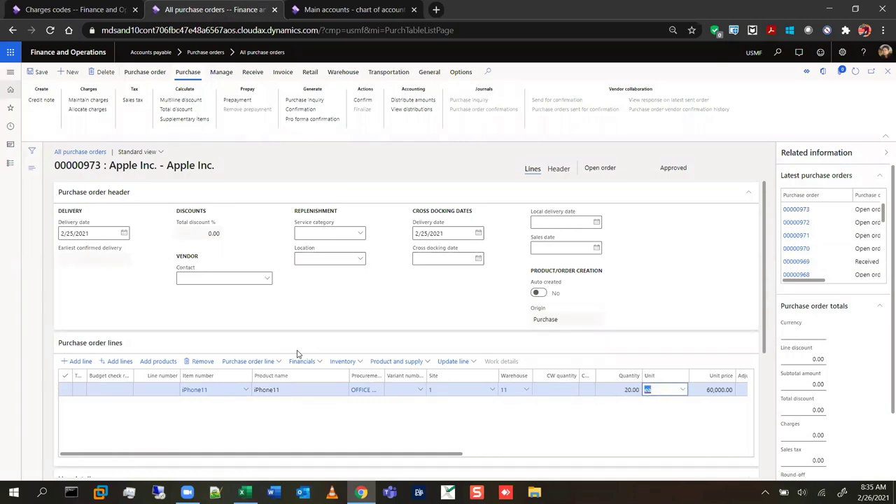
Open charges maintenance for the iPhone11 order line and choose VK -ThirdP as the charges code.
click(321, 361)
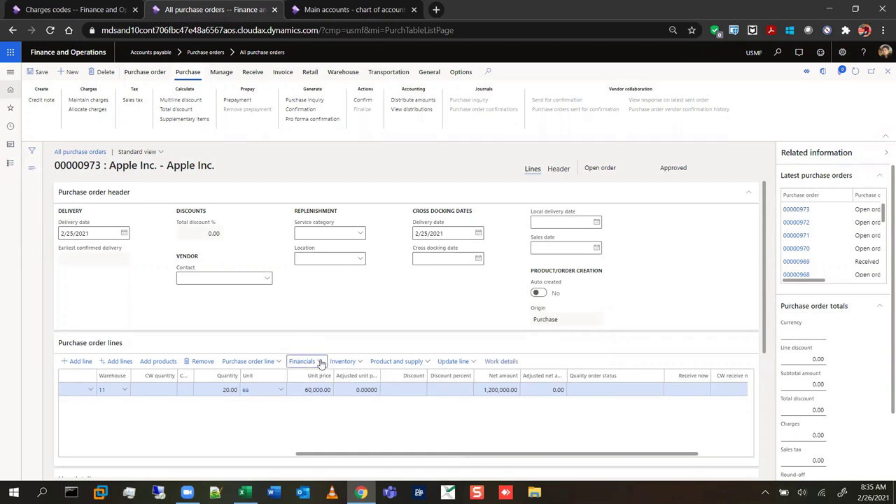
click(302, 361)
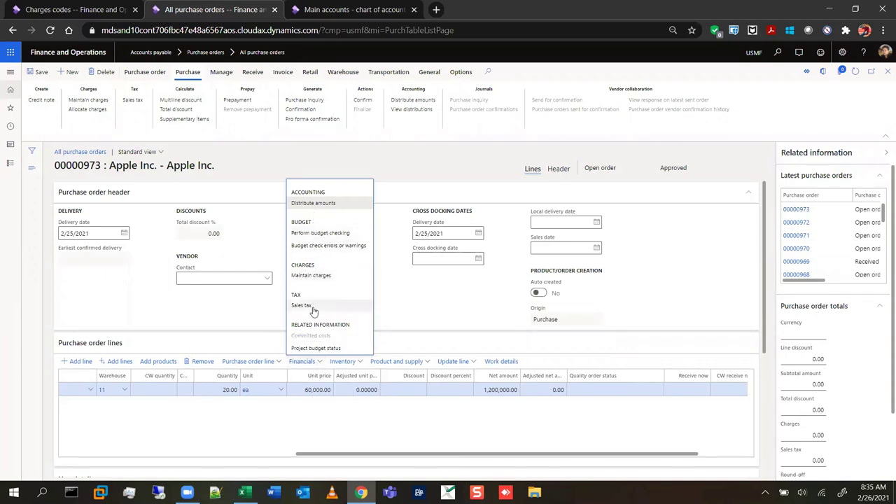
click(318, 278)
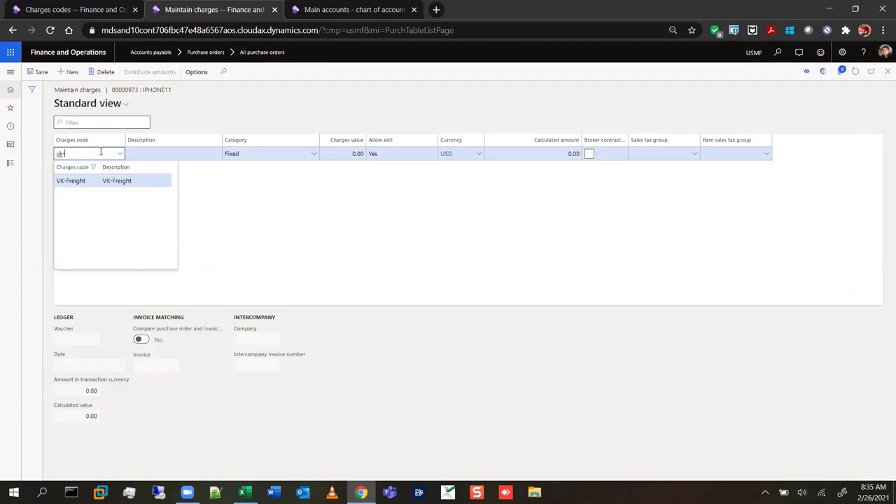
key(BackSpace)
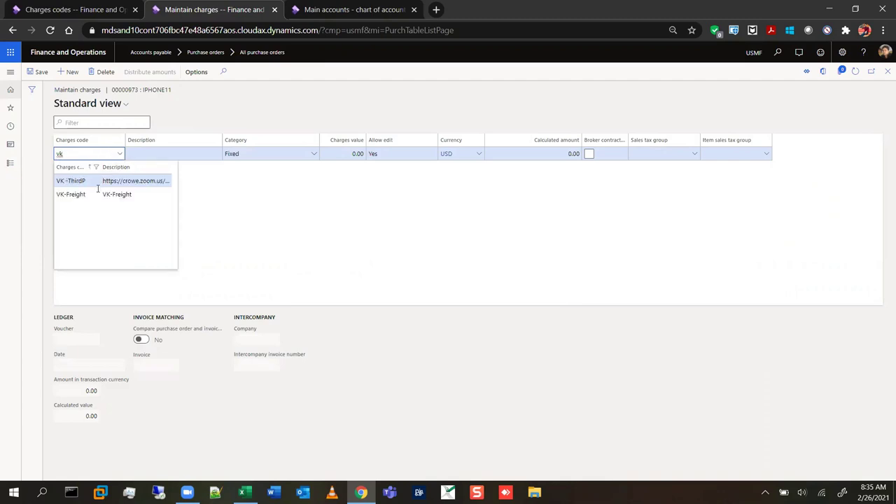
click(93, 180)
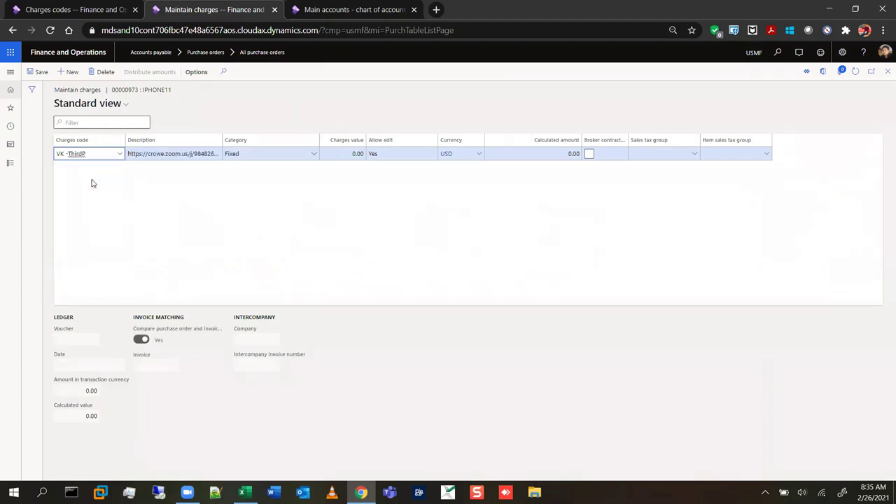
Set the value of the fixed VK -ThirdP charge to 40, save it and return to the purchase order.
key(Tab)
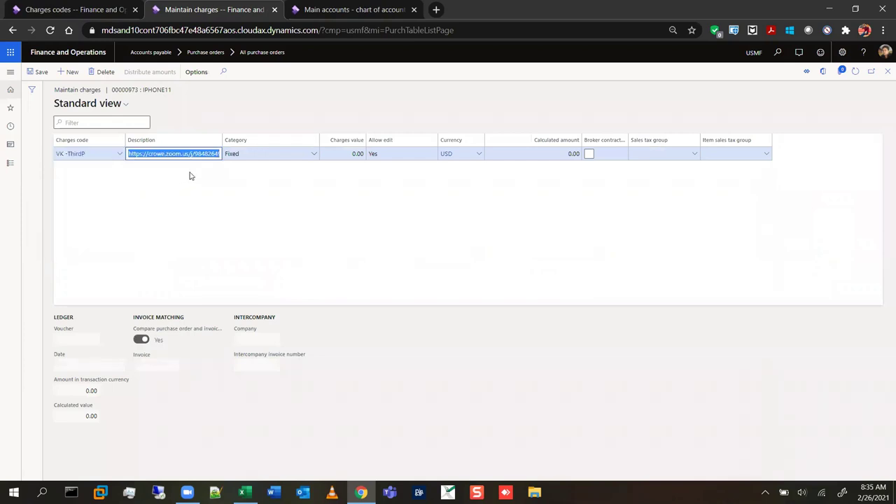
key(Tab)
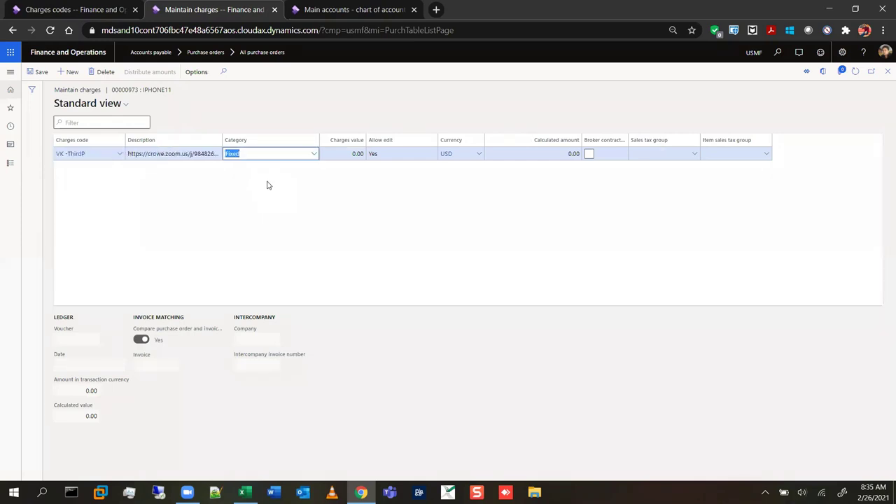
key(Tab)
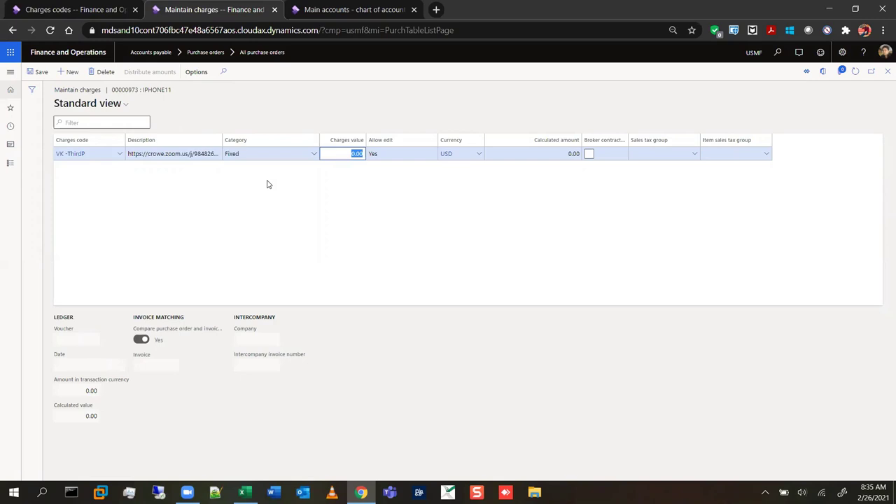
text(40)
key(Tab)
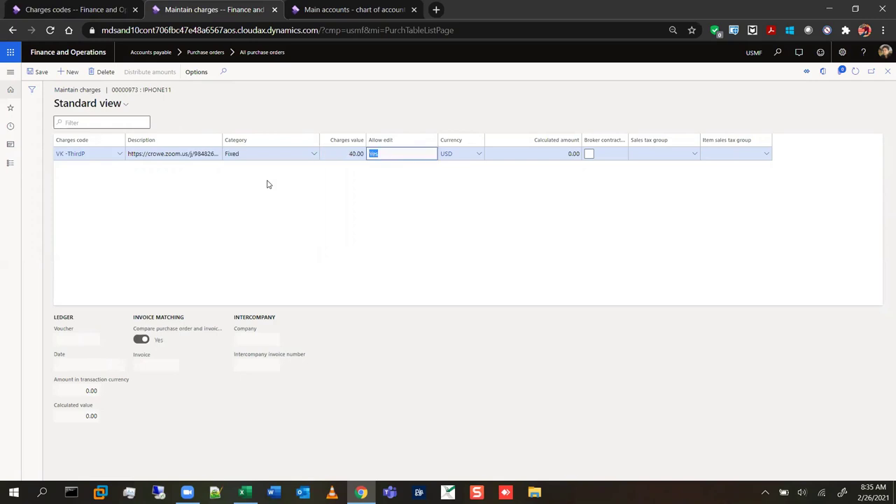
click(39, 75)
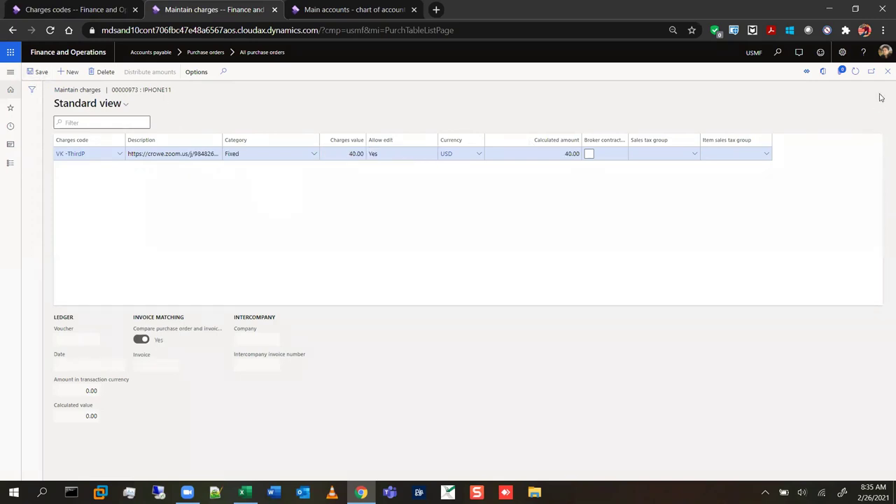
click(887, 72)
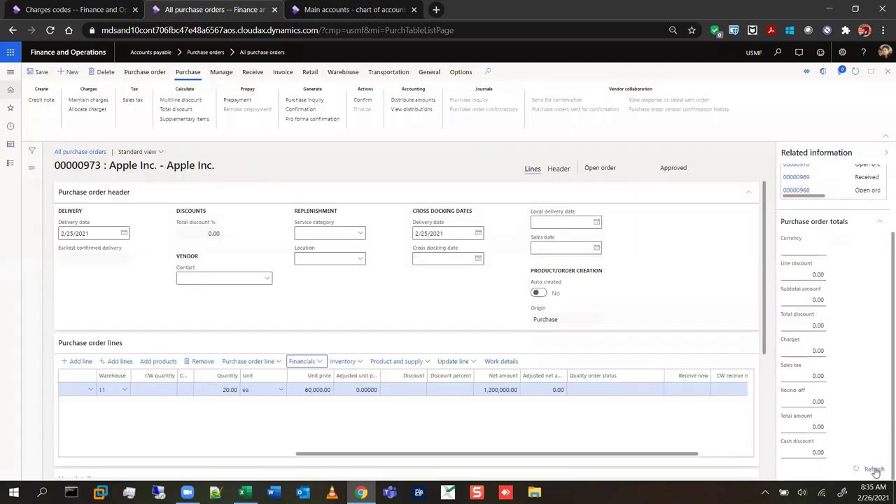
Delete the FREIGHT charge from the purchase order header and refresh the purchase order totals.
click(875, 470)
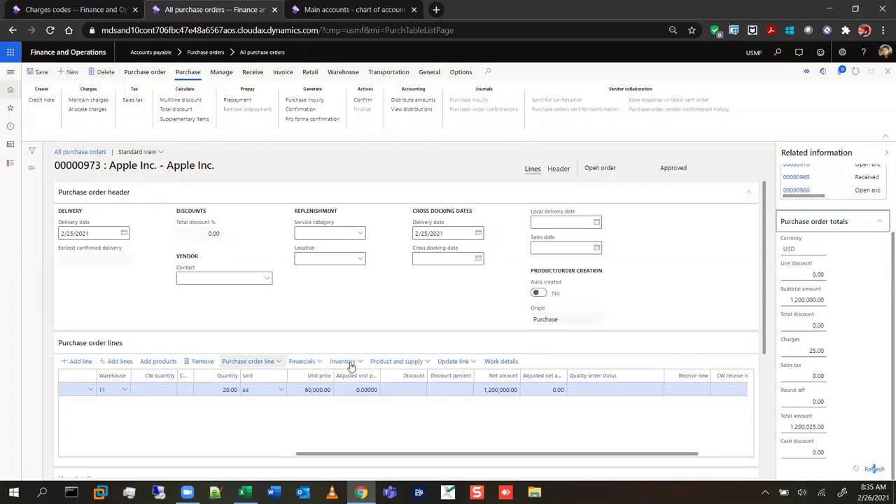
click(89, 100)
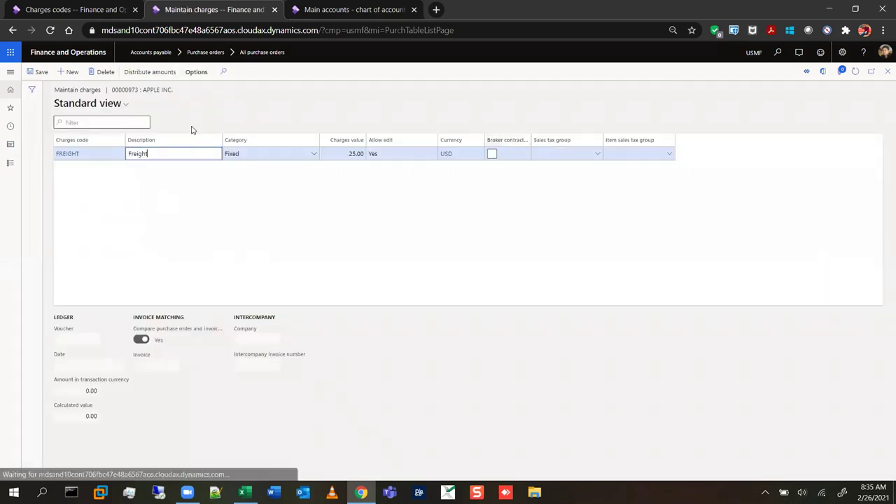
click(95, 72)
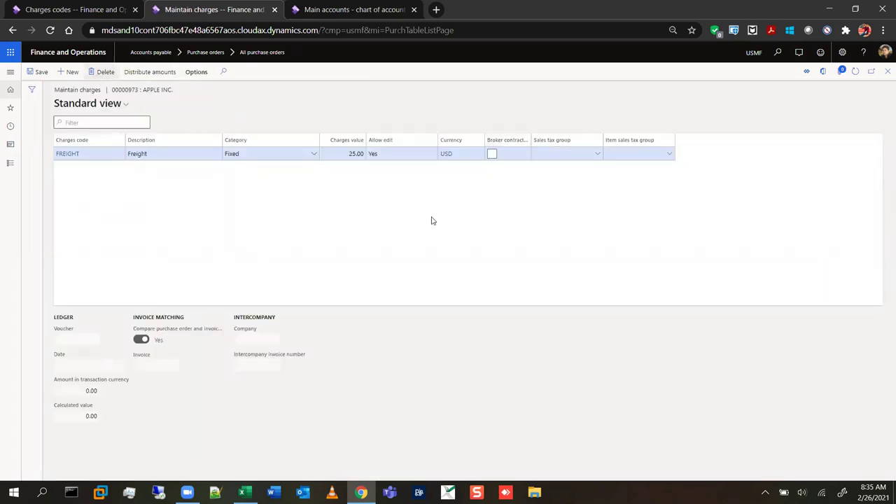
click(503, 252)
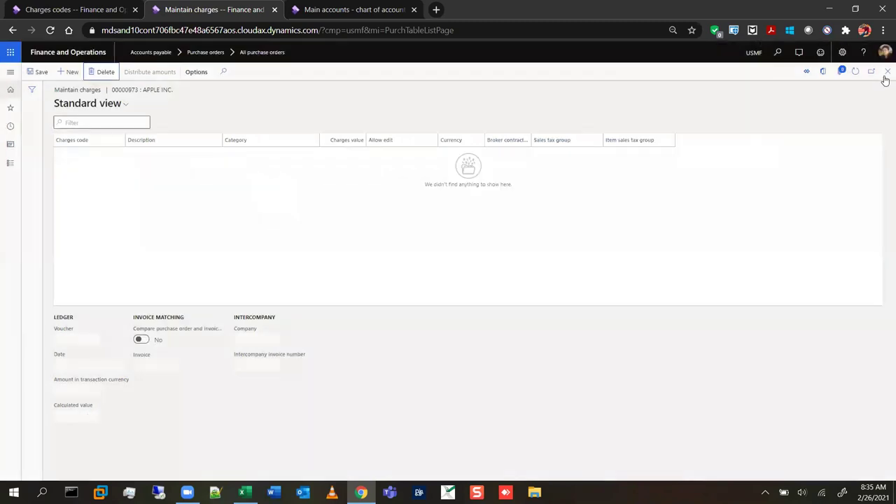
click(888, 71)
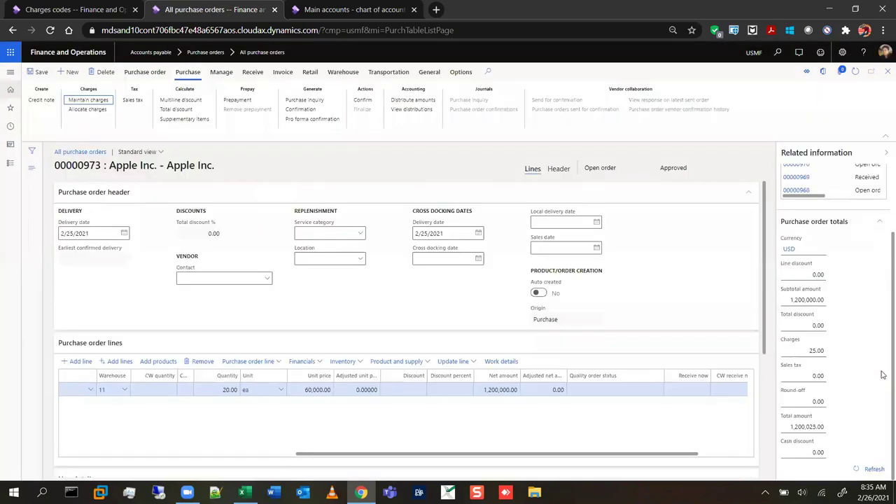
click(874, 469)
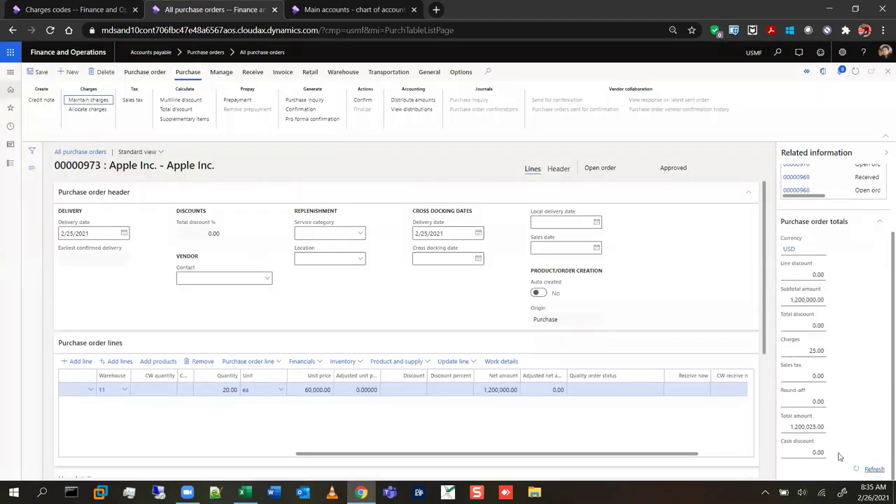
click(808, 348)
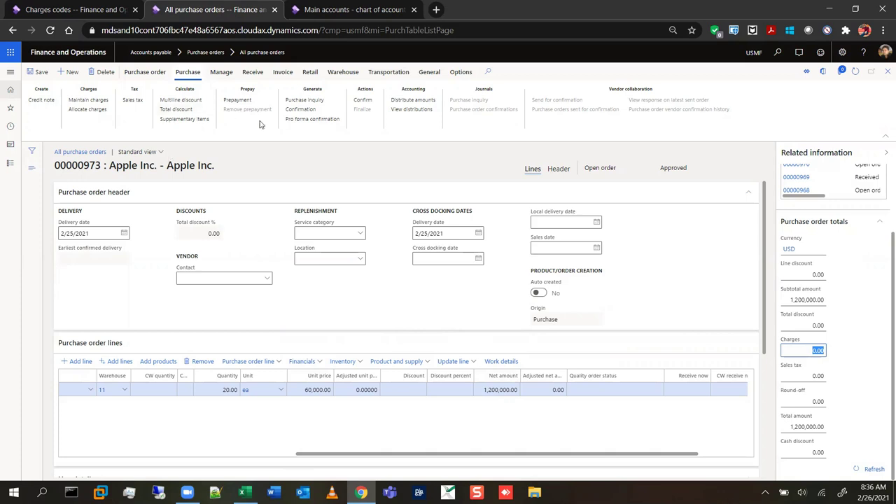
Confirm the Apple Inc. purchase order.
click(146, 73)
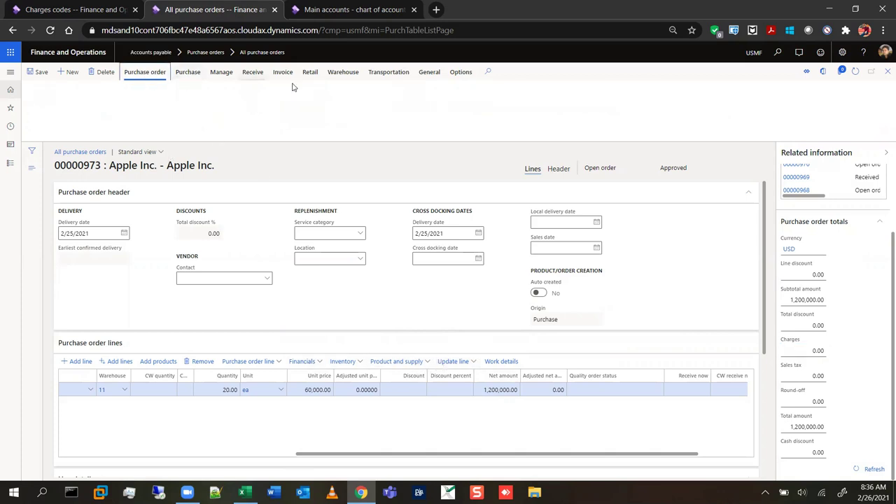
click(195, 76)
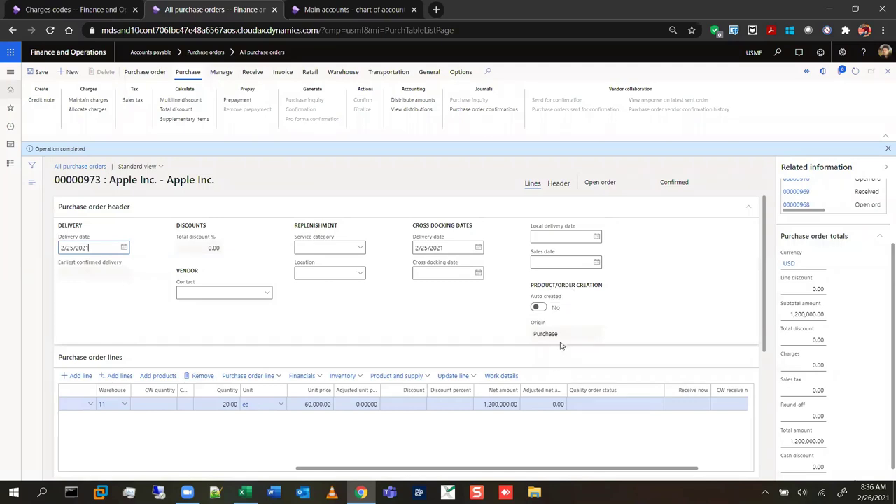
mouse_move(563, 337)
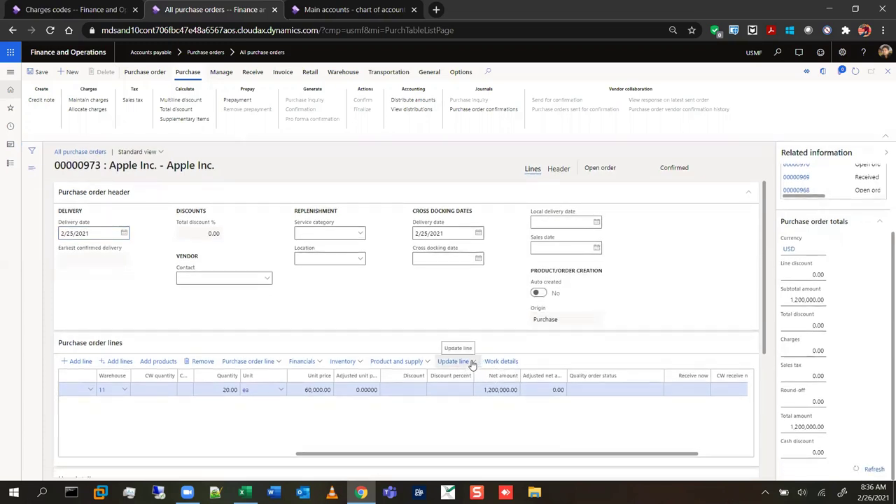
Register the 20 iPhone11 units of the order line under batch number A2 and confirm the registration.
click(472, 365)
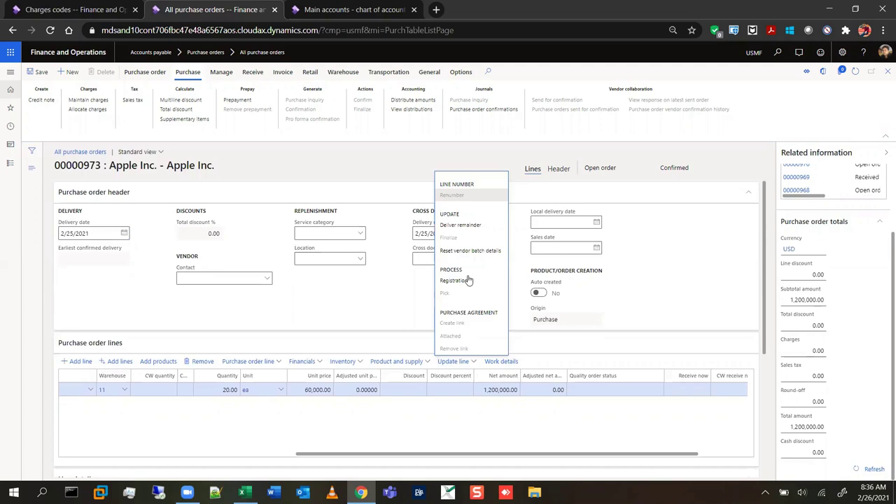
click(468, 280)
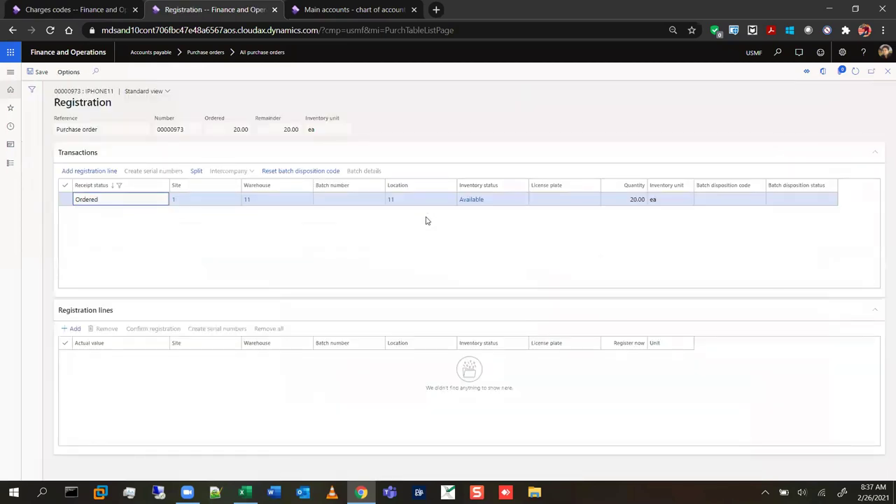
click(687, 105)
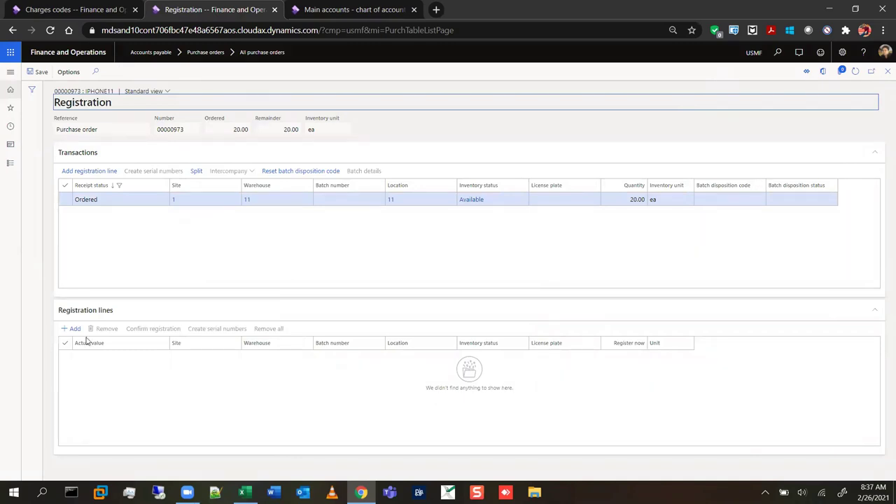
click(70, 173)
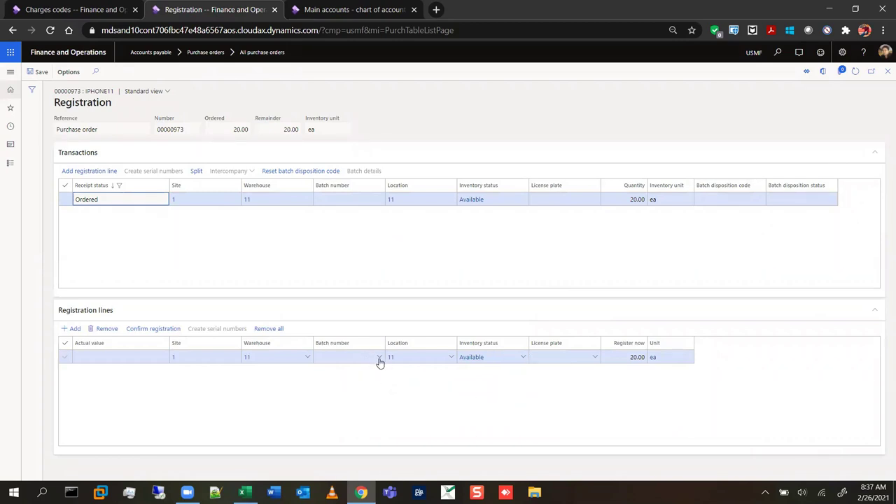
click(349, 357)
click(379, 357)
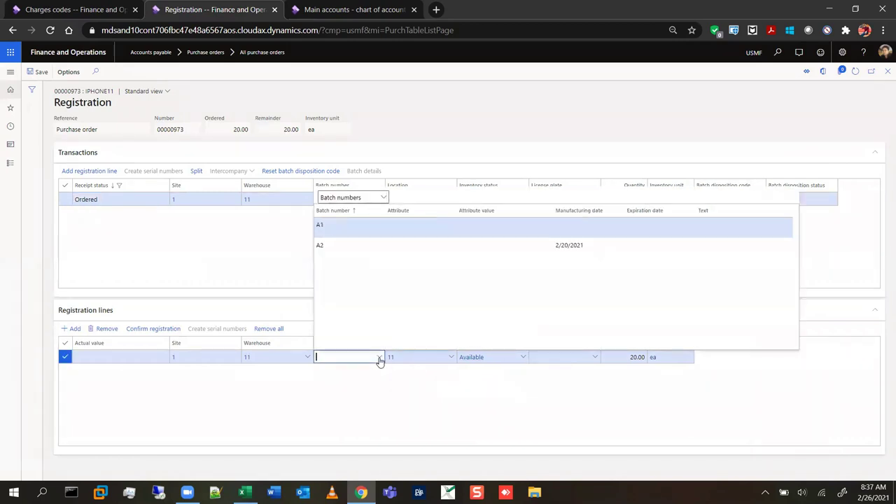
click(340, 246)
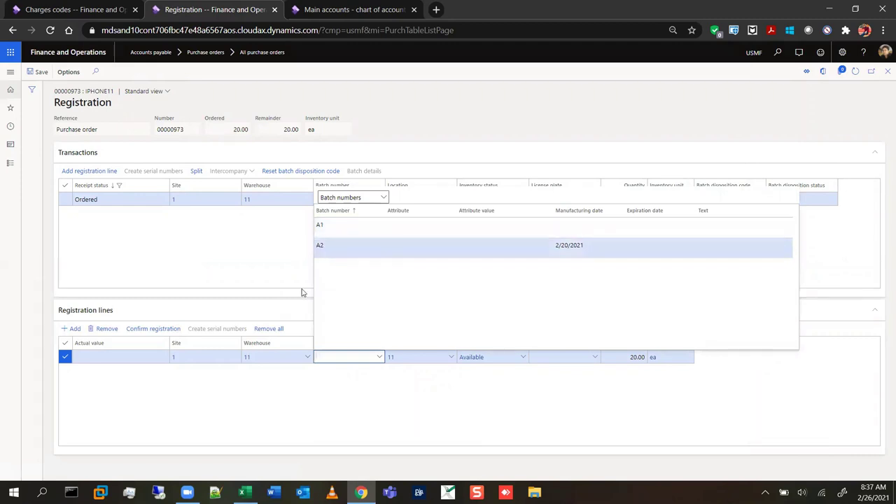
click(176, 328)
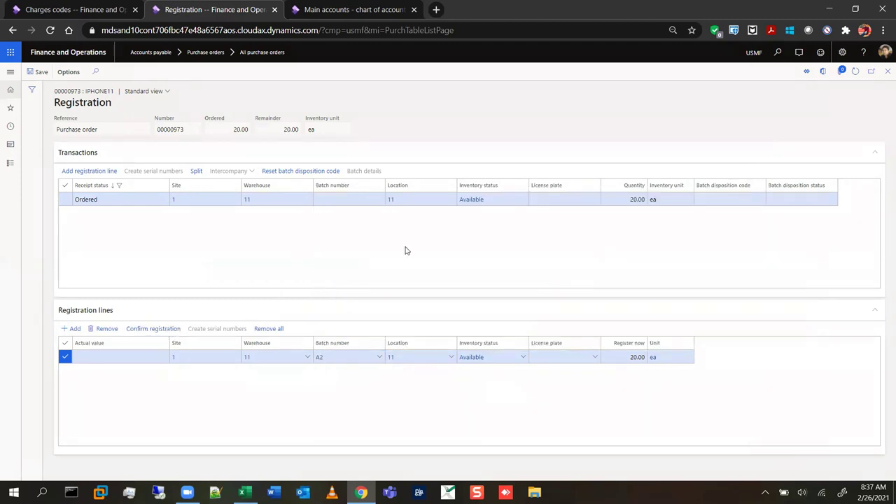
click(886, 73)
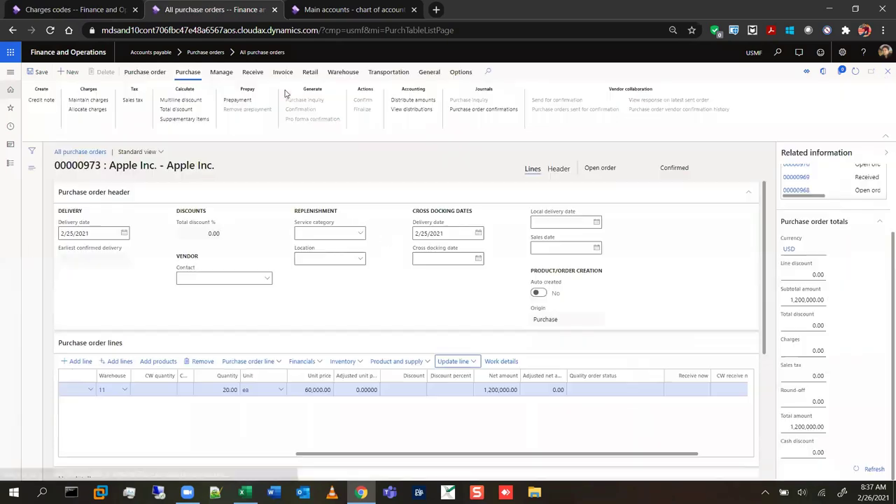
Post a product receipt for the registered quantity of the order with product receipt number xbetd.
click(222, 73)
click(253, 72)
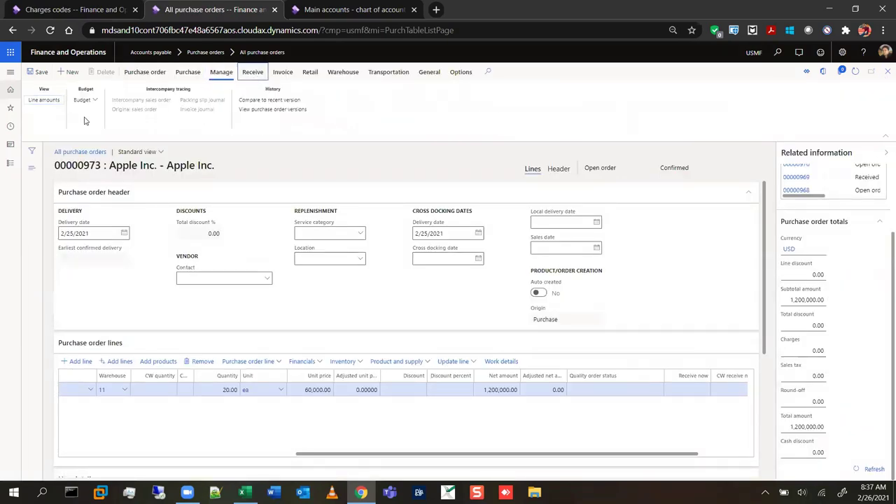
click(47, 109)
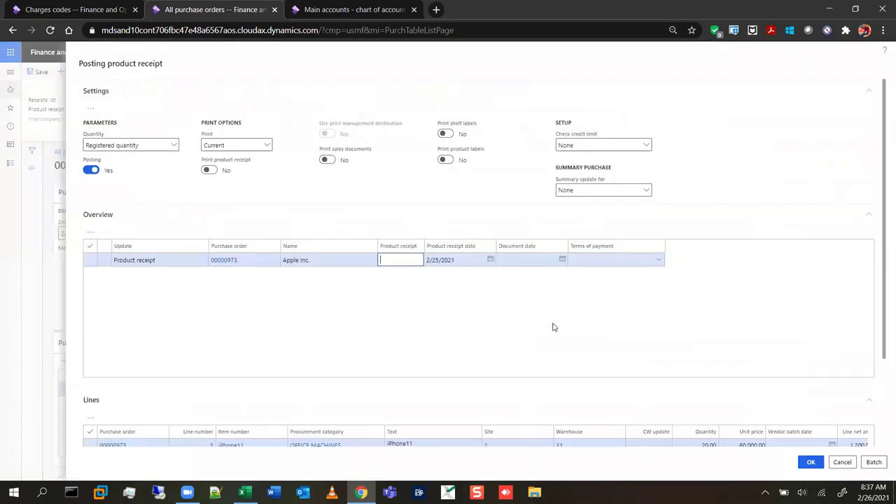
text(xbetd)
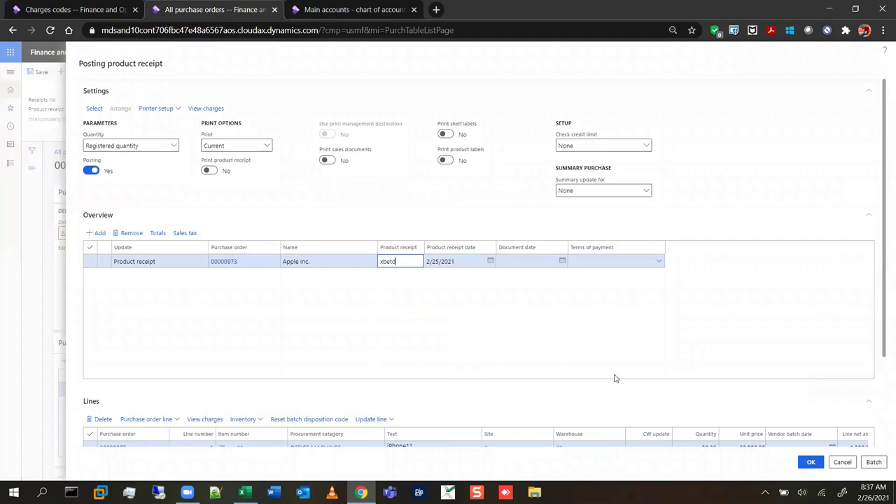
scroll(841, 408, down, 3)
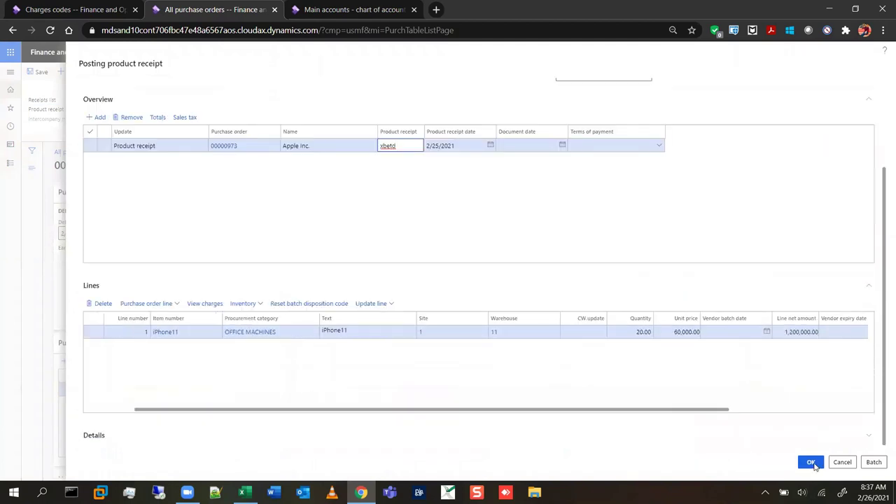
key(Return)
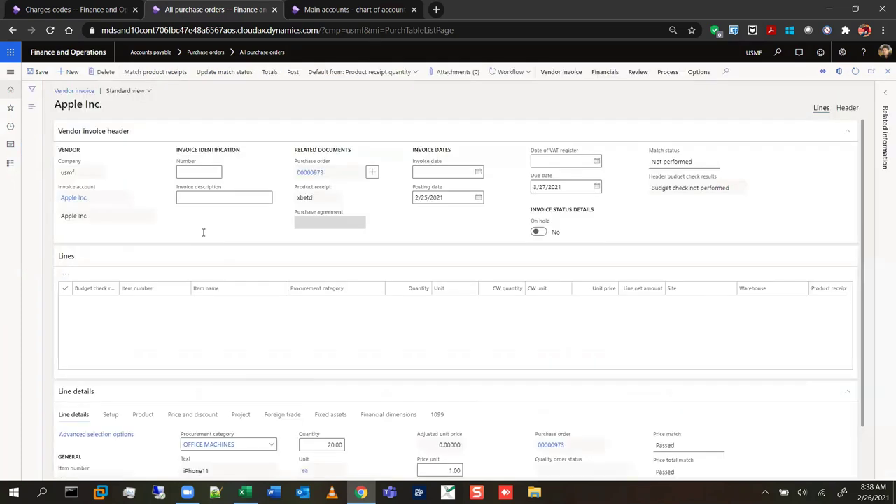
Enter invoice number edfgvwr and invoice date 2/25/2021 on the vendor invoice, and match it to product receipt xbetd.
text(edfgvwr)
click(445, 235)
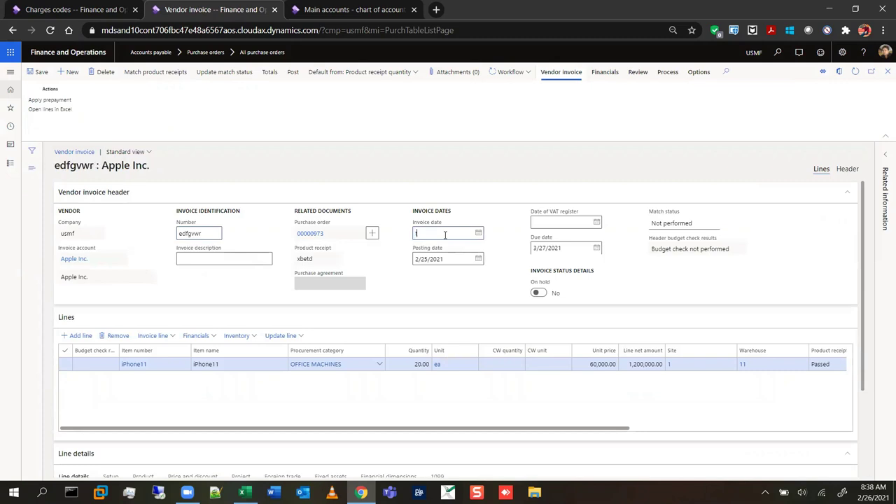
text(t)
key(Tab)
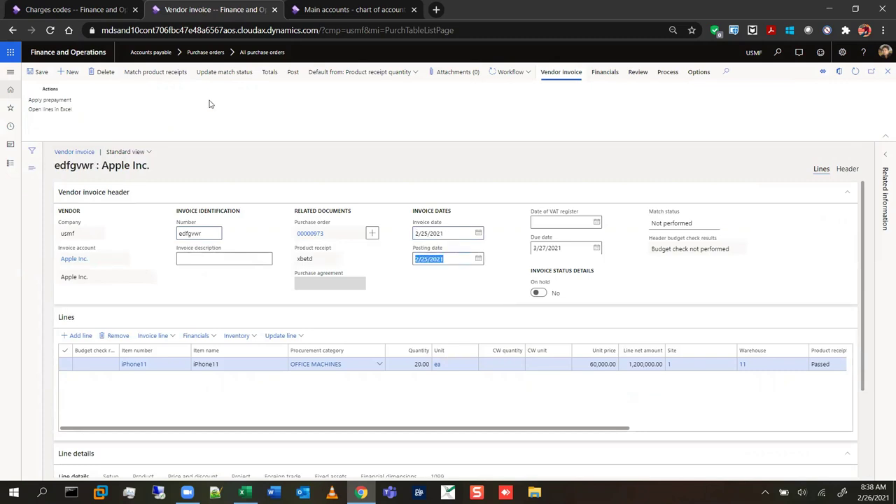
click(437, 217)
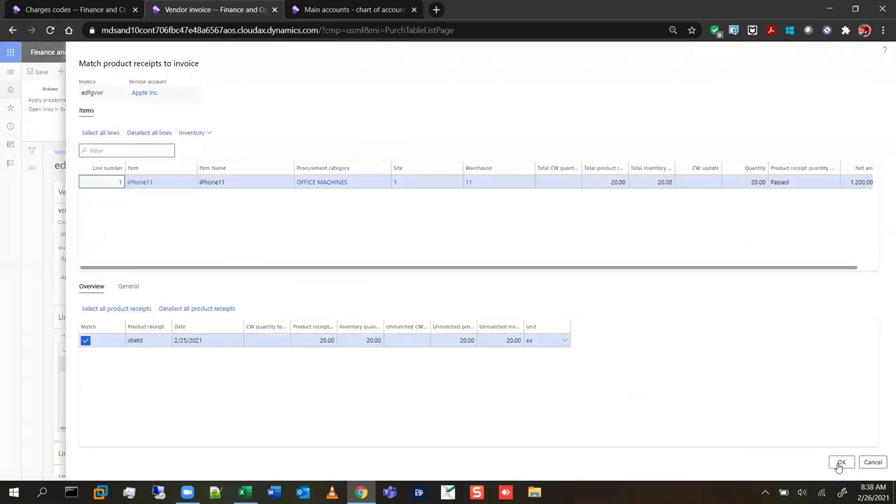
click(840, 465)
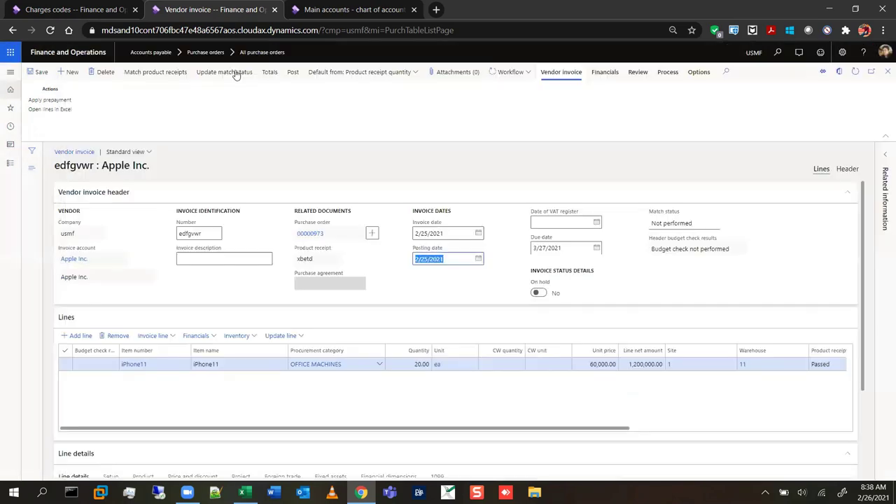
Update the vendor invoice's match status and try to post it, checking the posting message details.
click(237, 73)
click(294, 73)
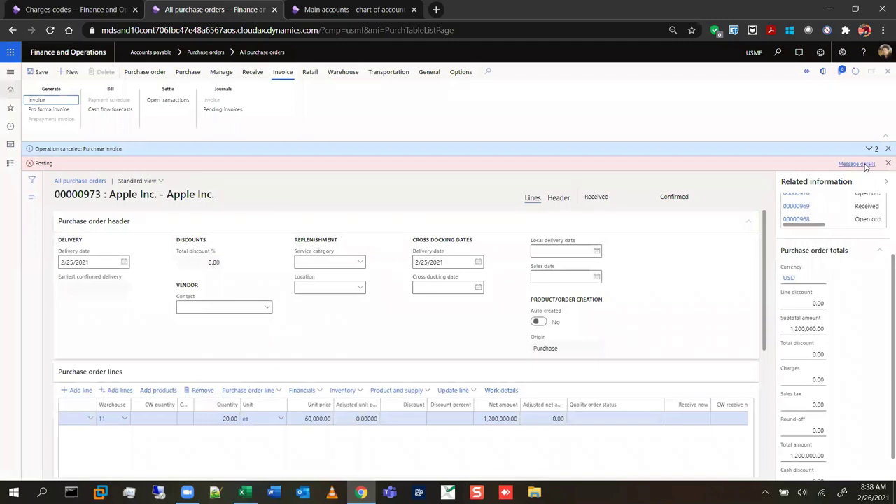
click(858, 164)
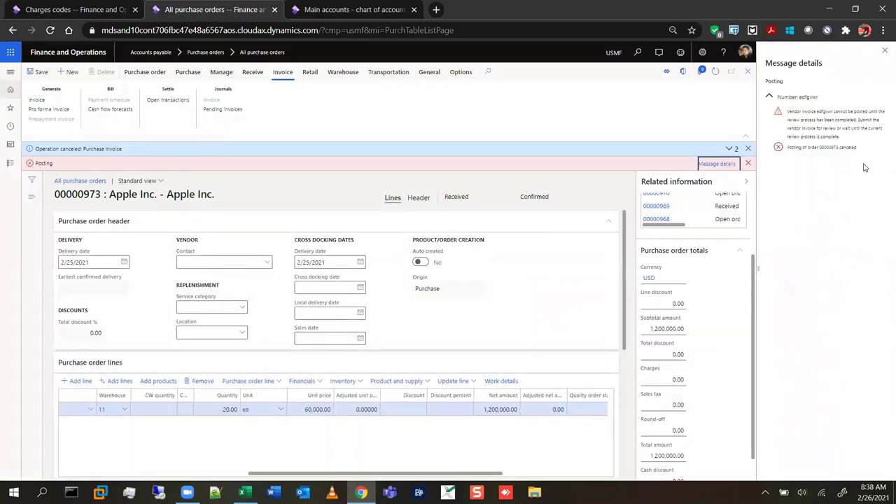
click(885, 51)
click(888, 163)
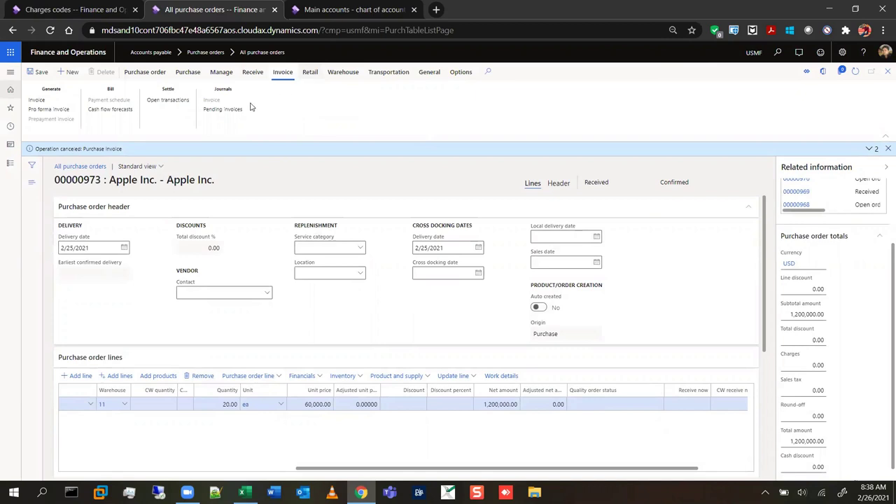
Open the order's pending invoice and review its workflow options and invoice totals, including charges and invoice amount.
click(221, 110)
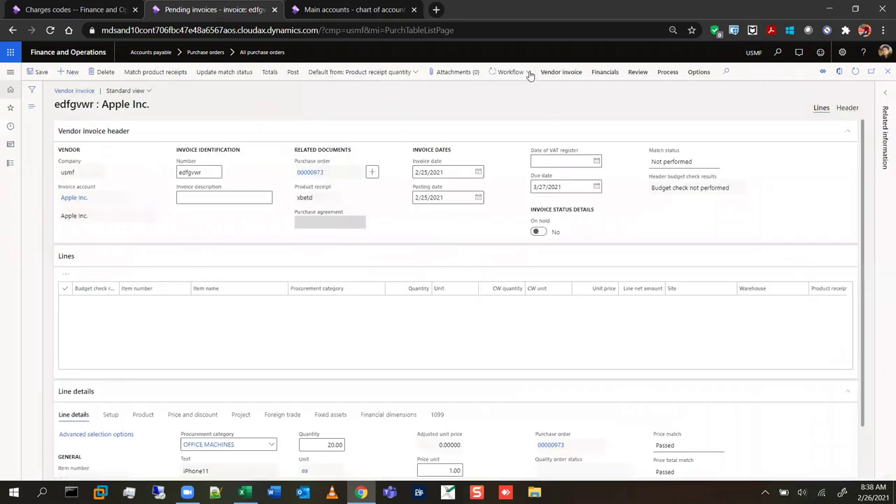
click(529, 74)
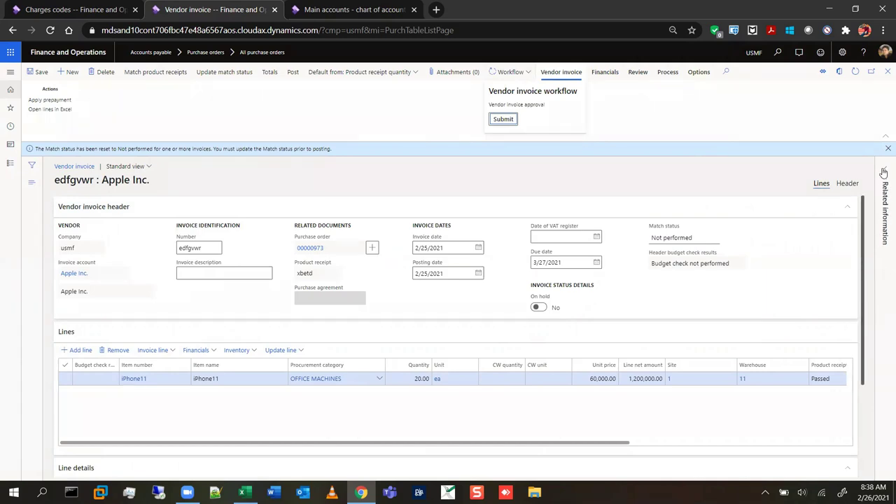
scroll(884, 231, down, 2)
key(Escape)
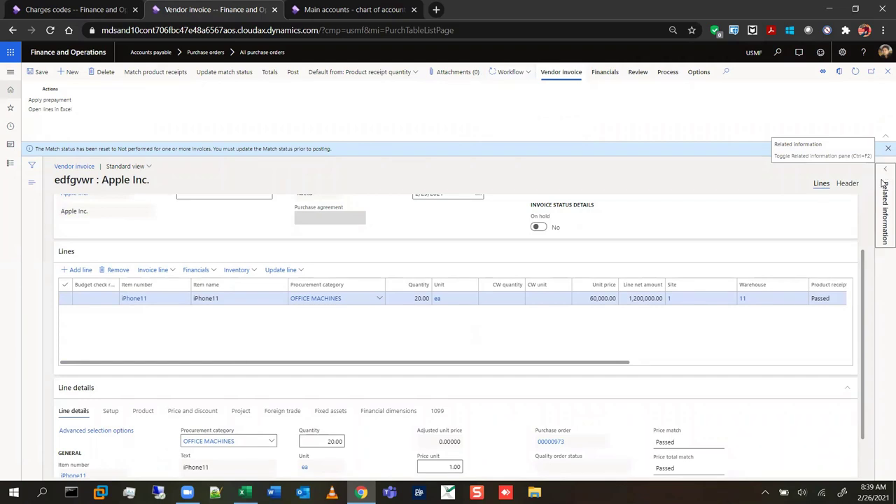
click(885, 171)
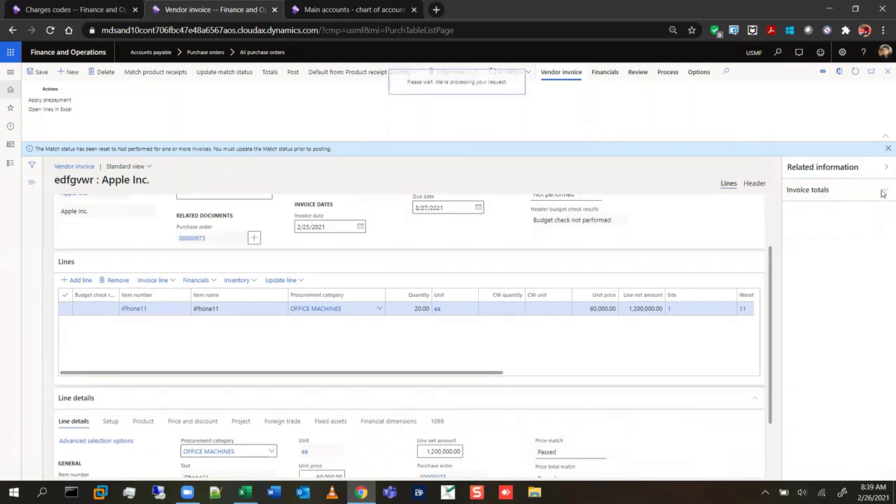
click(876, 195)
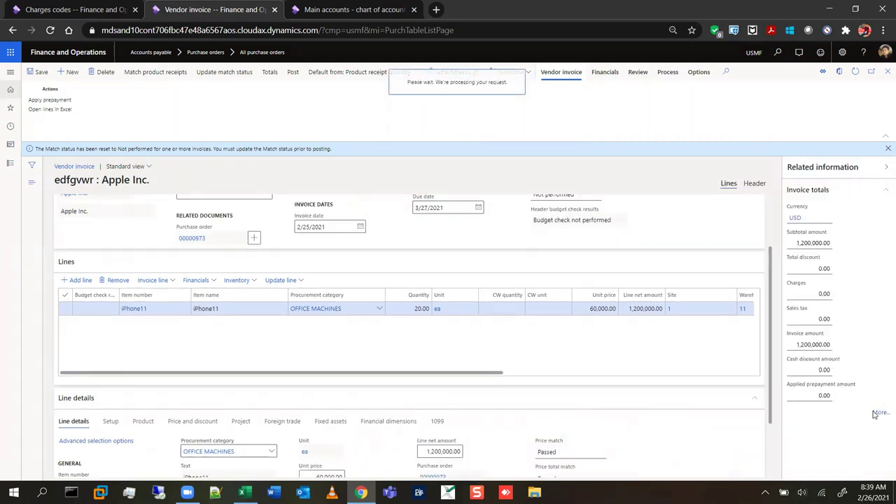
click(797, 343)
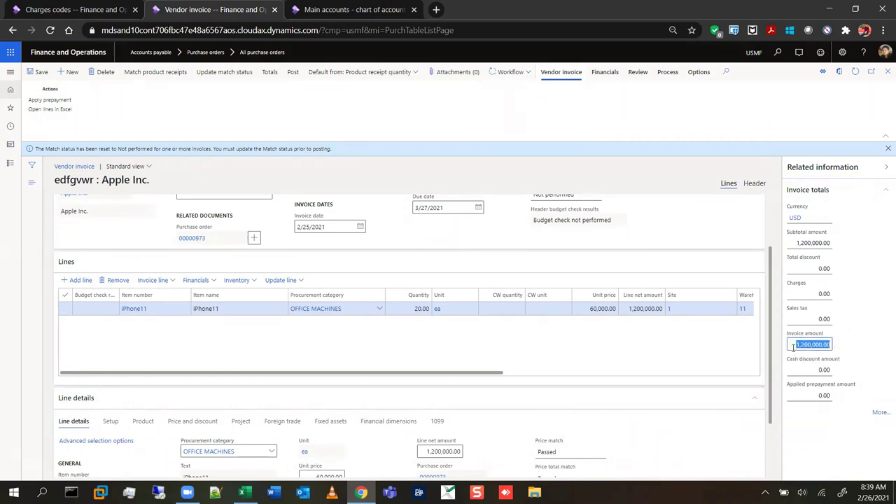
drag(797, 345, 835, 347)
drag(793, 346, 840, 348)
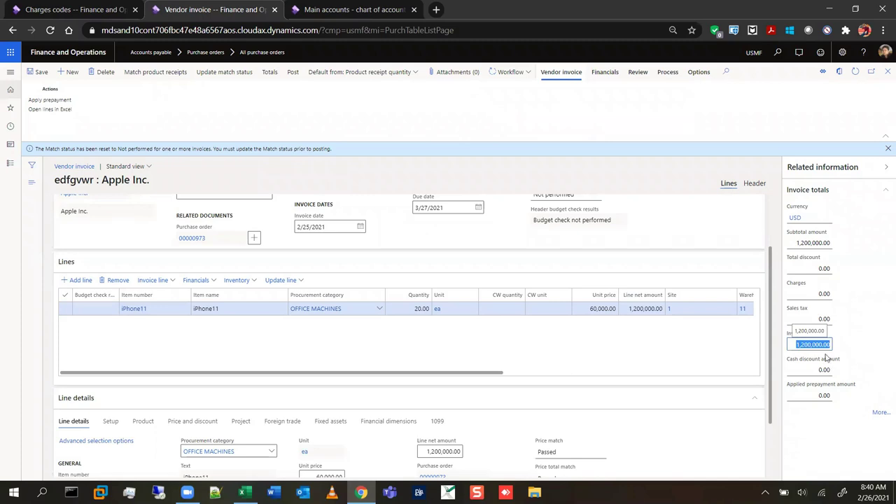
click(815, 295)
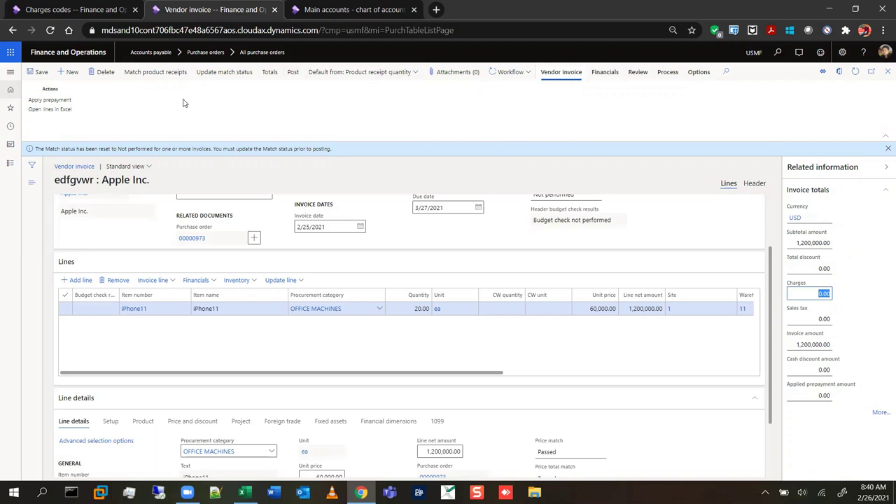
click(886, 73)
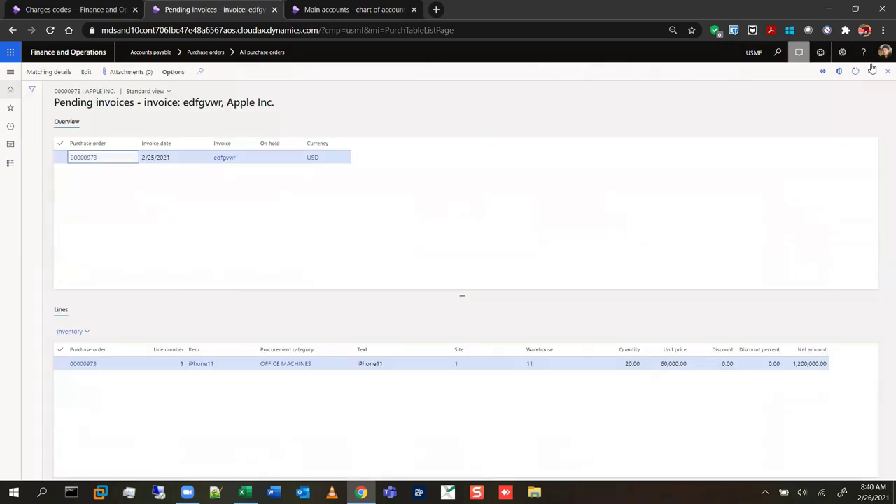
click(888, 72)
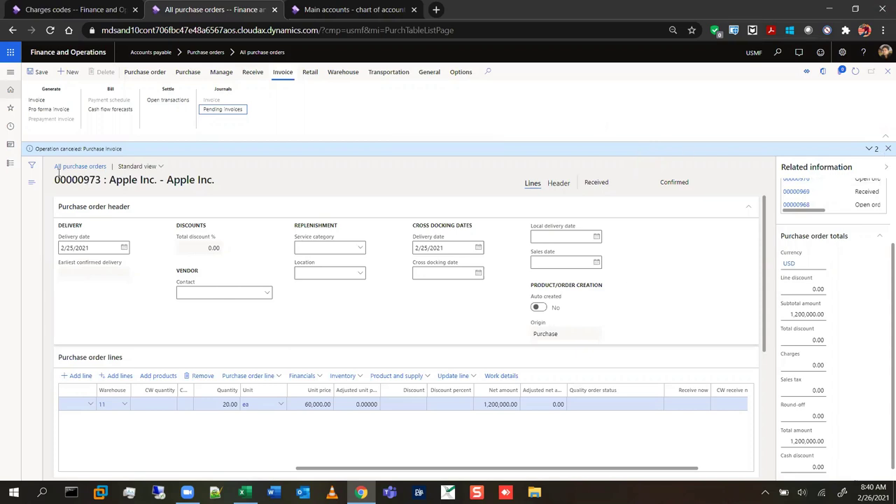
drag(109, 181, 232, 190)
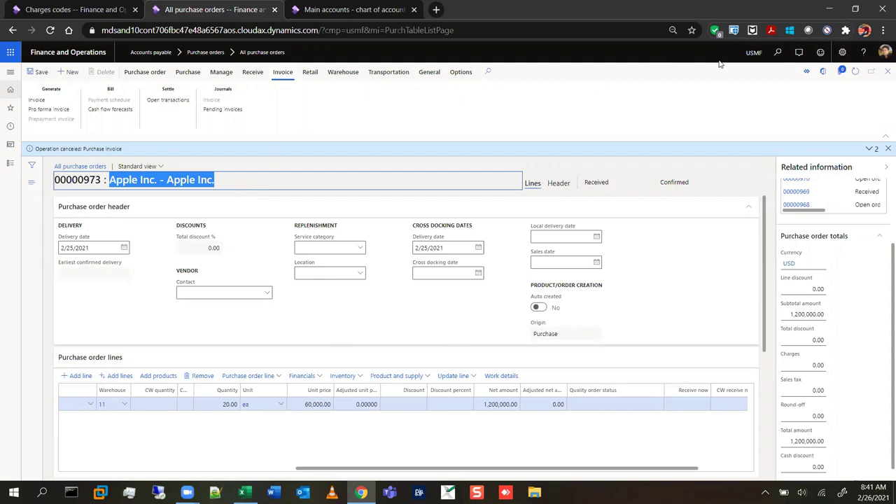
click(760, 110)
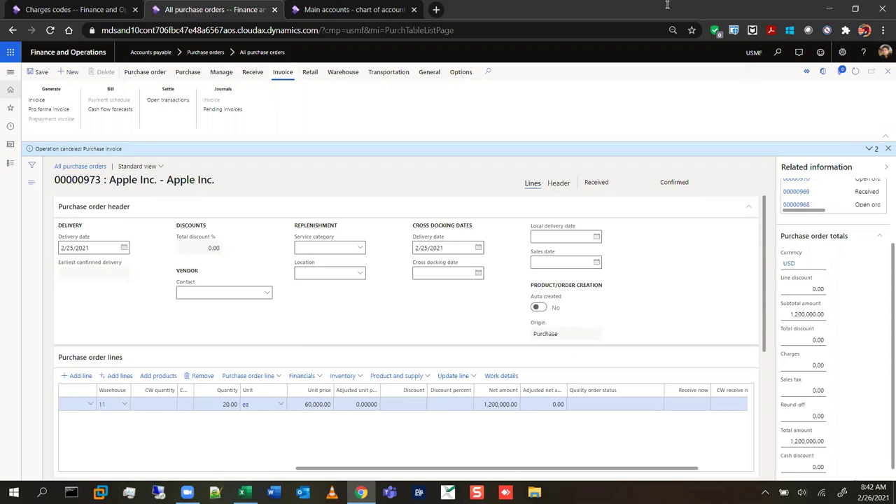
click(147, 72)
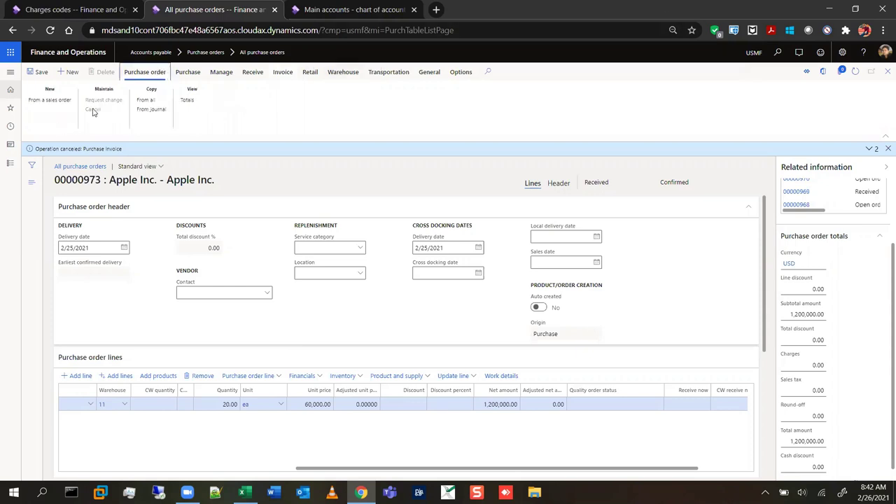
click(49, 102)
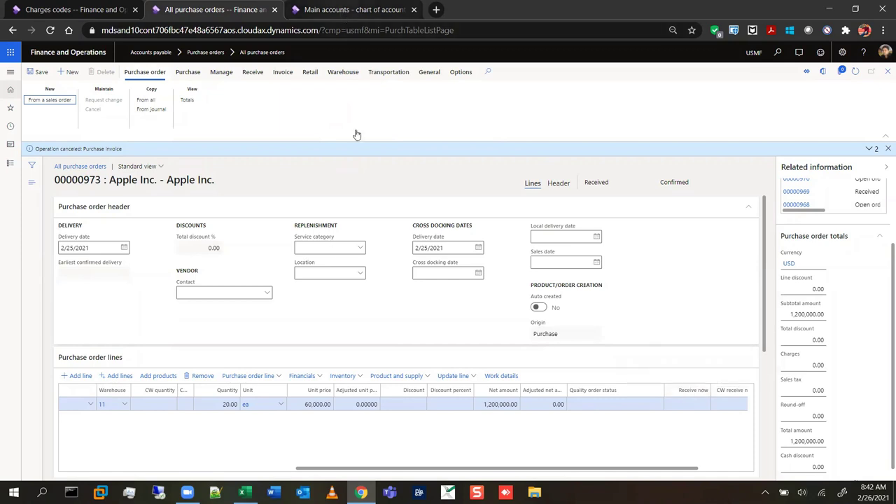
Open the Accounts payable workflows list in the browser page showing the main accounts.
key(ctrl+Tab)
click(10, 72)
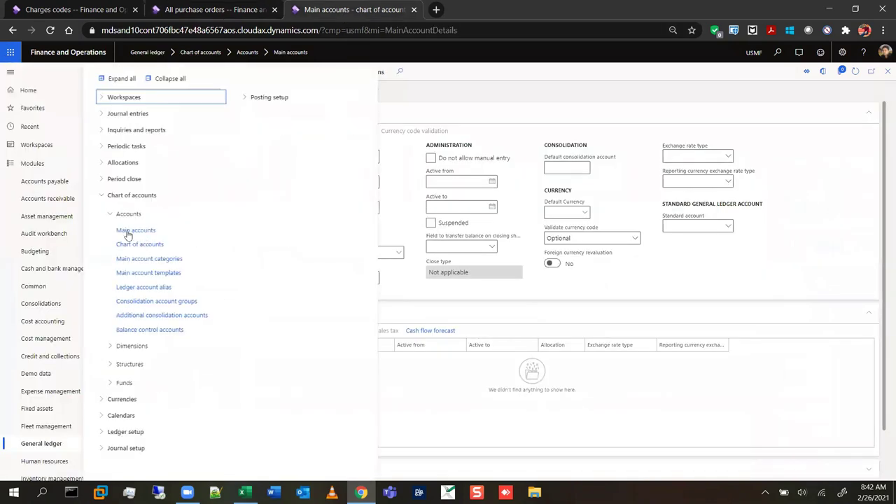
click(44, 181)
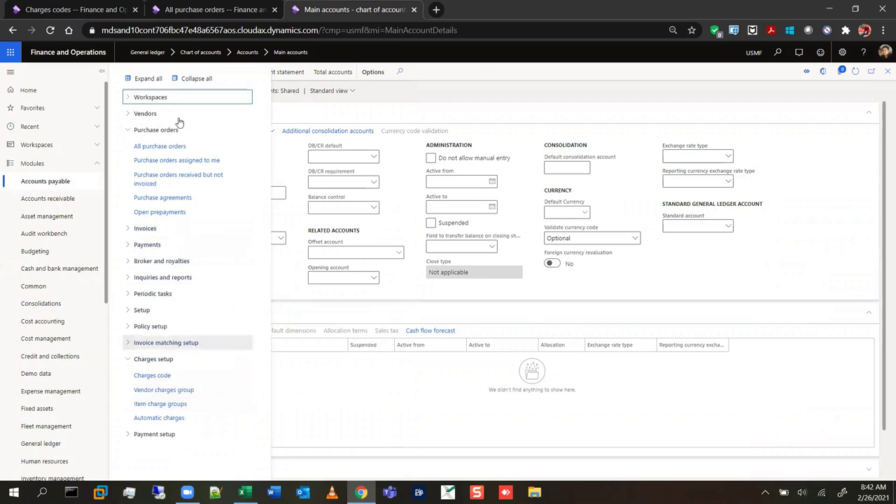
click(198, 79)
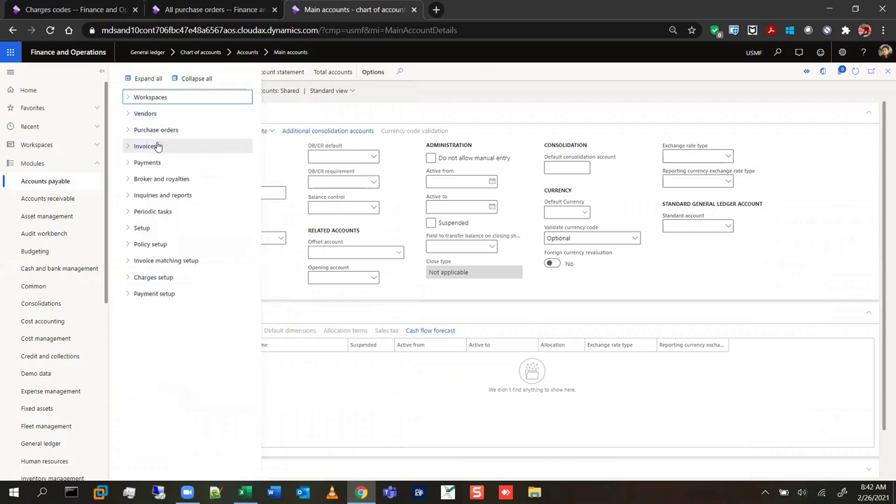
click(135, 230)
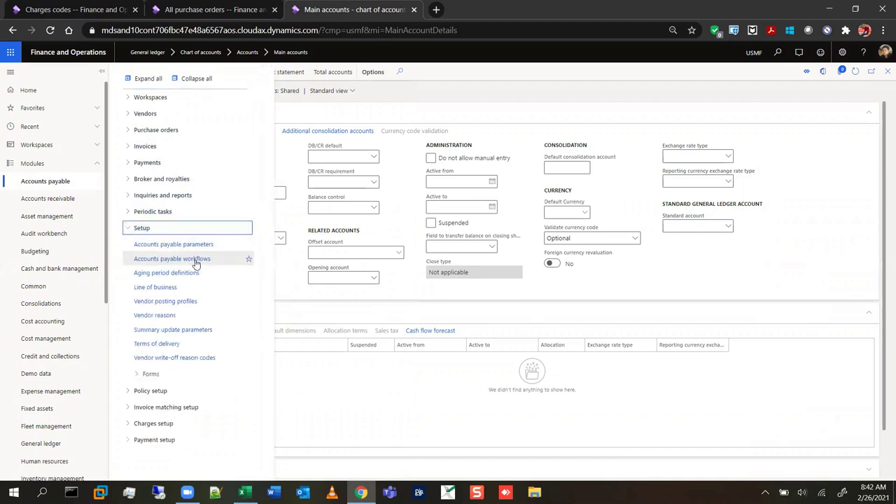
click(196, 259)
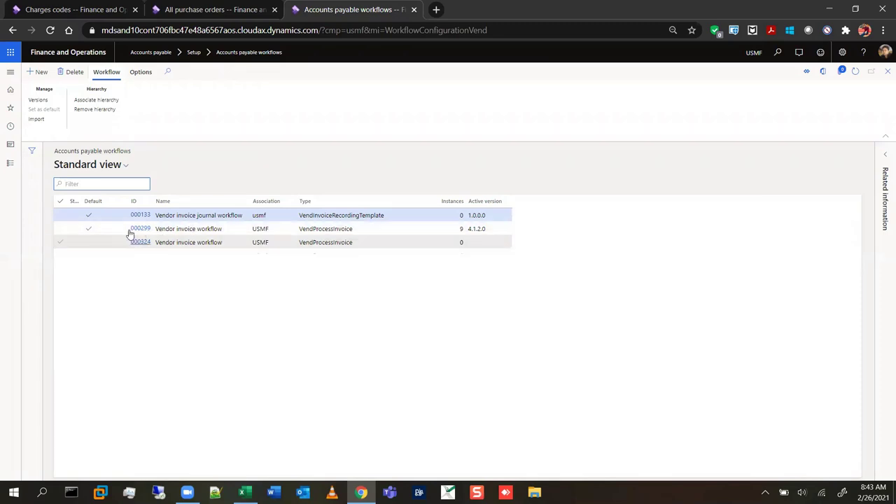
Make version 4.1.2.0 of the Vendor invoice workflow 000299 inactive.
click(102, 228)
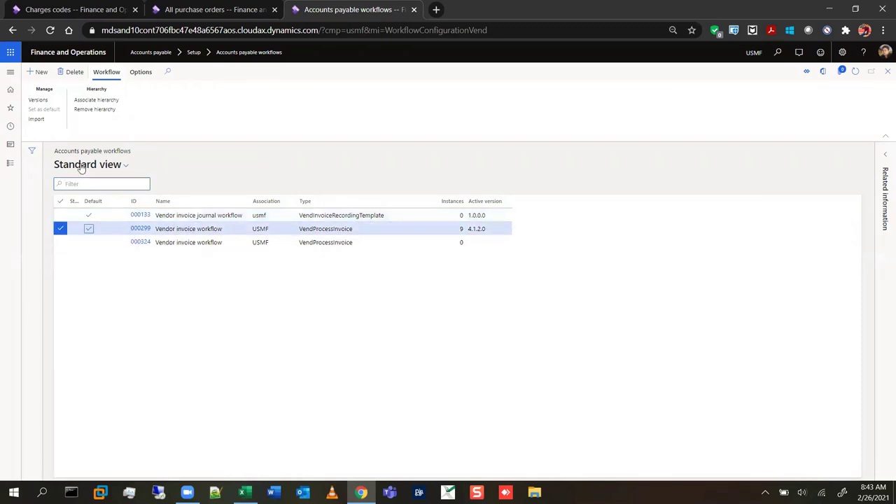
click(39, 100)
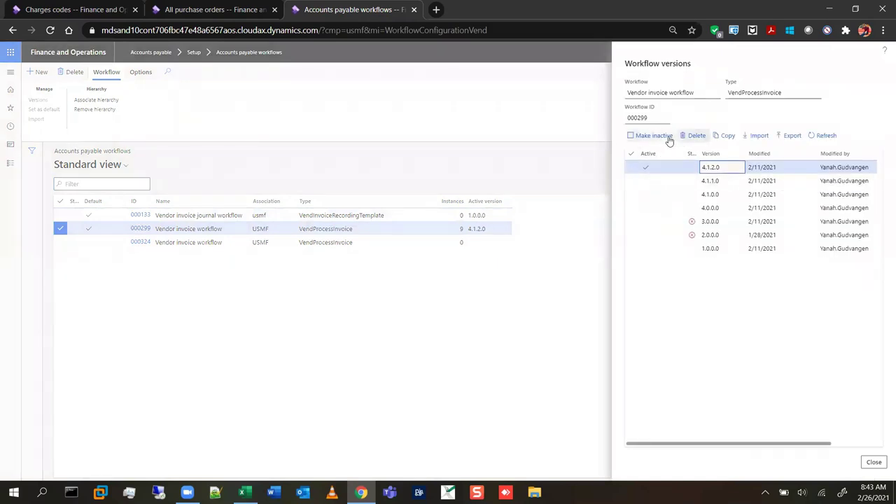
click(669, 138)
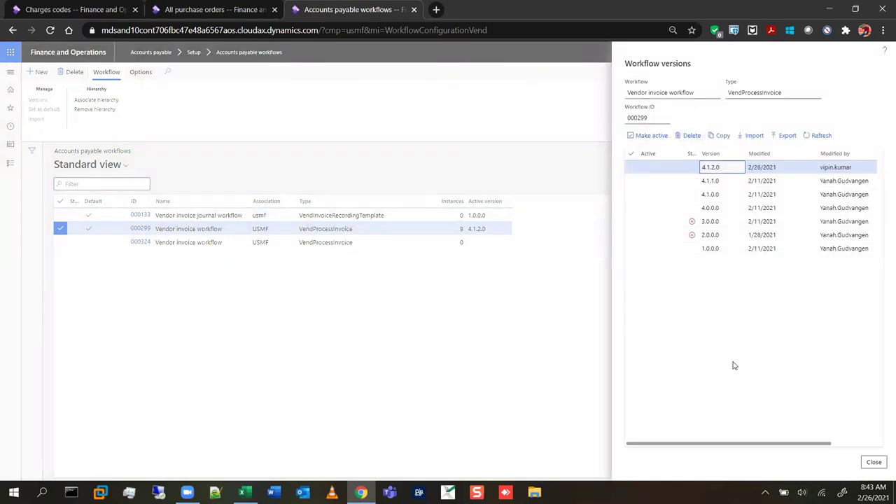
click(874, 462)
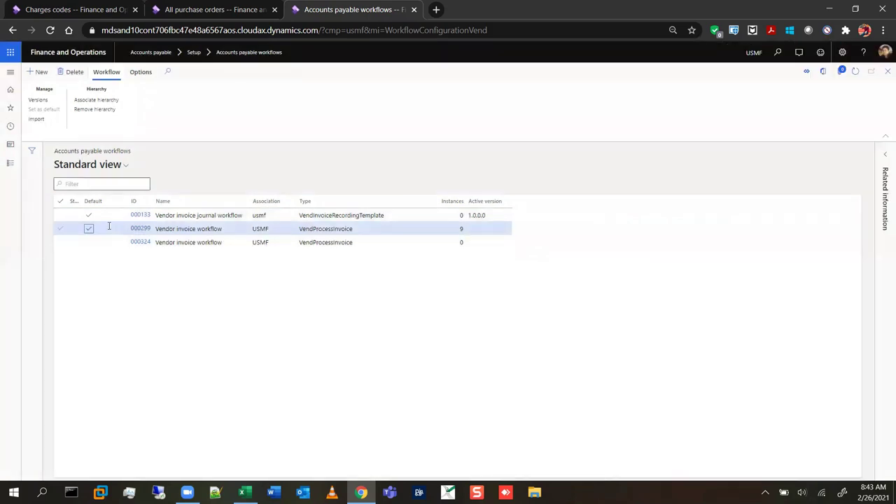
Make version 1.0.0.0 of the Vendor invoice journal workflow 000133 inactive and return to the Apple Inc. purchase order.
click(198, 216)
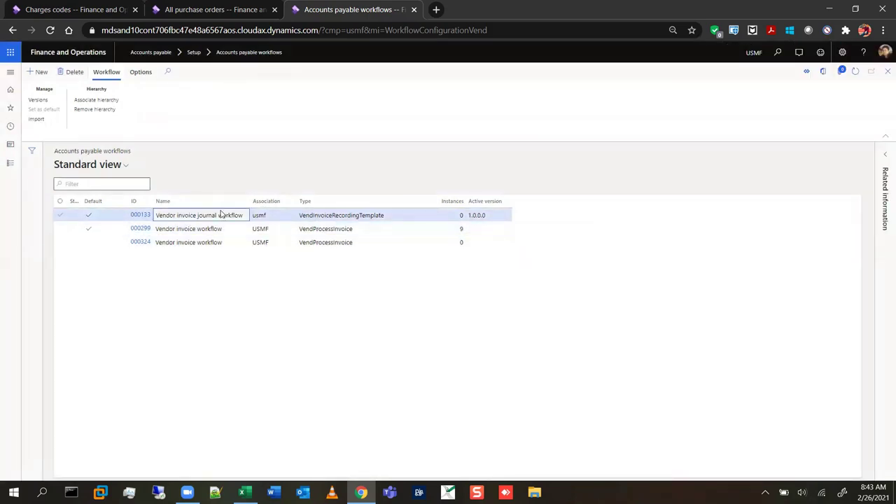
click(49, 103)
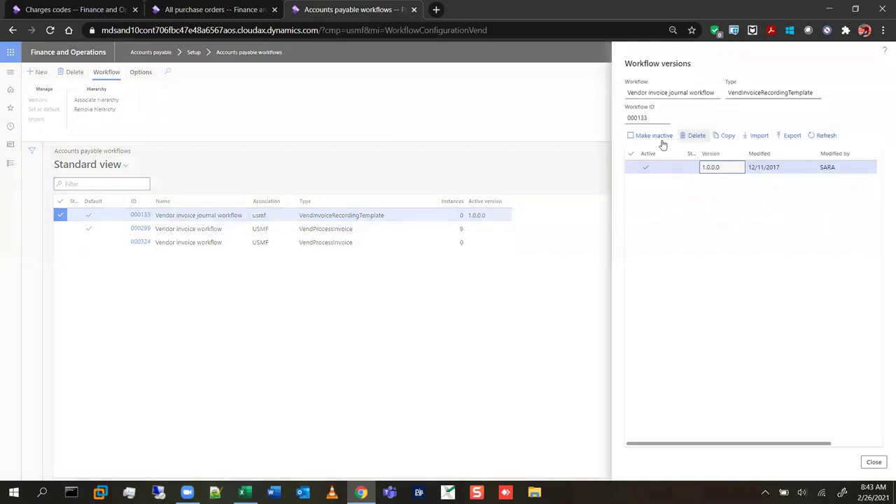
click(658, 139)
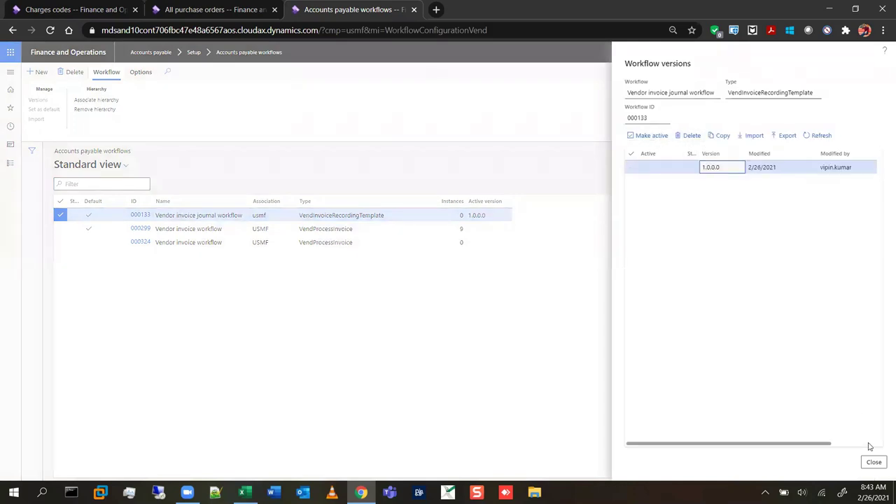
click(875, 463)
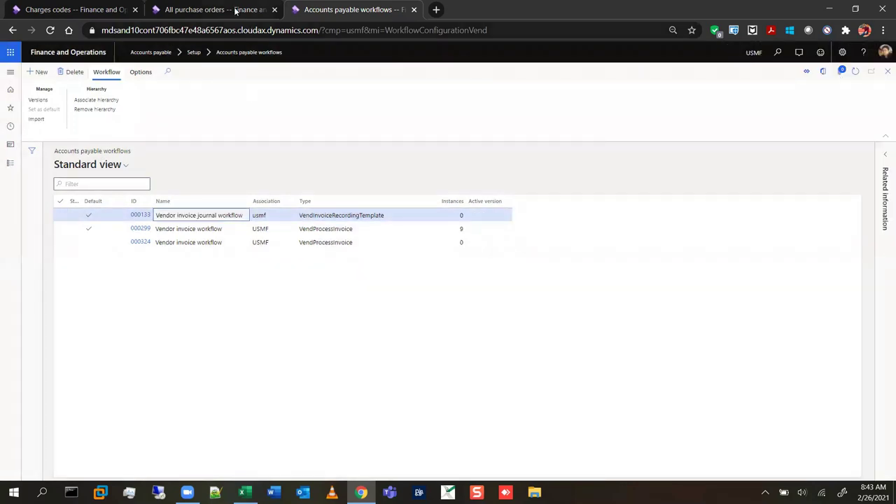
key(ctrl+shift+Tab)
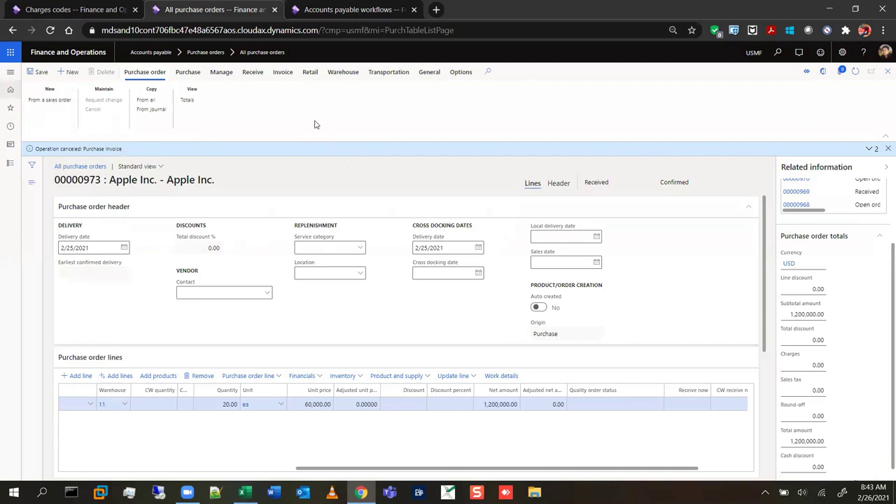
Open the order's pending invoice edfgvwr for editing and try to post it.
click(284, 74)
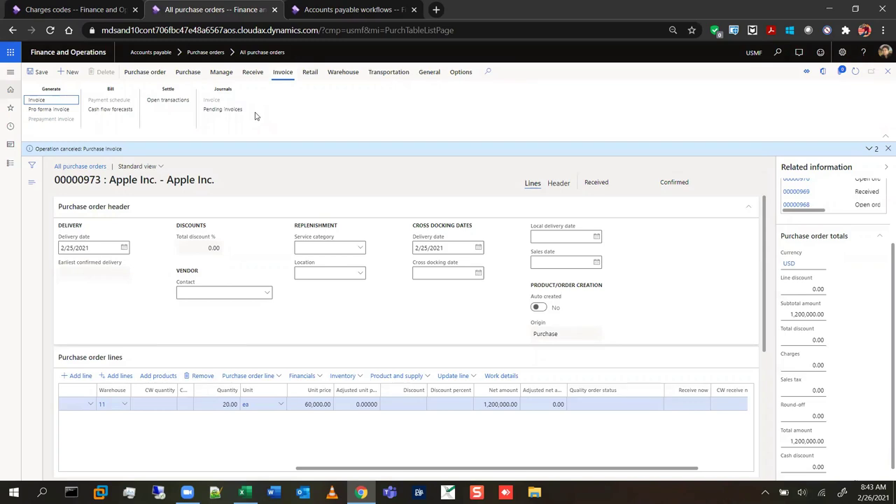
click(231, 112)
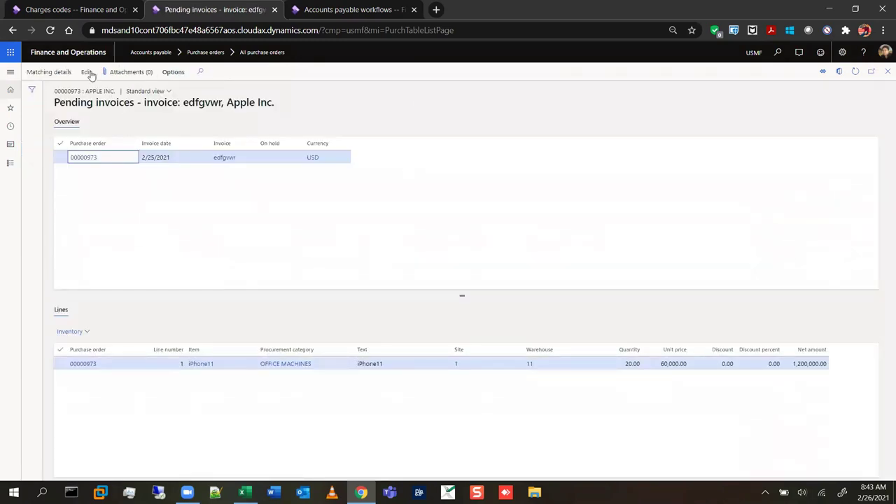
click(87, 72)
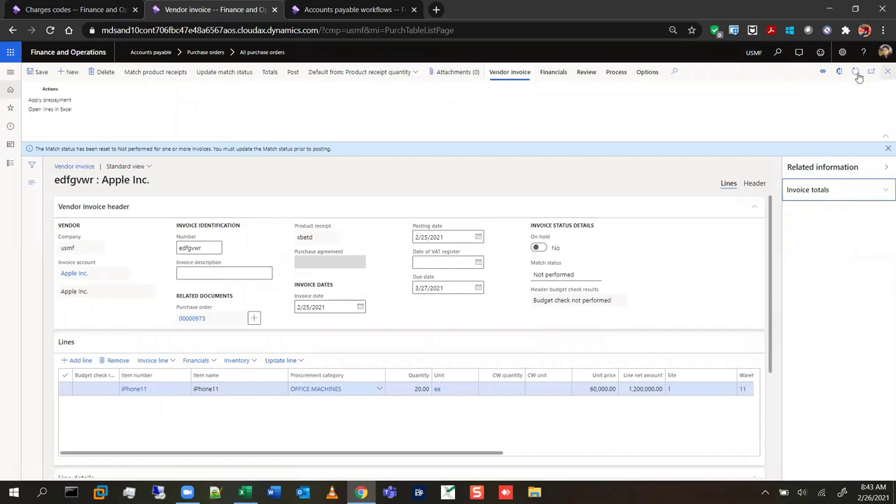
click(858, 73)
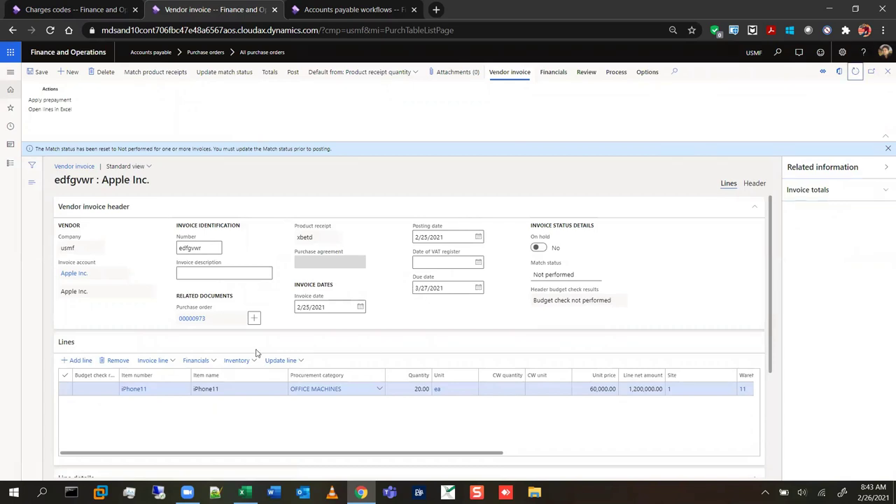
click(292, 73)
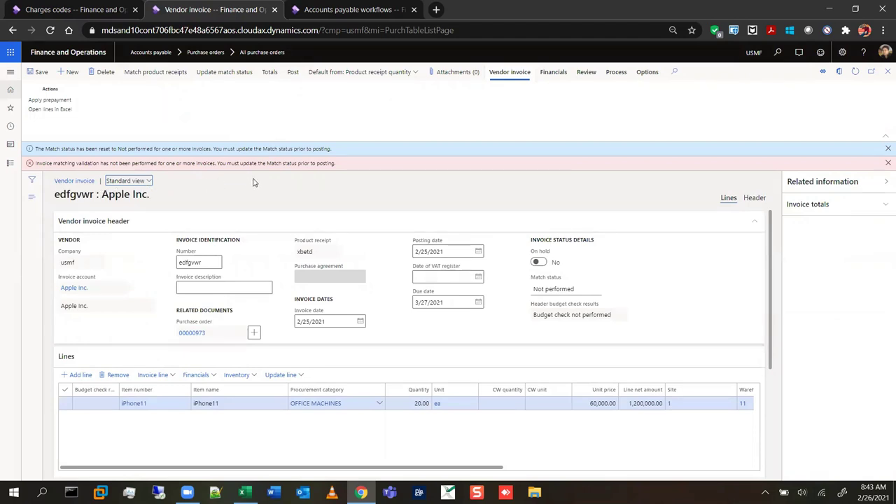
click(888, 162)
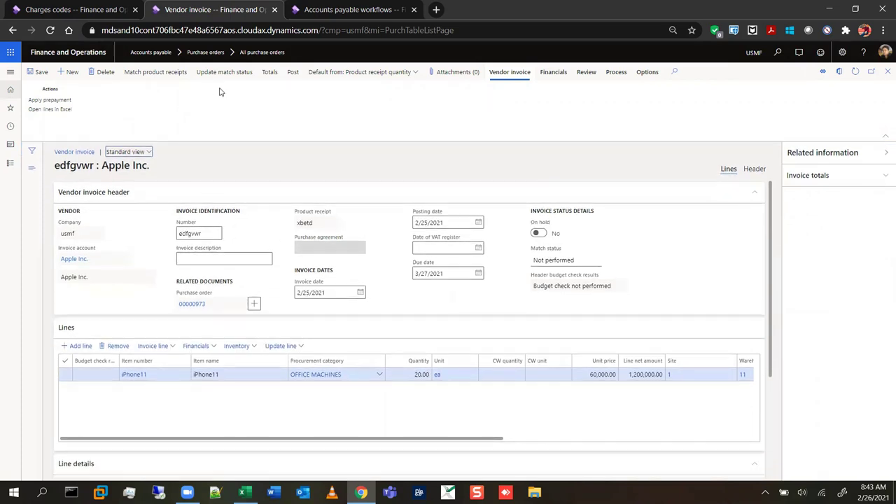
Update the match status of invoice edfgvwr and post it, returning to the purchase order.
click(225, 73)
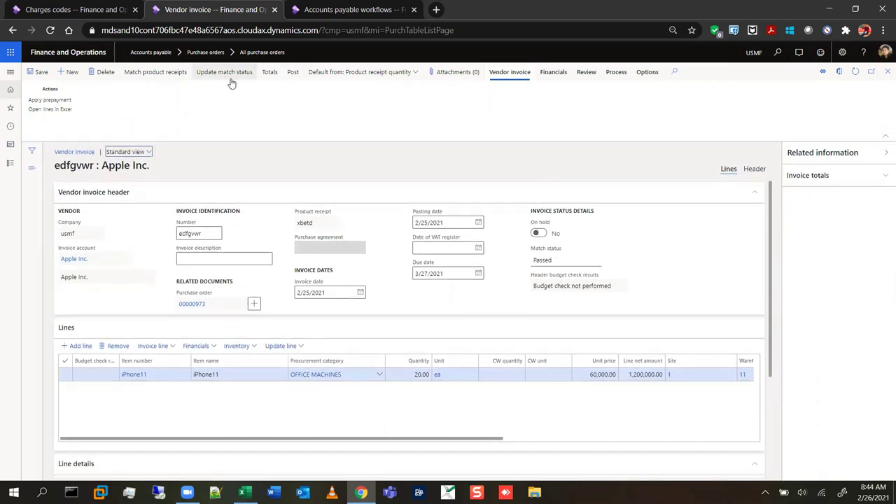
click(293, 73)
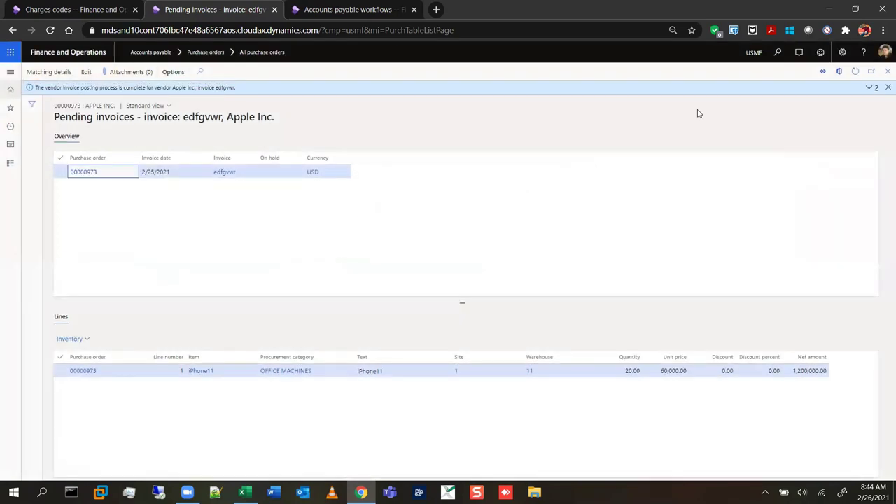
click(887, 88)
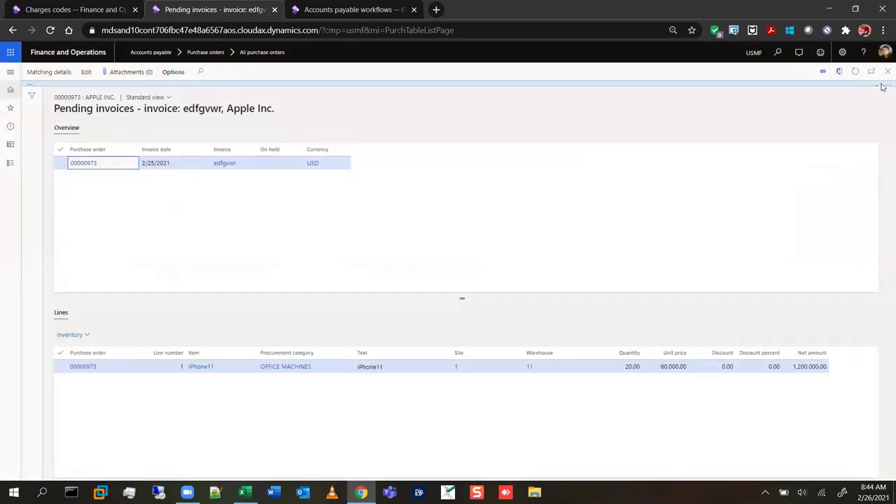
click(887, 72)
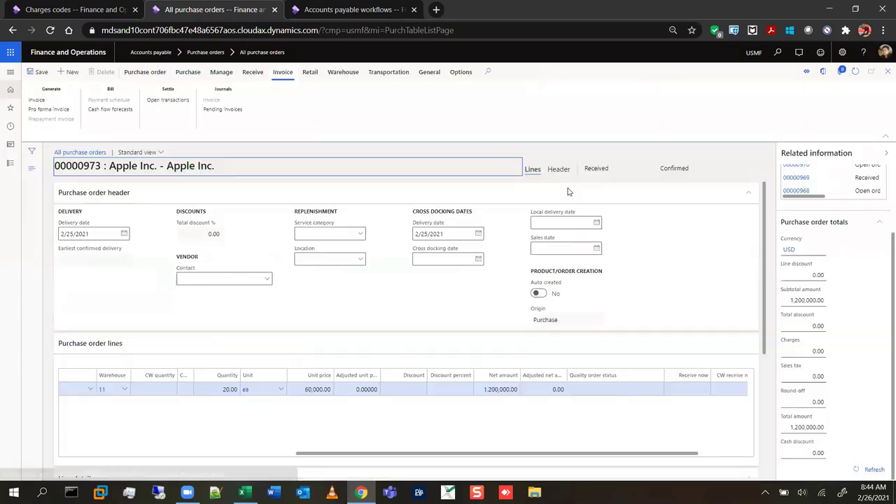
Open the purchase order's invoice journal and review the posted invoice's amount, voucher transactions and lines.
click(886, 147)
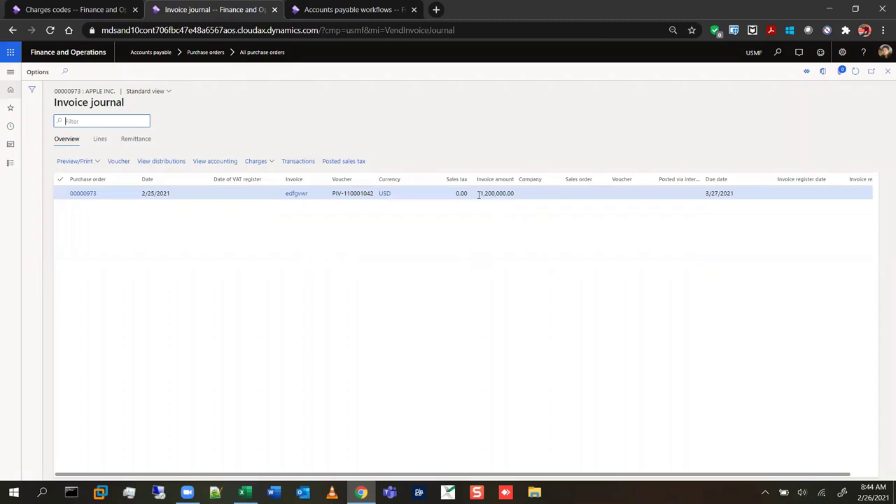
click(479, 194)
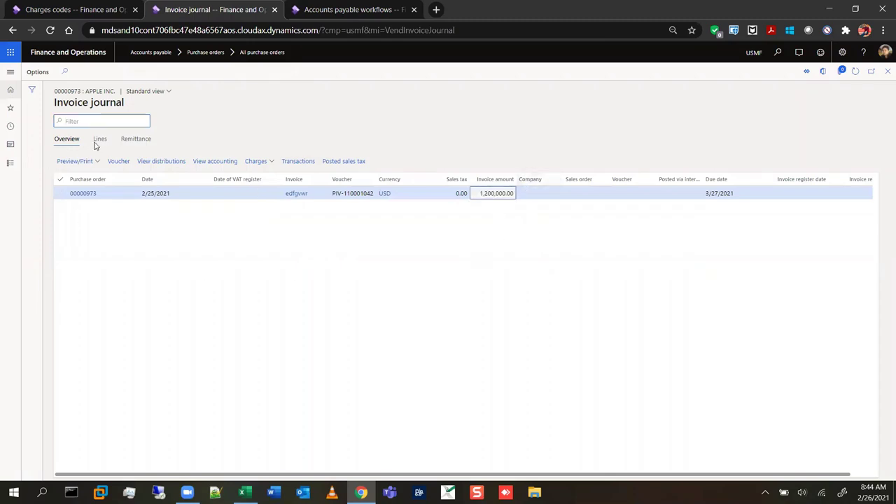
click(118, 162)
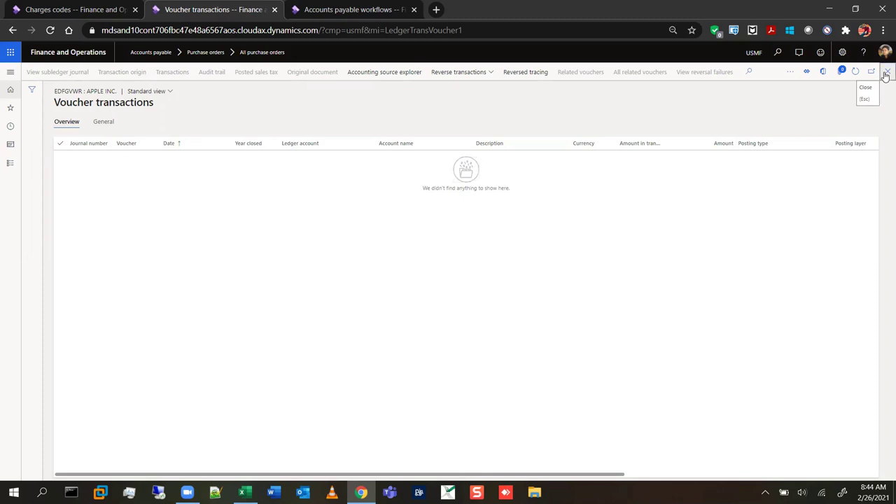
click(886, 75)
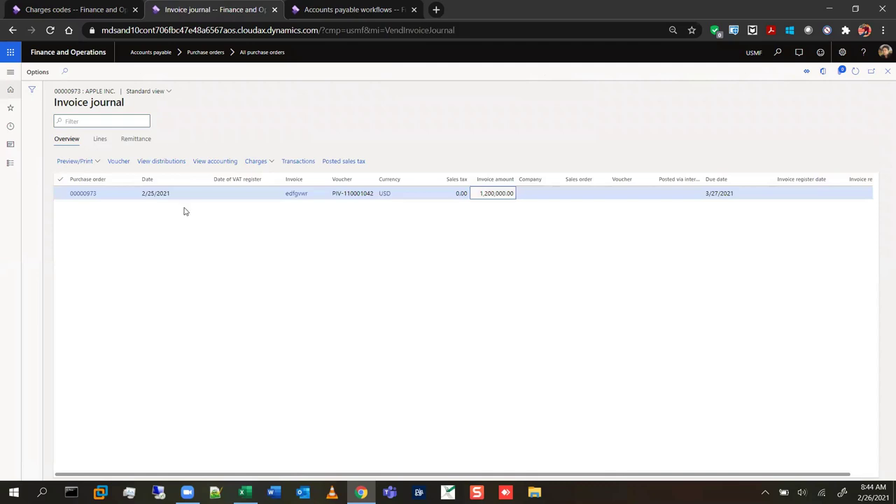
click(100, 140)
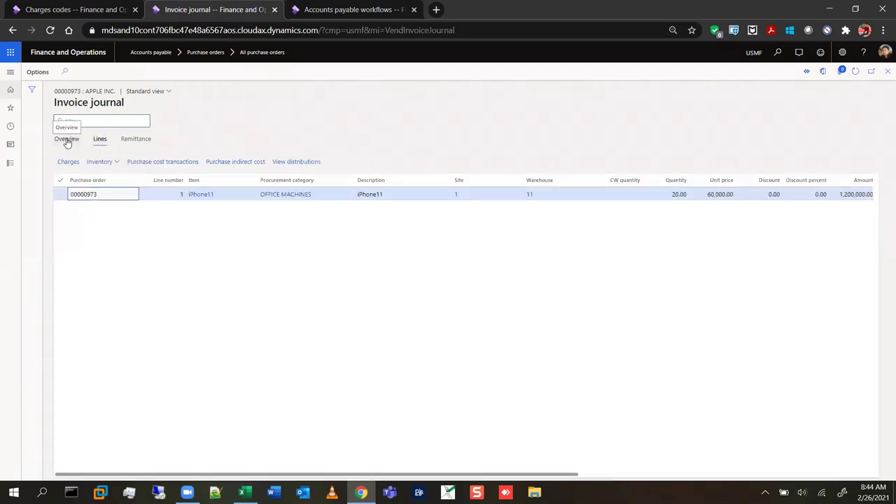
click(67, 140)
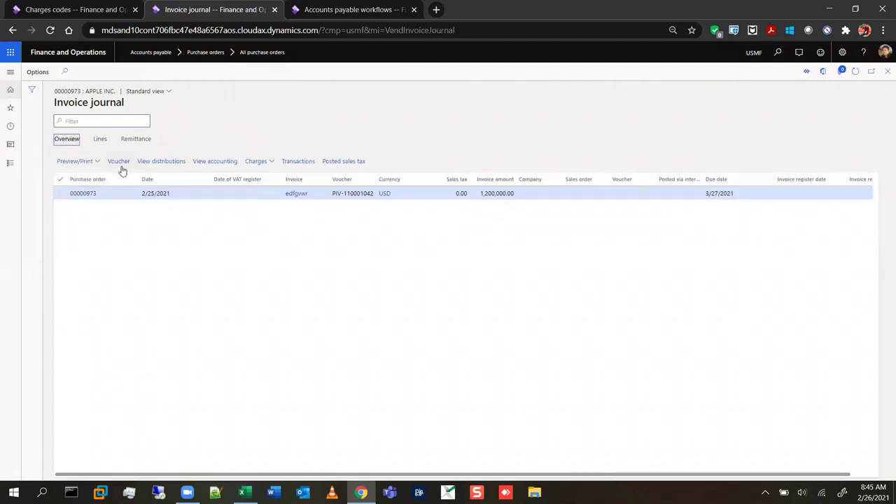
View the invoice's subledger accounting, examine the freight credit, its ledger account and the purchased materials debit, and return to the purchase order.
click(222, 163)
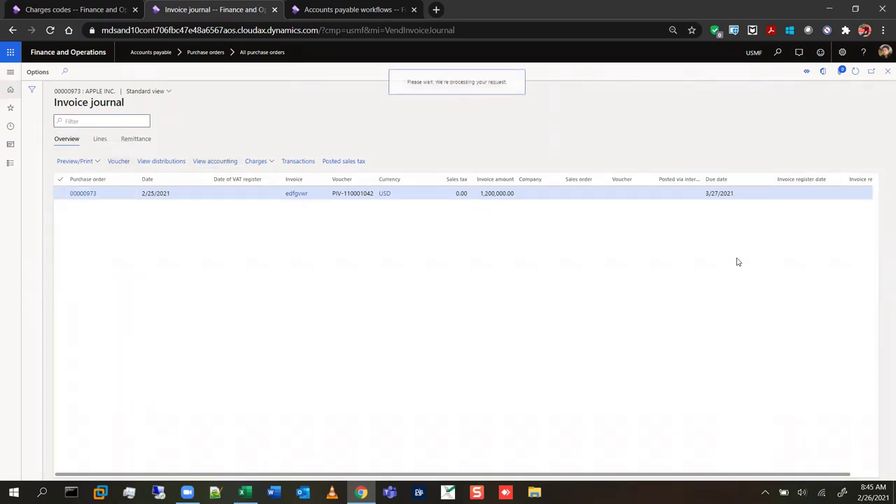
click(888, 72)
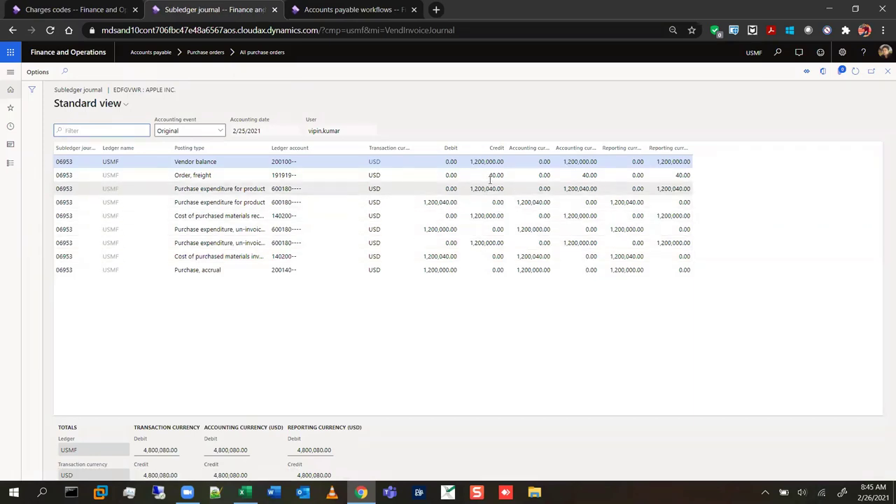
drag(486, 174, 504, 176)
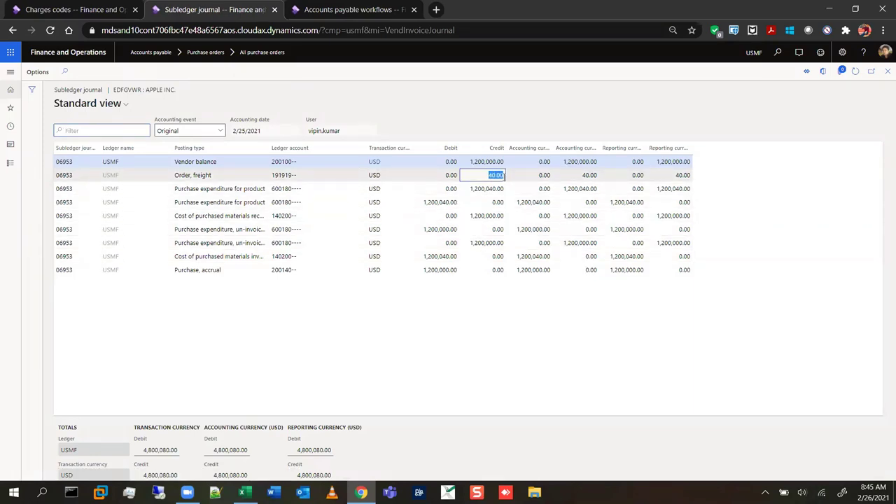
click(268, 175)
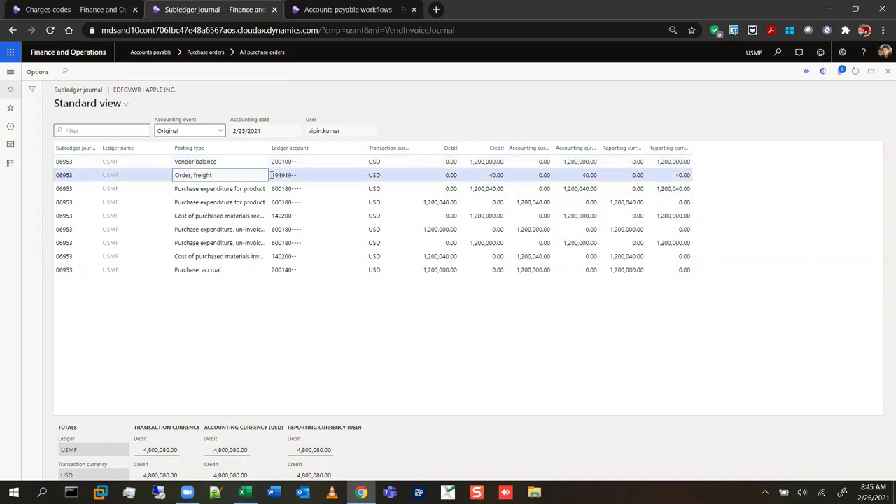
drag(272, 175, 307, 175)
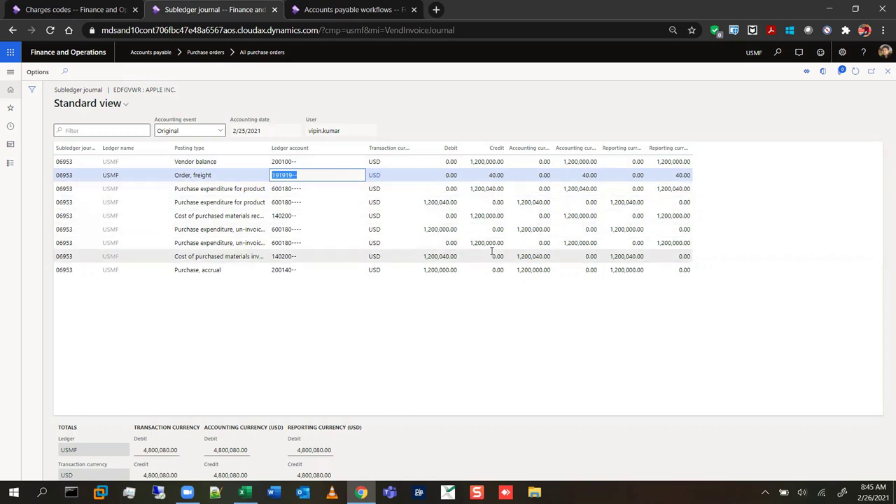
click(421, 257)
drag(421, 256, 464, 254)
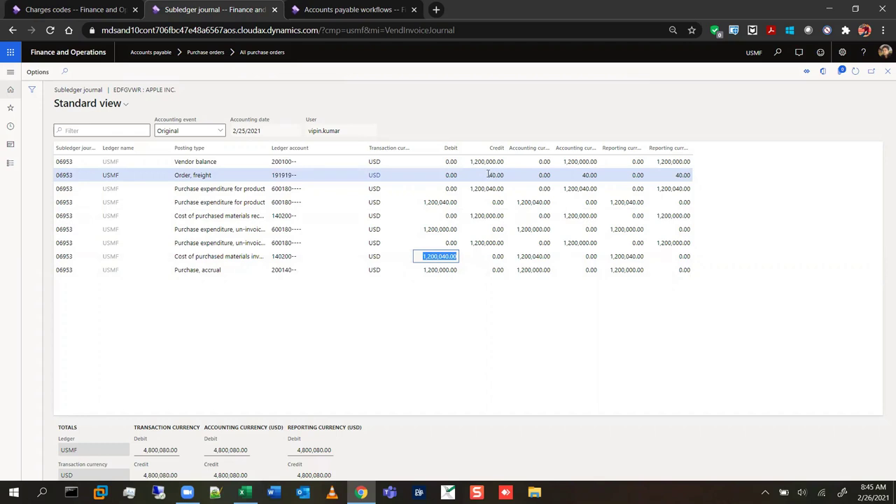
drag(438, 257, 459, 255)
click(886, 72)
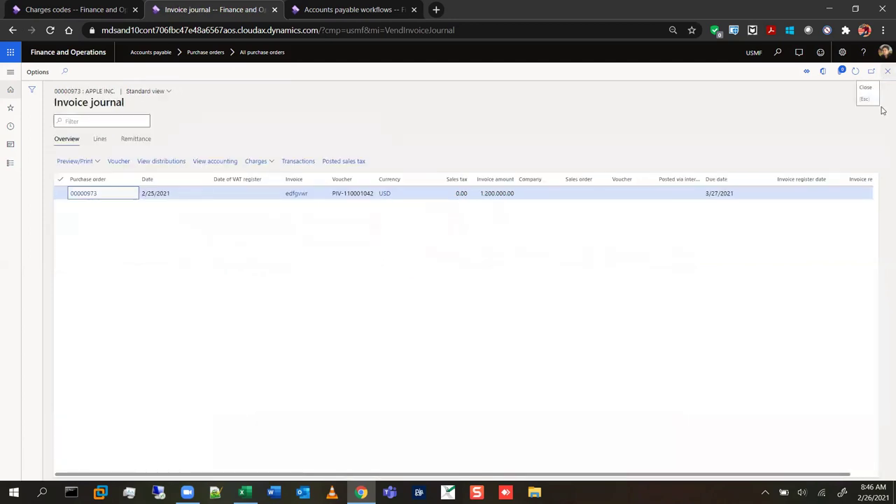
click(886, 73)
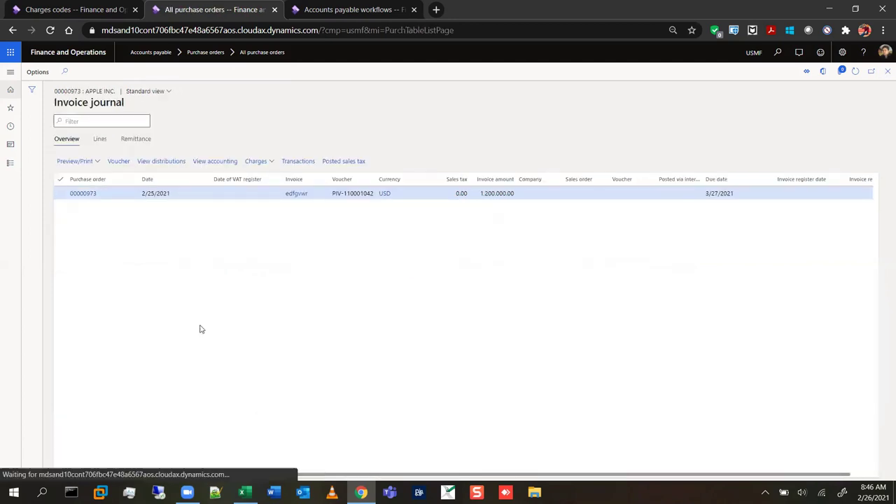